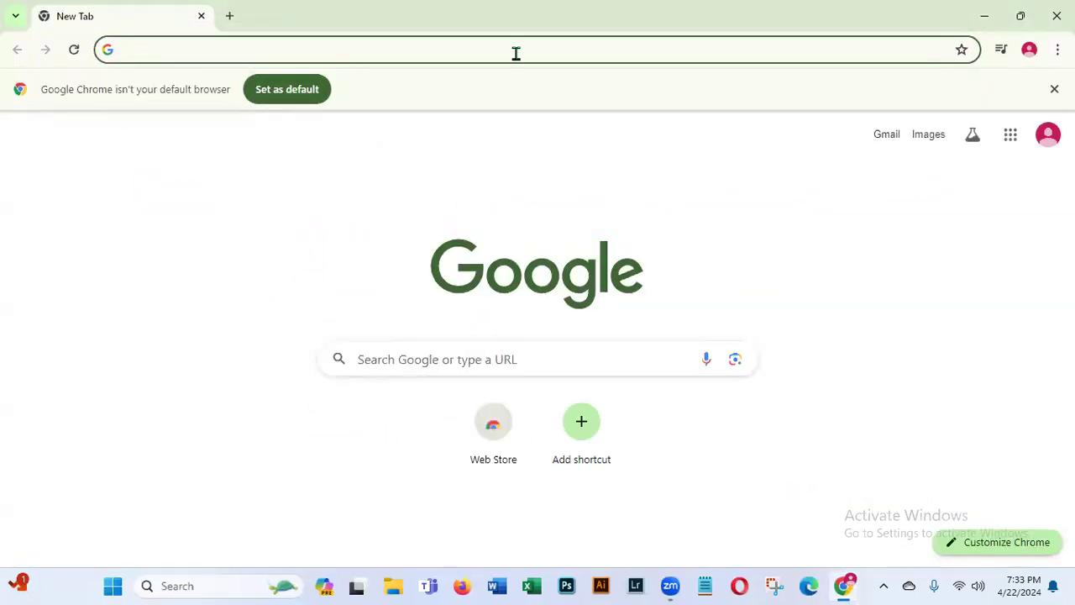
# - Close Chrome and relaunch it from the desktop under a different profile
pyautogui.click(1057, 16)
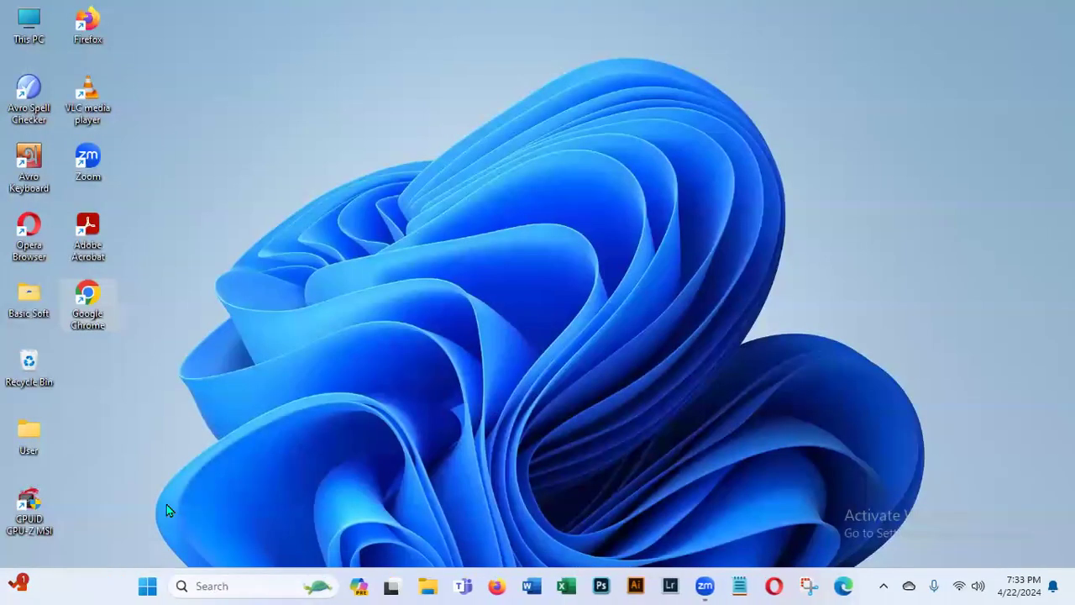
pyautogui.doubleClick(79, 313)
pyautogui.click(427, 415)
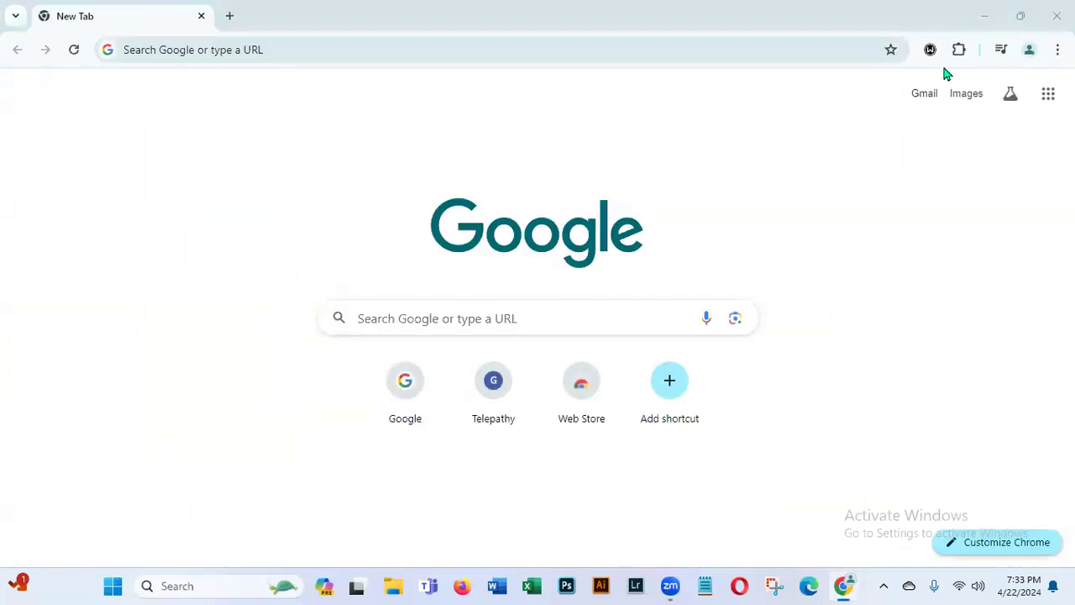
# - Confirm the Windscribe VPN extension is on and connected to New York
pyautogui.click(931, 50)
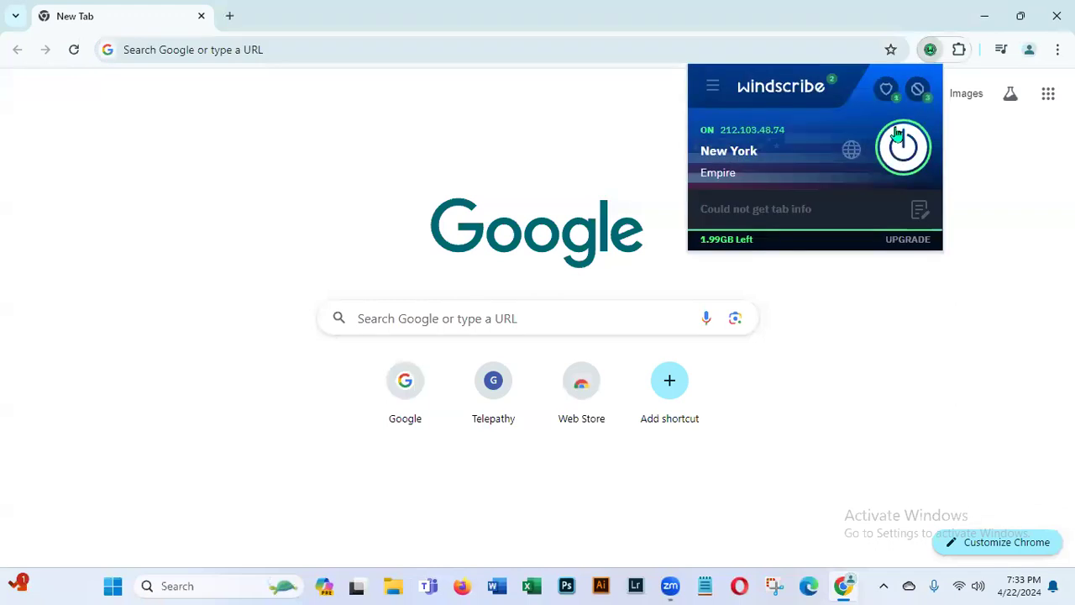
pyautogui.click(510, 164)
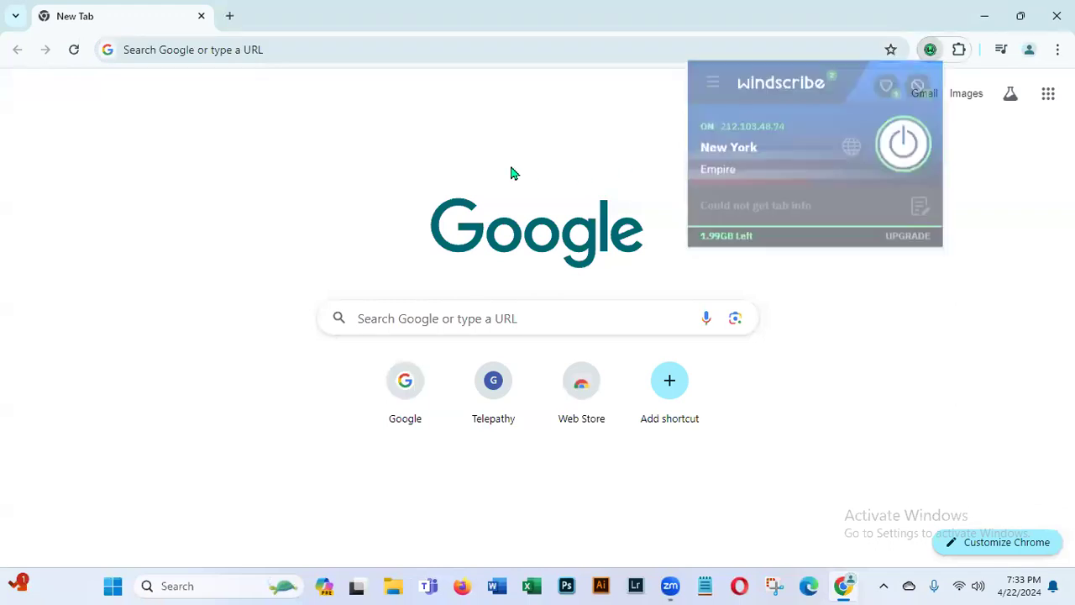
pyautogui.click(184, 50)
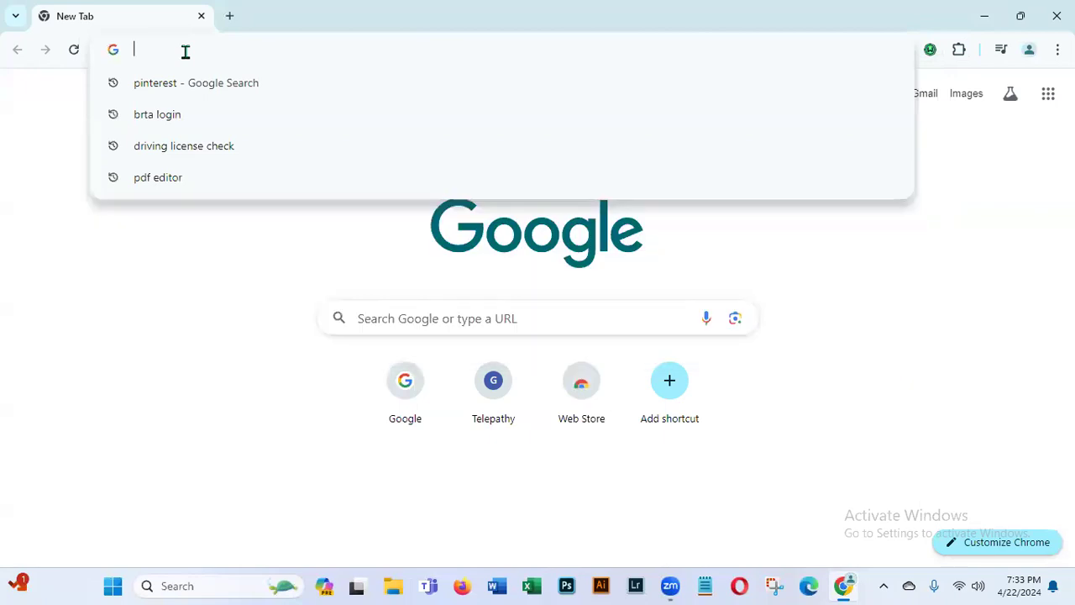
# - Clear browsing history and cached images for All time from the History page
pyautogui.click(1030, 235)
pyautogui.click(1057, 50)
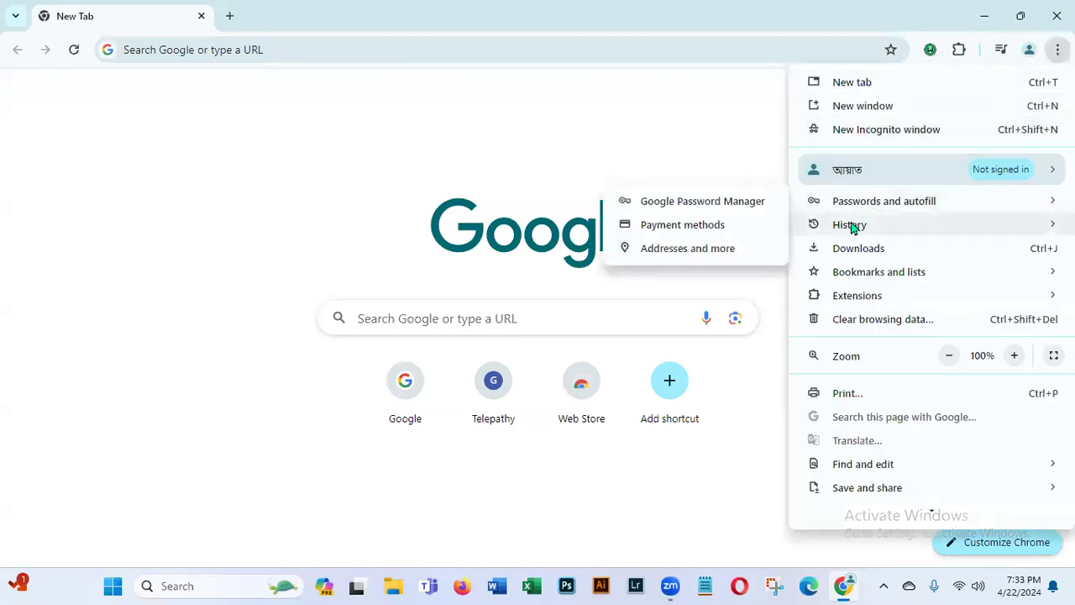
pyautogui.moveTo(852, 224)
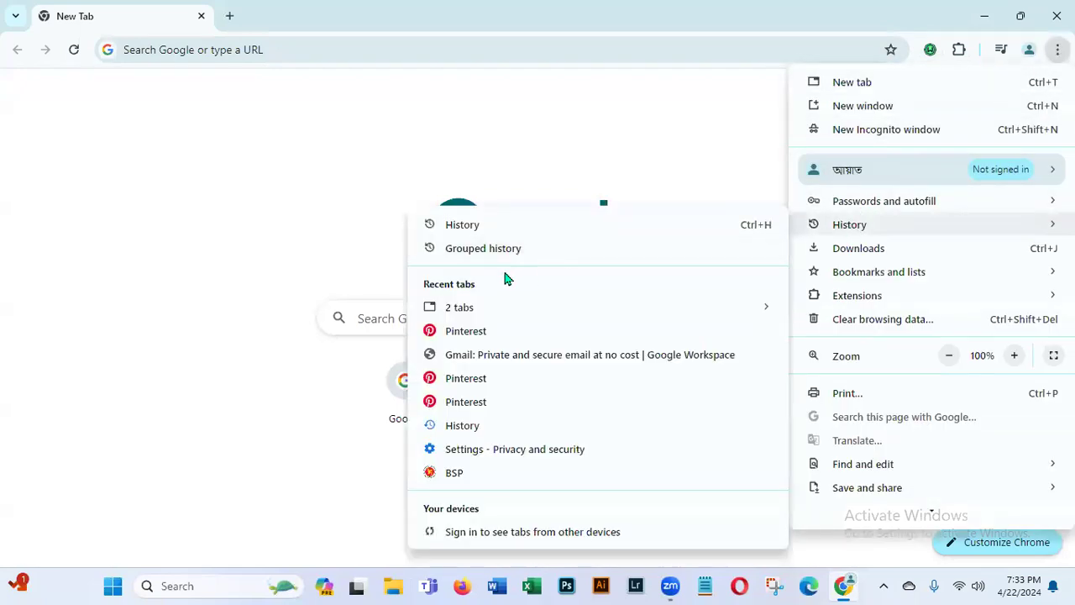
pyautogui.click(455, 224)
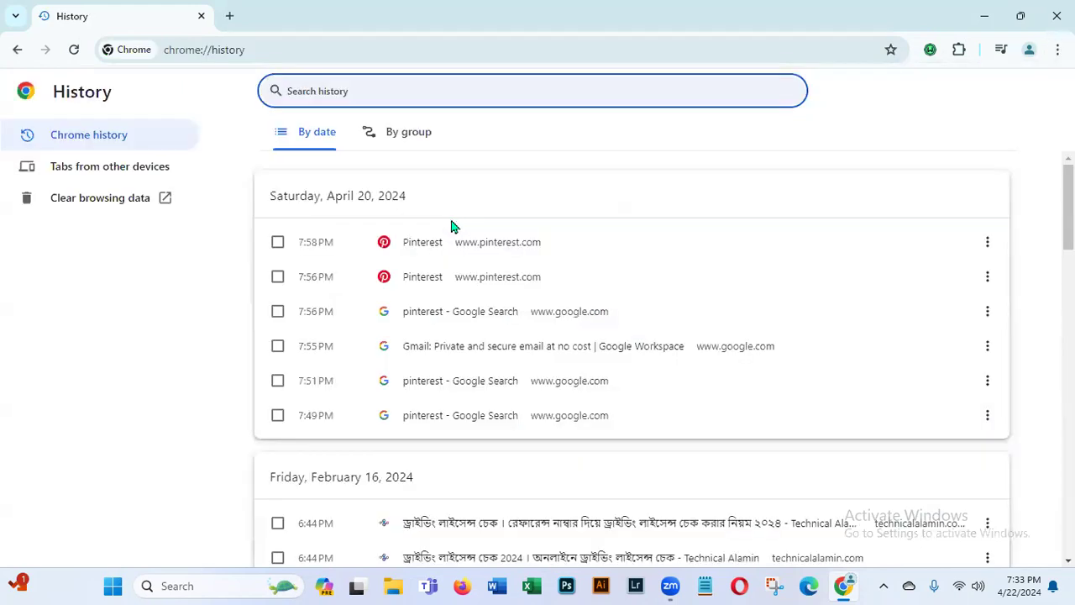
pyautogui.click(110, 200)
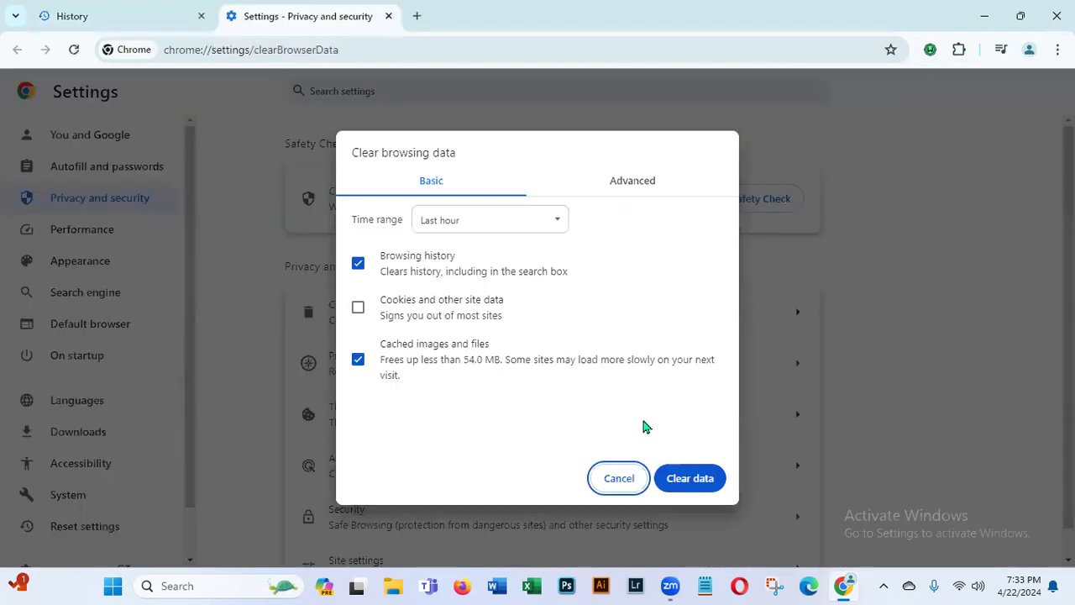
pyautogui.click(557, 222)
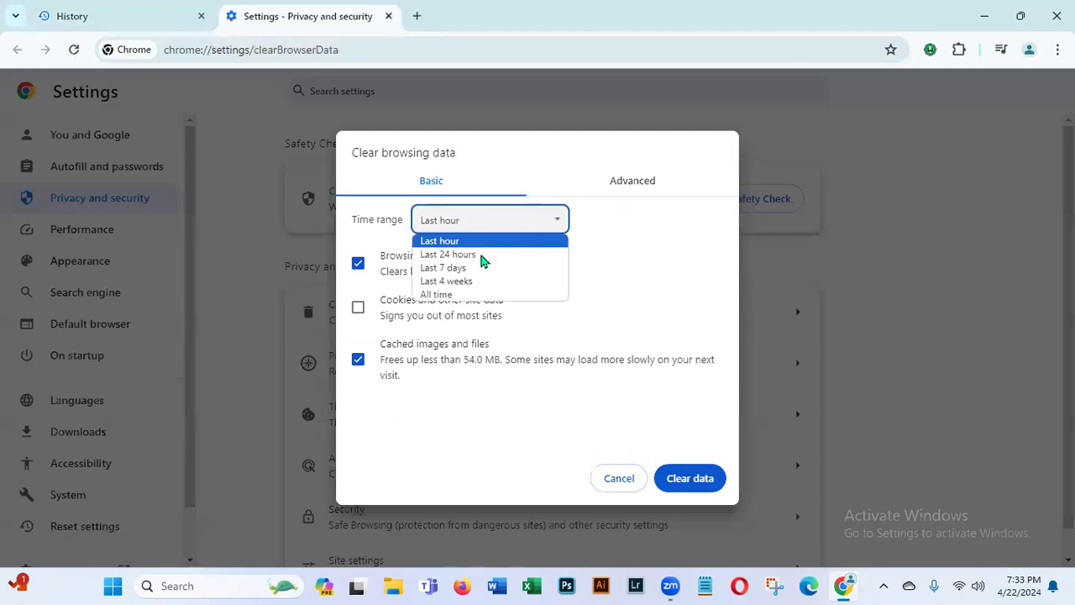
pyautogui.click(448, 295)
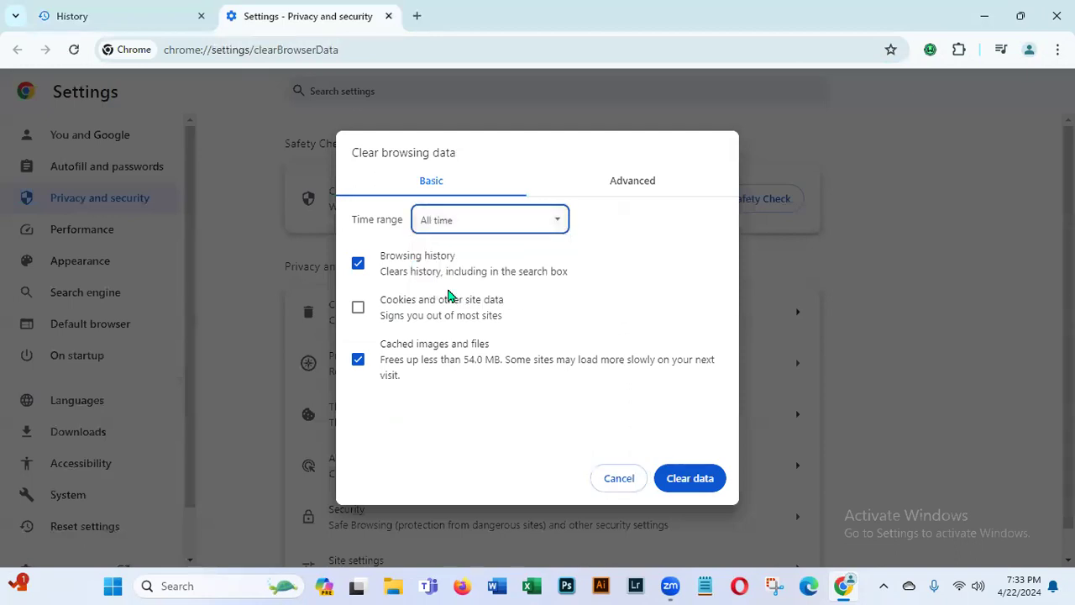
pyautogui.click(684, 478)
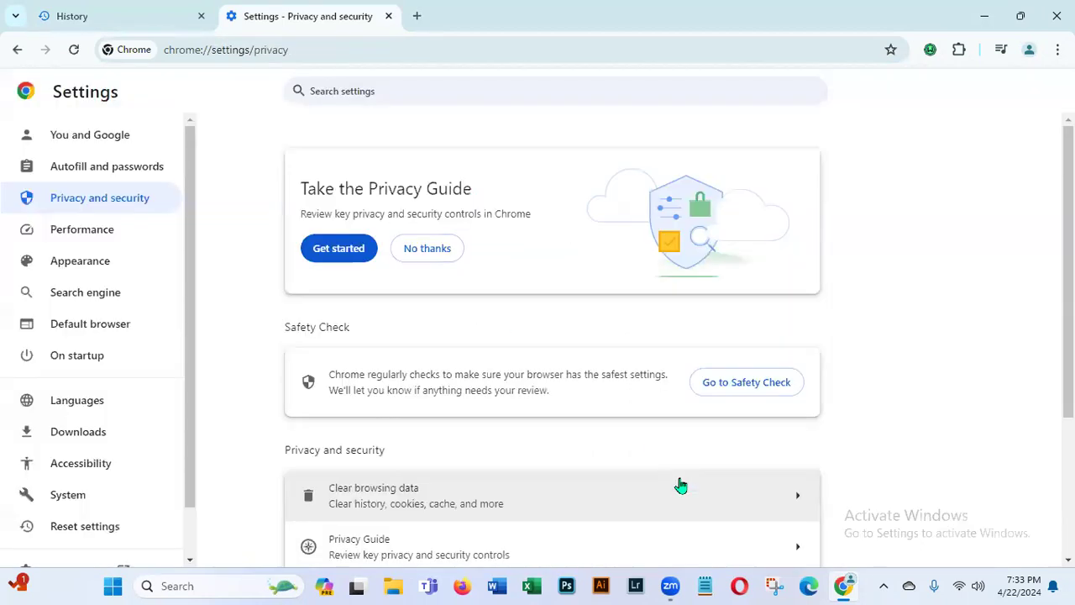
# - Open a fresh New Tab and close the Settings and History tabs
pyautogui.click(417, 16)
pyautogui.click(389, 15)
pyautogui.click(201, 15)
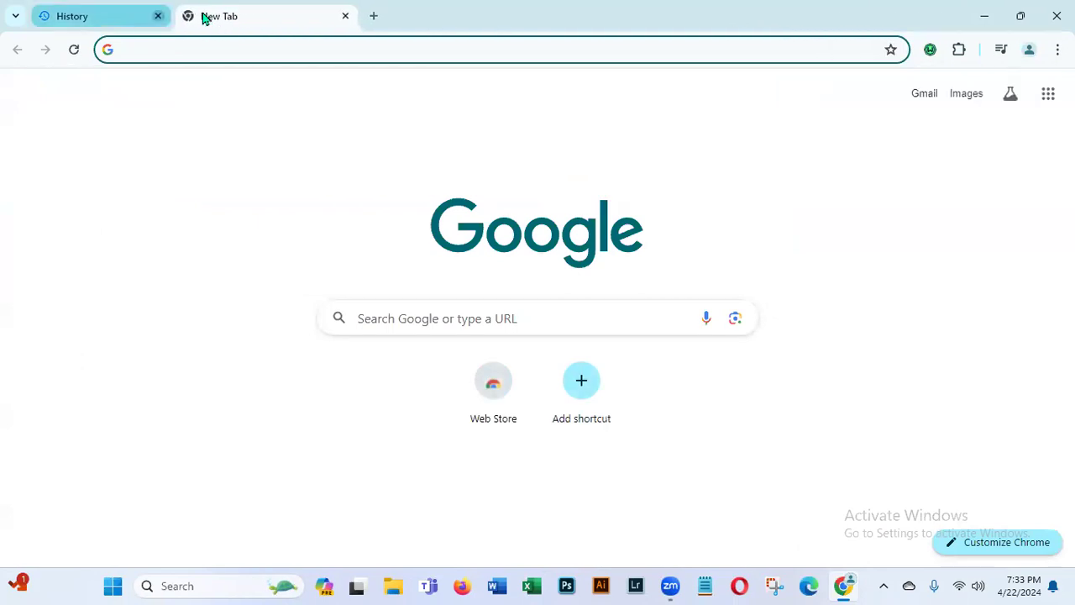
# - Search for 'pinterest', open pinterest.com and bring up its sign-up form
pyautogui.write('p')
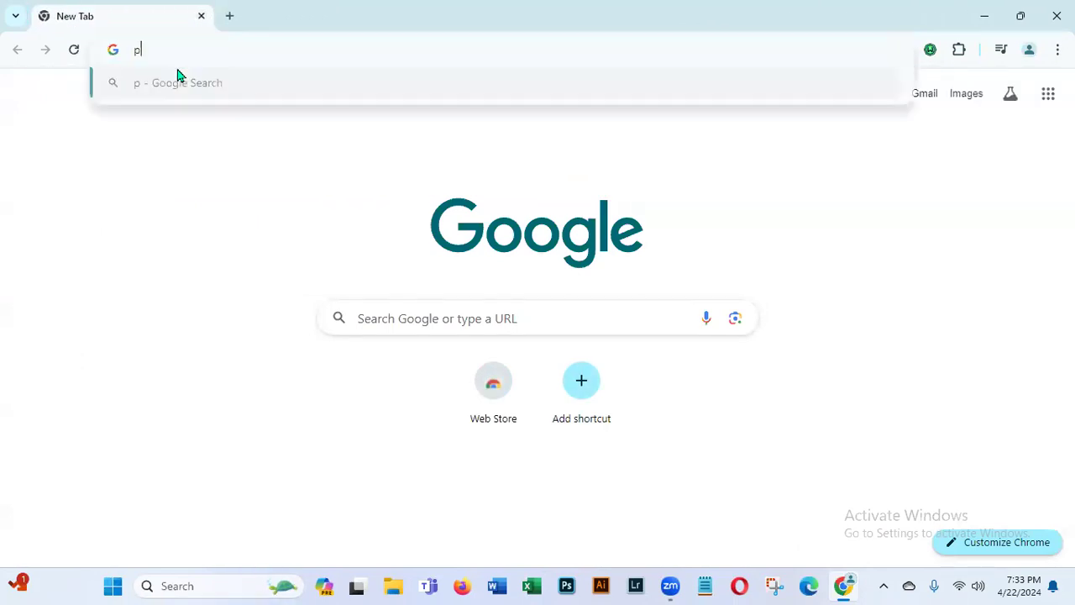
pyautogui.write('interest')
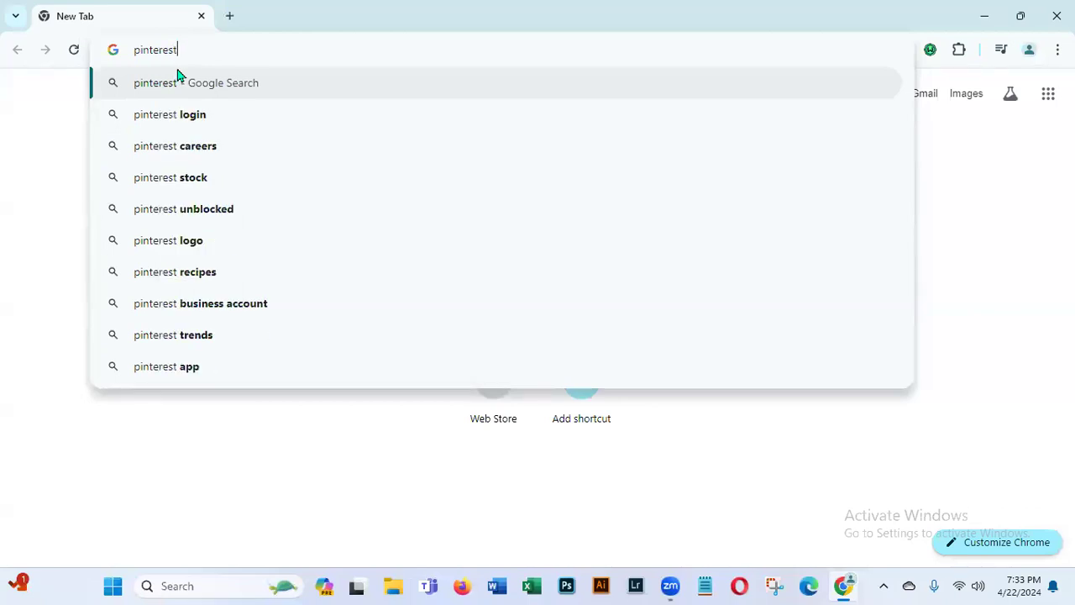
pyautogui.press('Return')
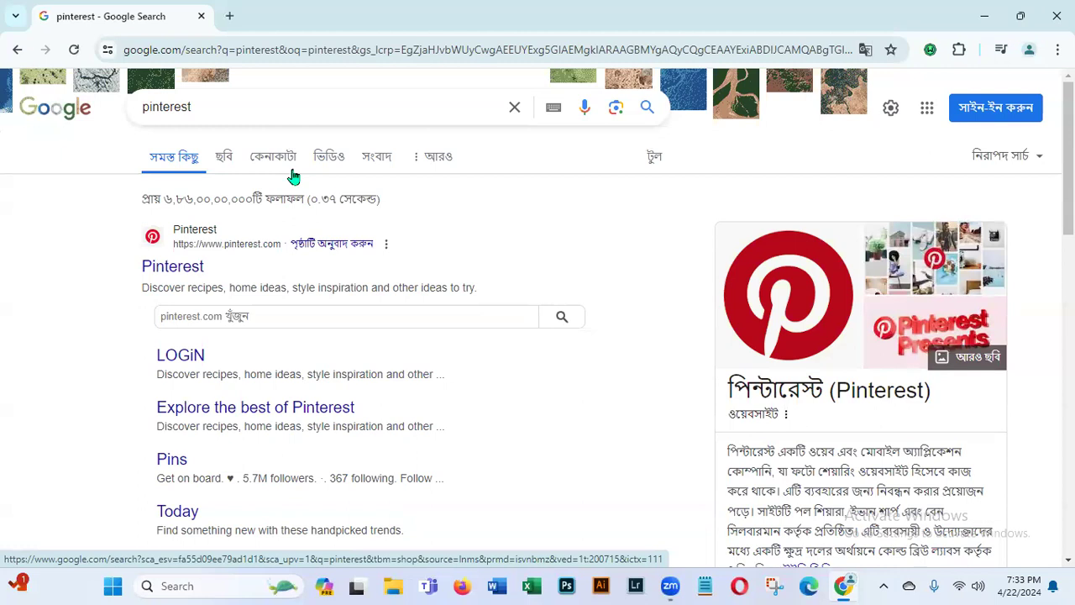
pyautogui.click(192, 276)
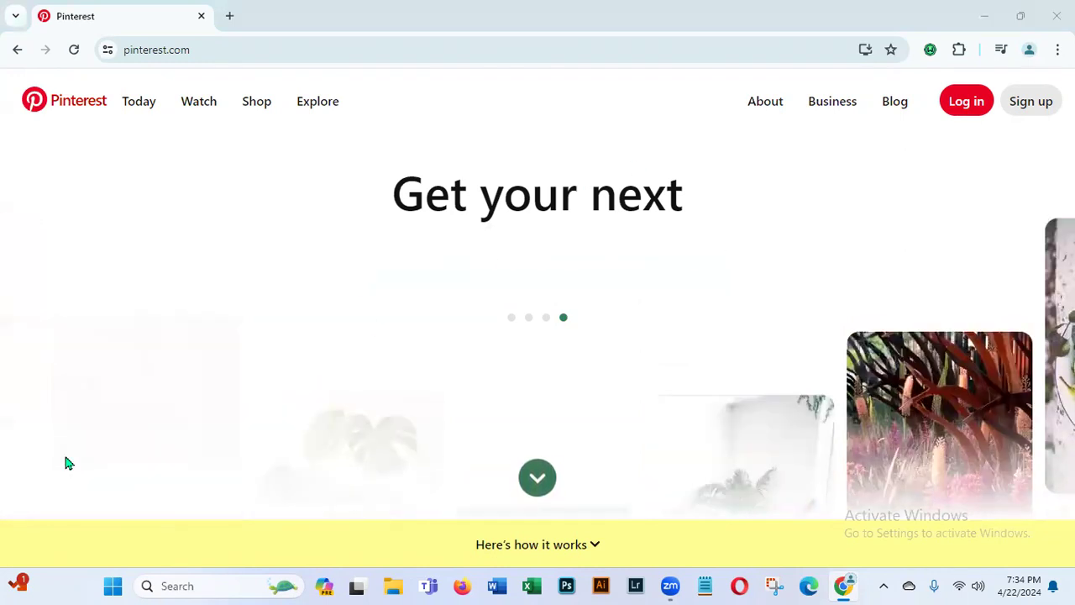
pyautogui.click(1031, 103)
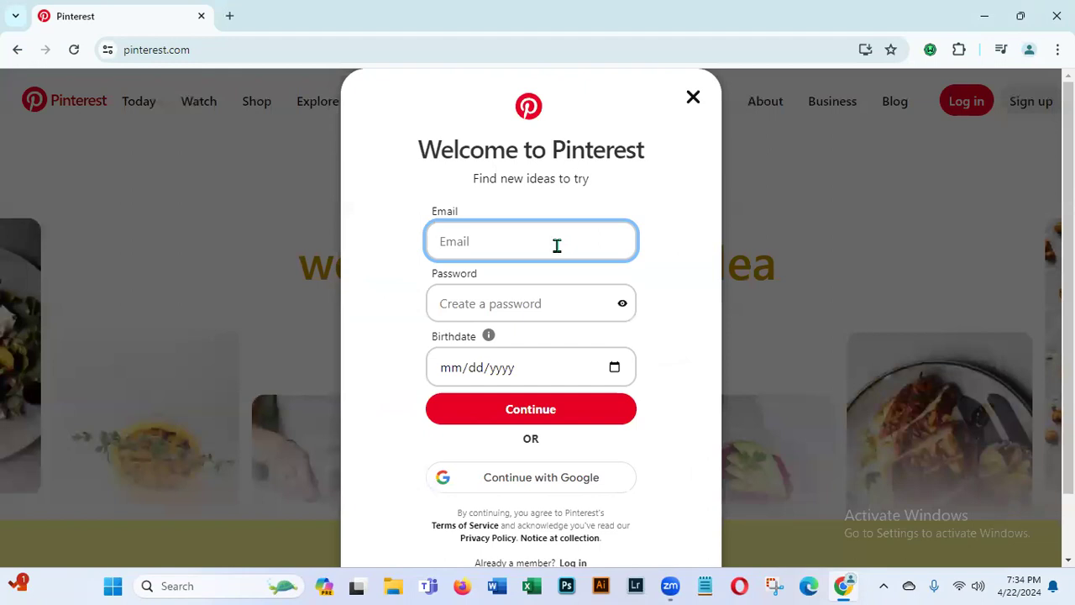
# - Paste the saved e-mail address and type the account password into the sign-up form
pyautogui.hotkey('ctrl', 'v')
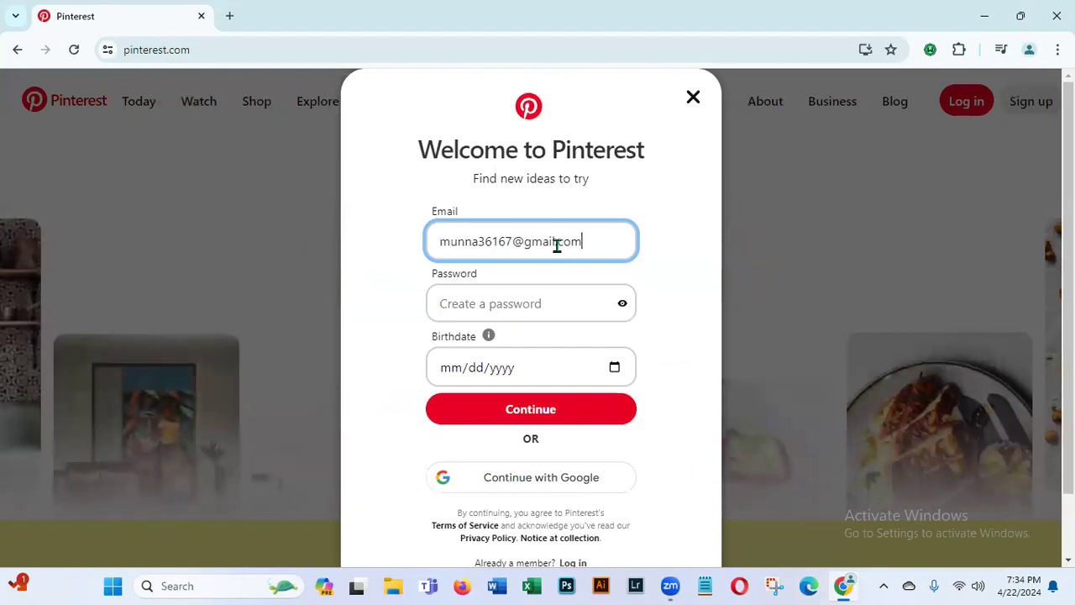
pyautogui.click(481, 302)
pyautogui.write('m')
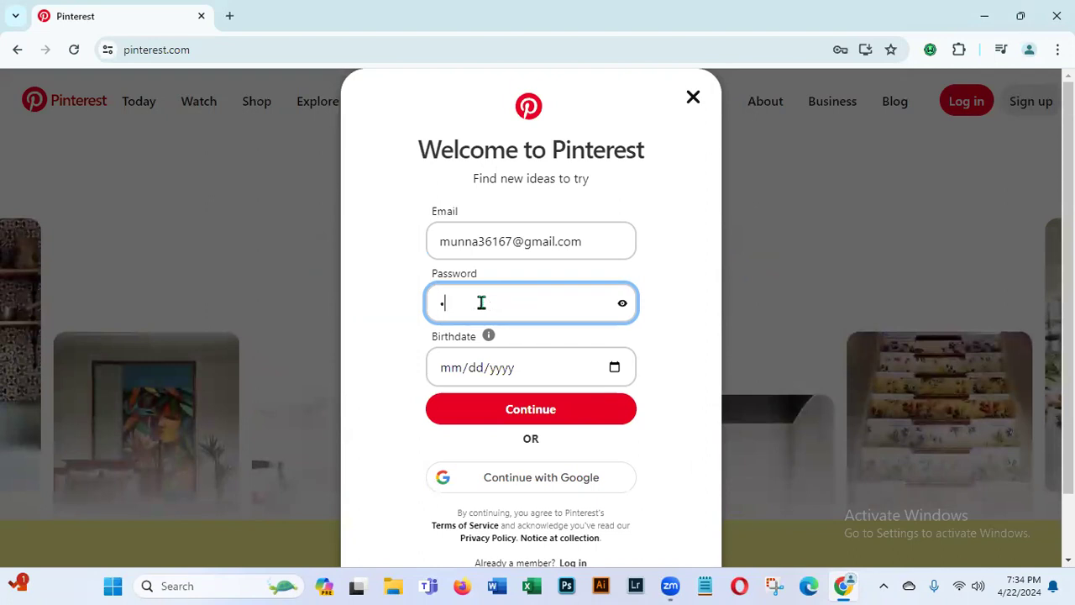
pyautogui.write('unna')
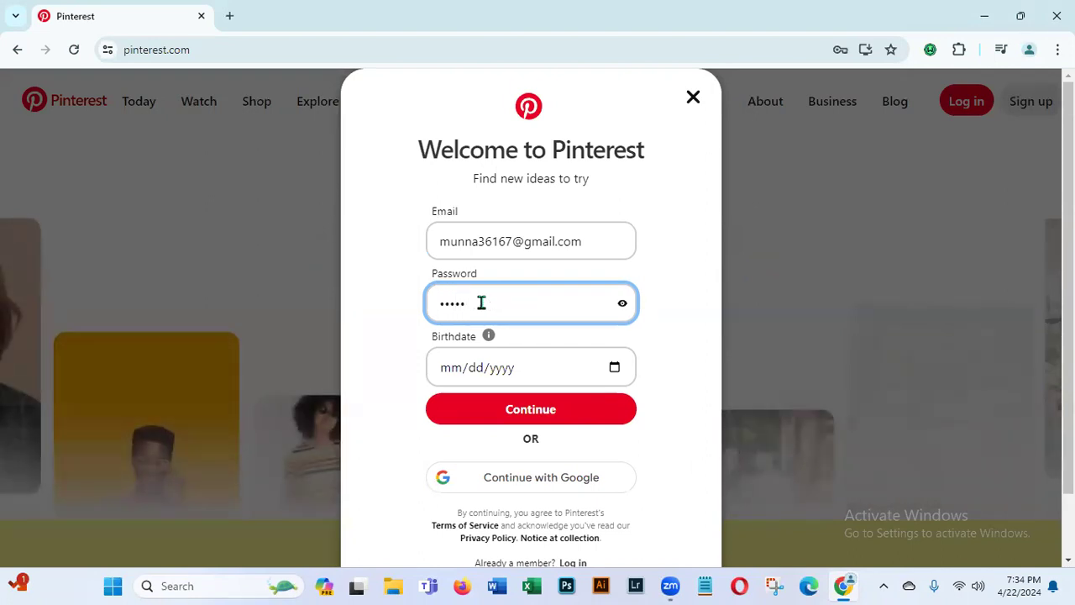
pyautogui.write('••••••')
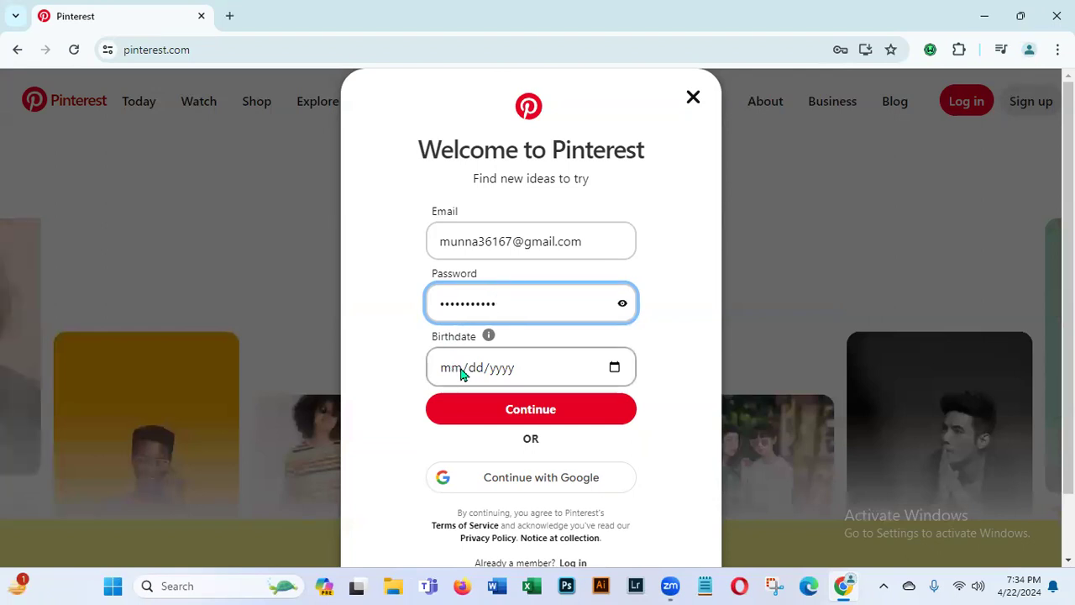
pyautogui.click(615, 368)
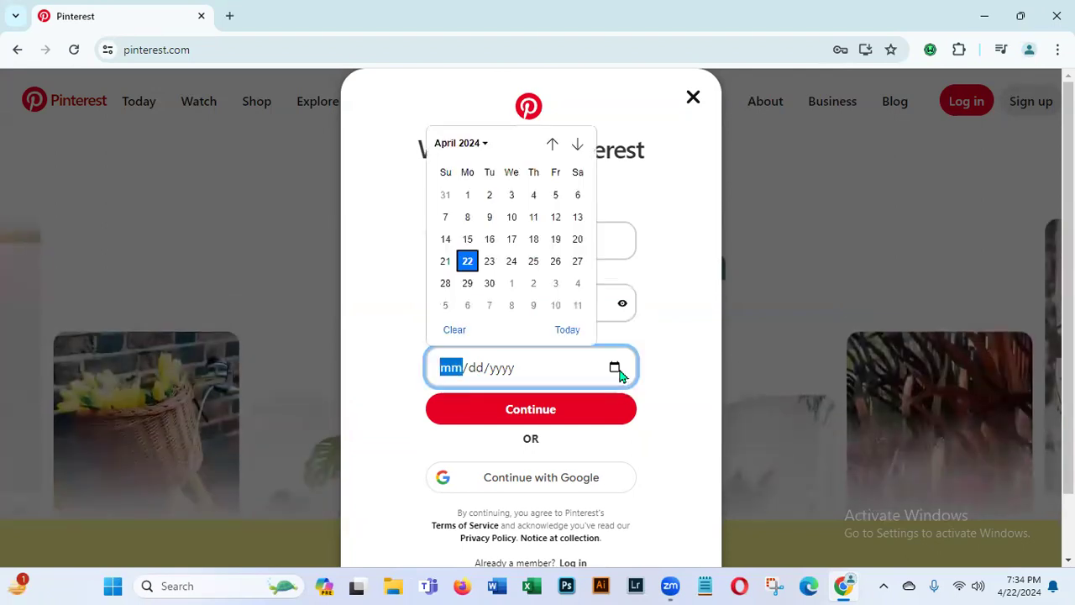
pyautogui.click(483, 144)
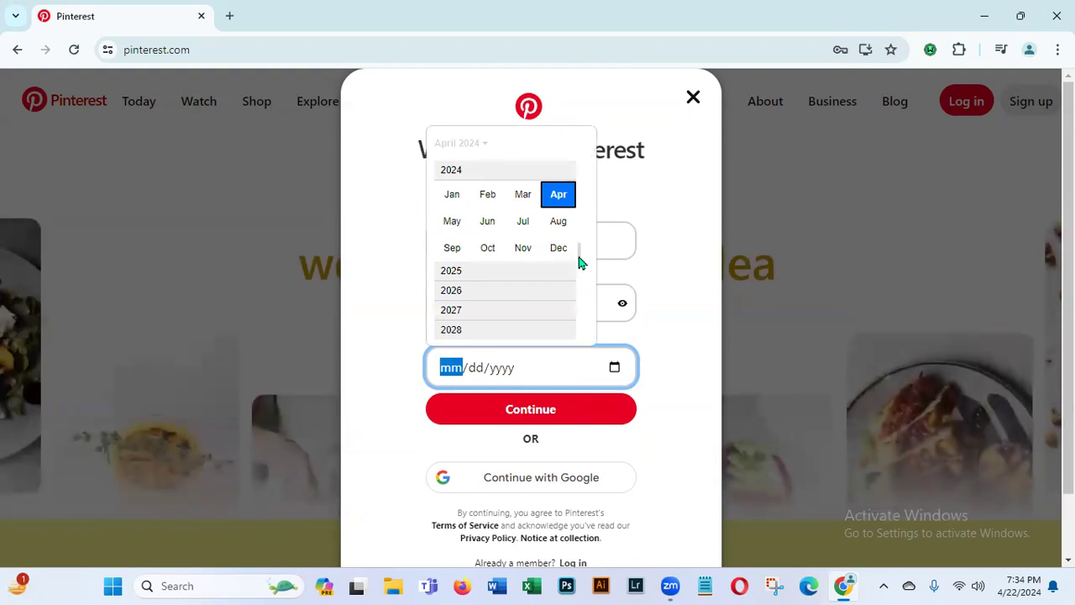
pyautogui.scroll(2, 580, 237)
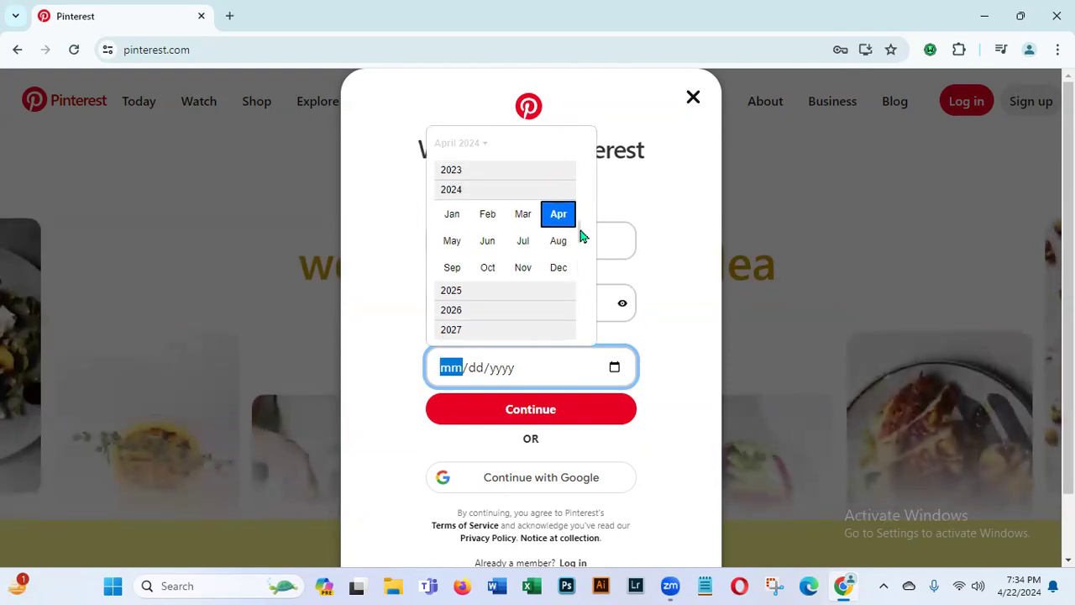
pyautogui.scroll(10, 578, 225)
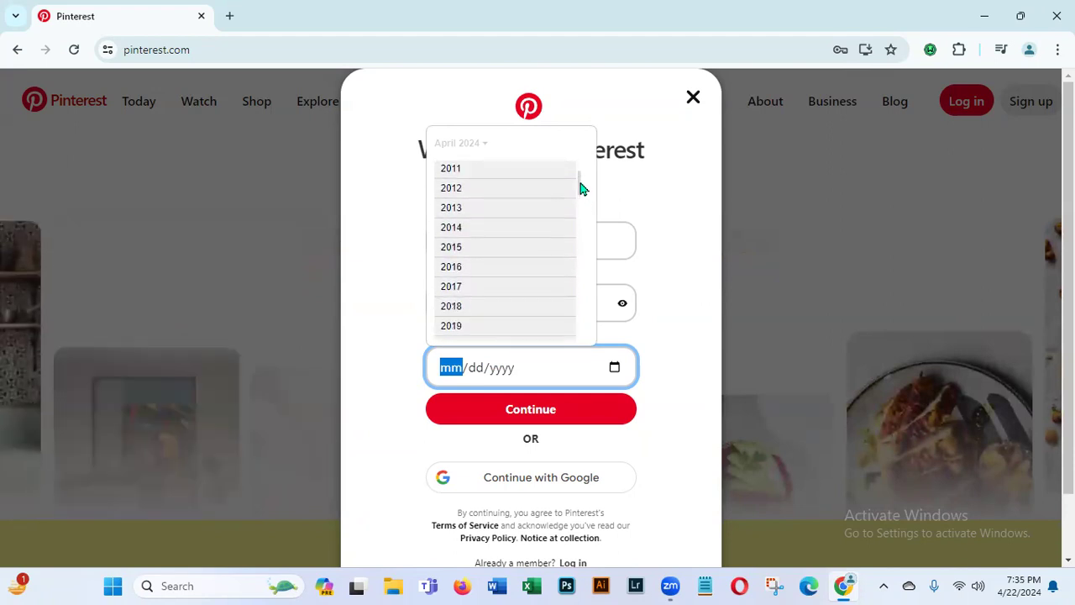
pyautogui.scroll(1, 577, 241)
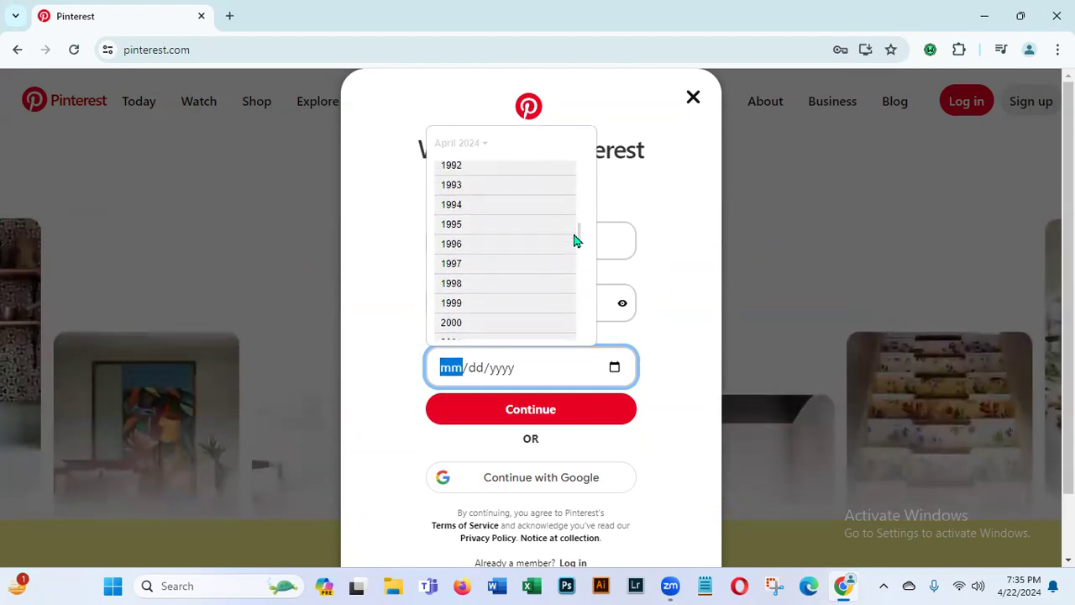
pyautogui.scroll(1, 546, 270)
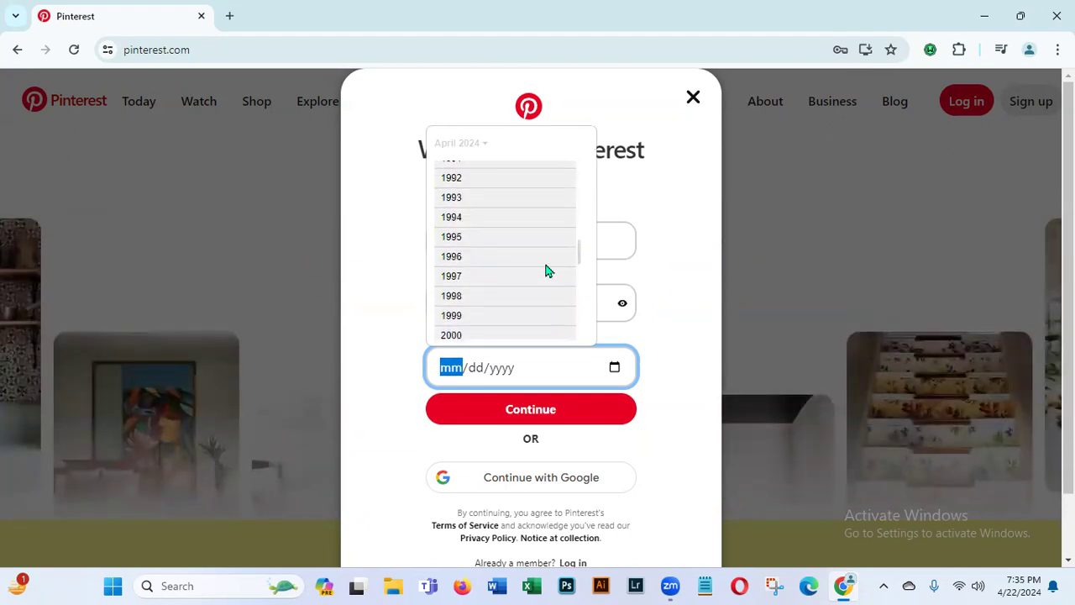
pyautogui.click(497, 256)
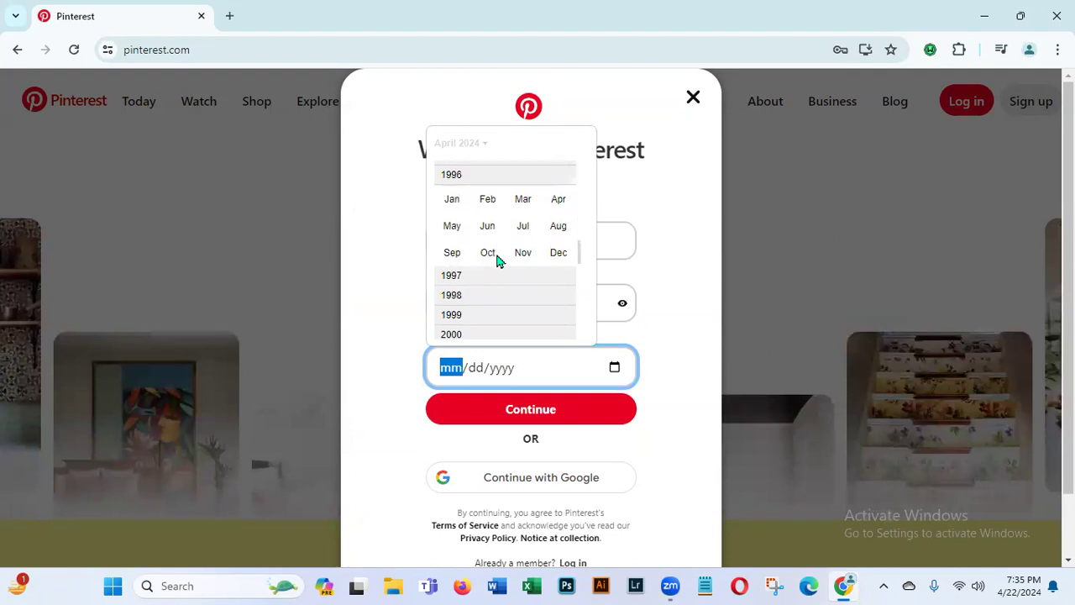
pyautogui.click(446, 197)
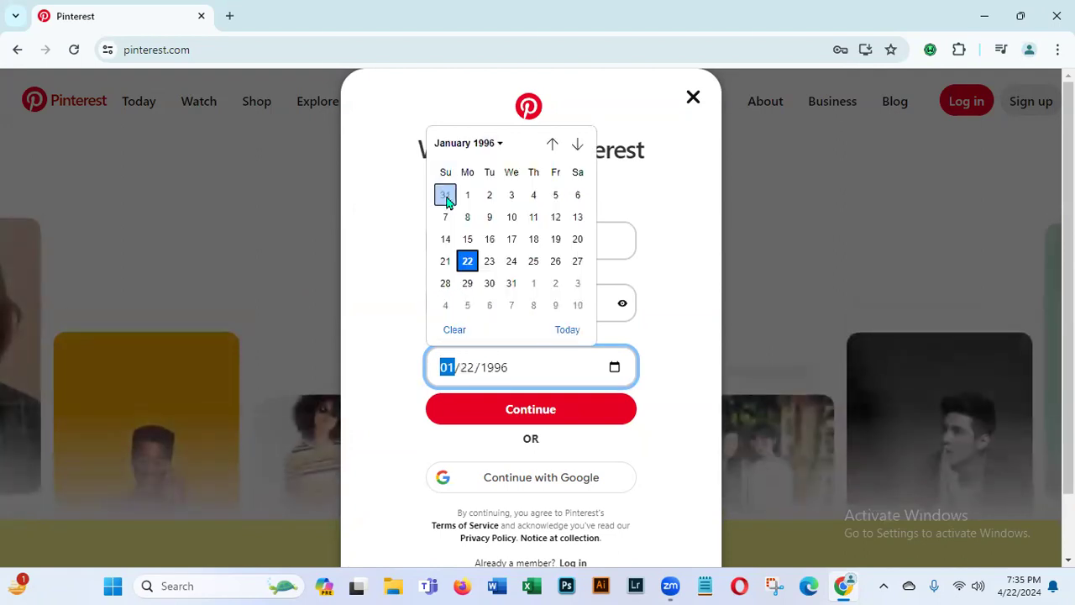
pyautogui.click(468, 261)
pyautogui.click(669, 400)
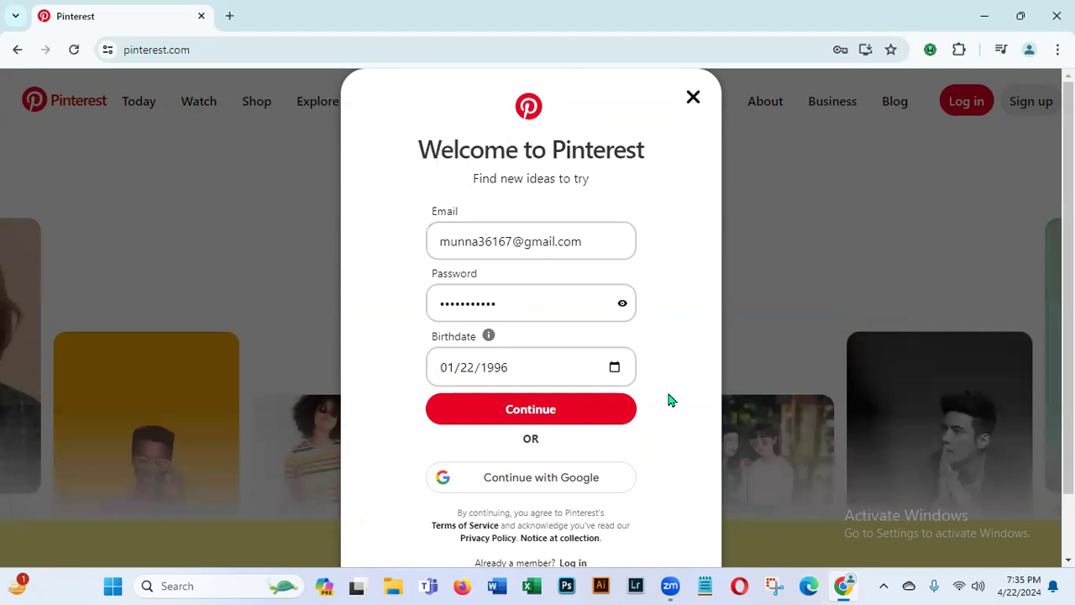
pyautogui.click(522, 412)
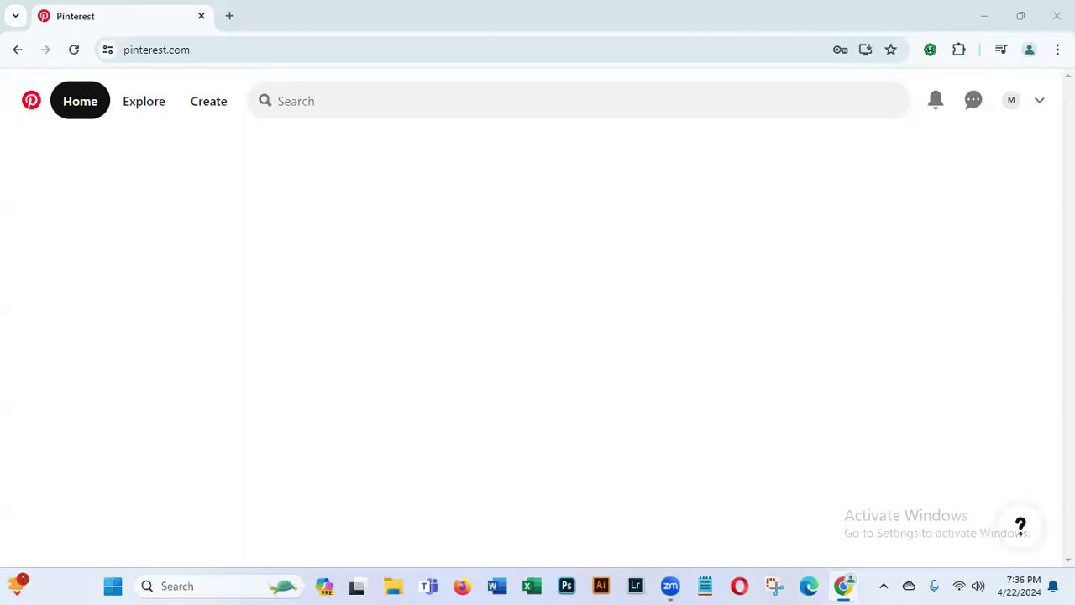
# - Open the account menu beside the profile avatar and go to Settings
pyautogui.click(1015, 102)
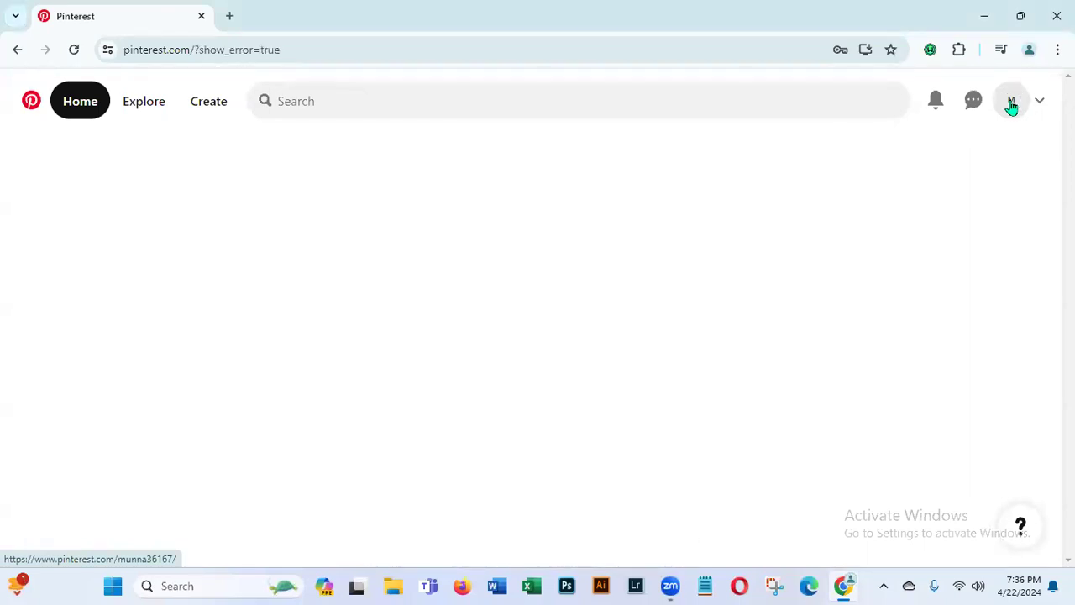
pyautogui.click(1012, 105)
pyautogui.click(1038, 102)
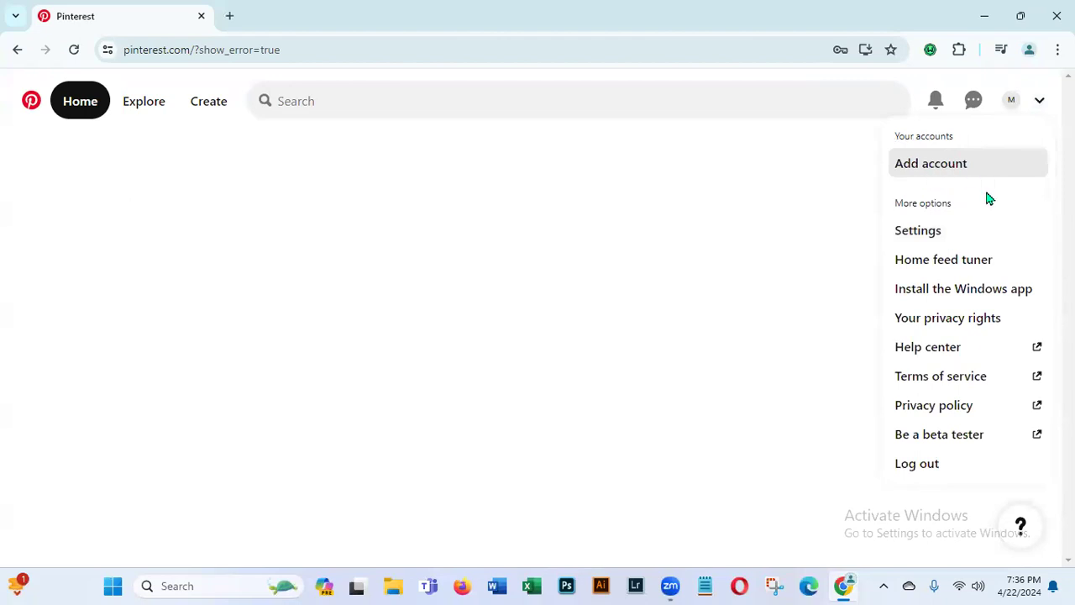
pyautogui.click(917, 234)
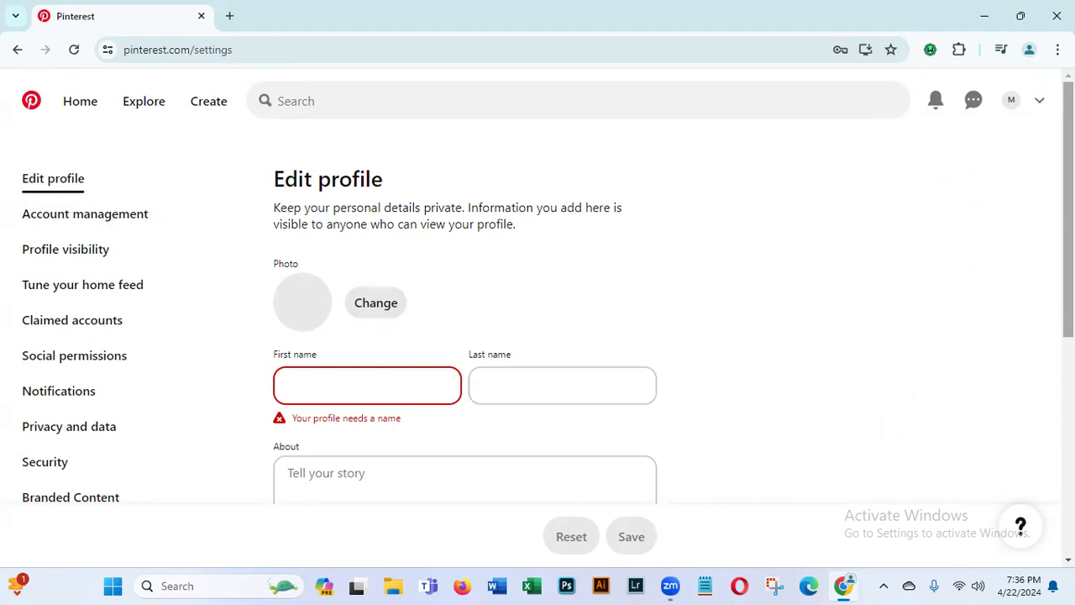
# - Scroll through the Edit profile page to review the empty name fields
pyautogui.scroll(-4, 1039, 425)
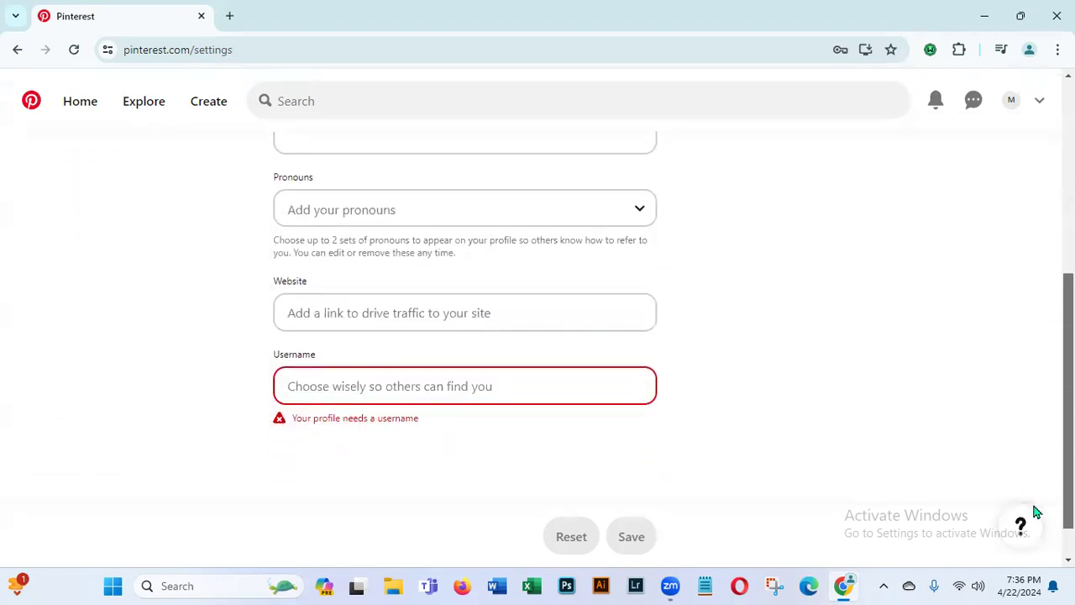
pyautogui.scroll(-1, 1035, 511)
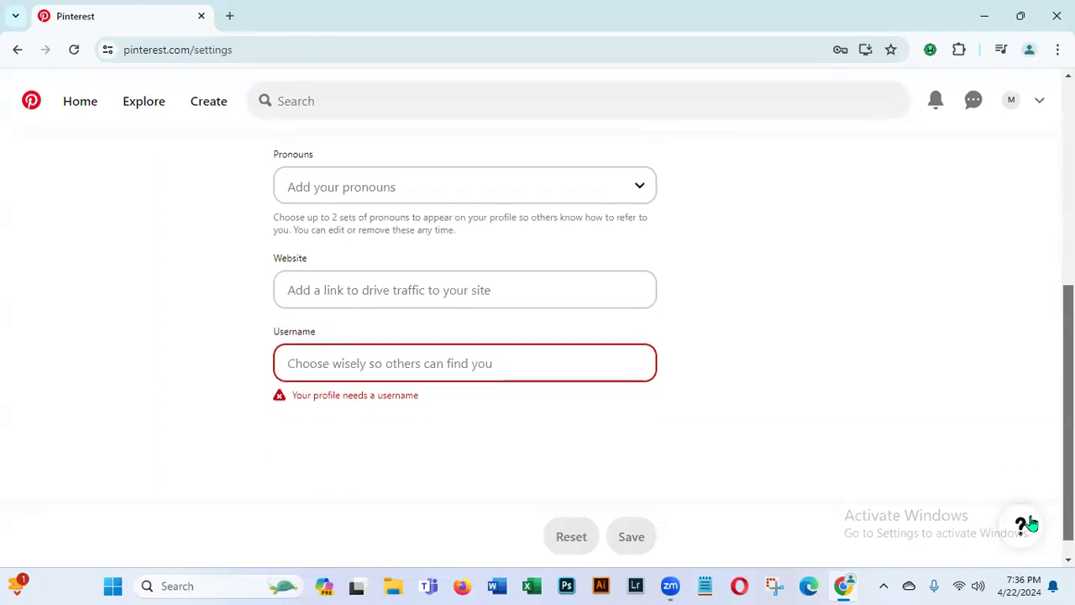
pyautogui.scroll(5, 1035, 511)
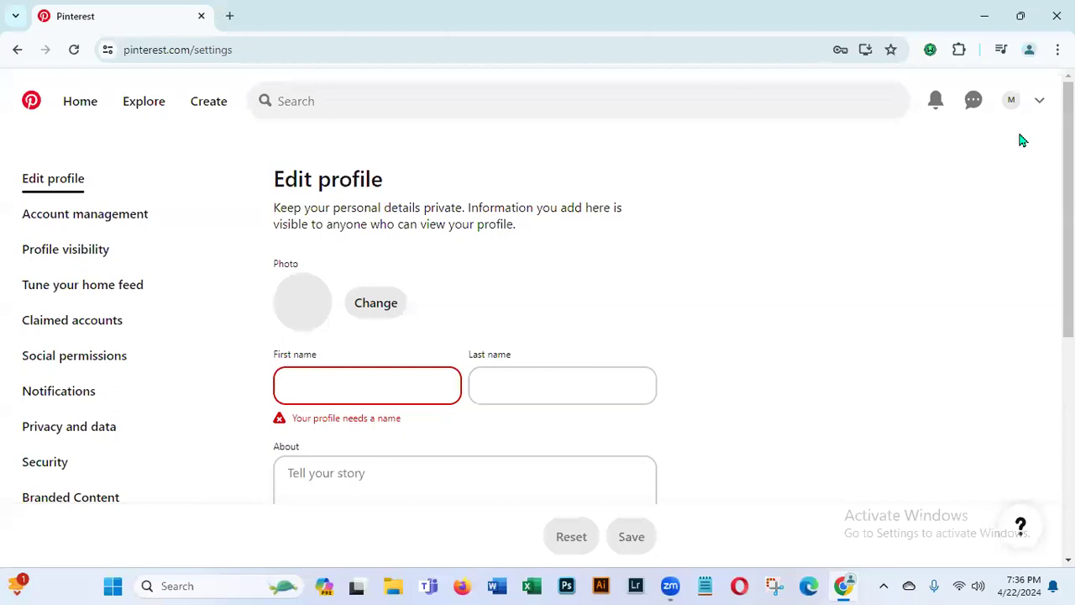
# - Return to the Pinterest home page and reload it from the address bar
pyautogui.click(1012, 104)
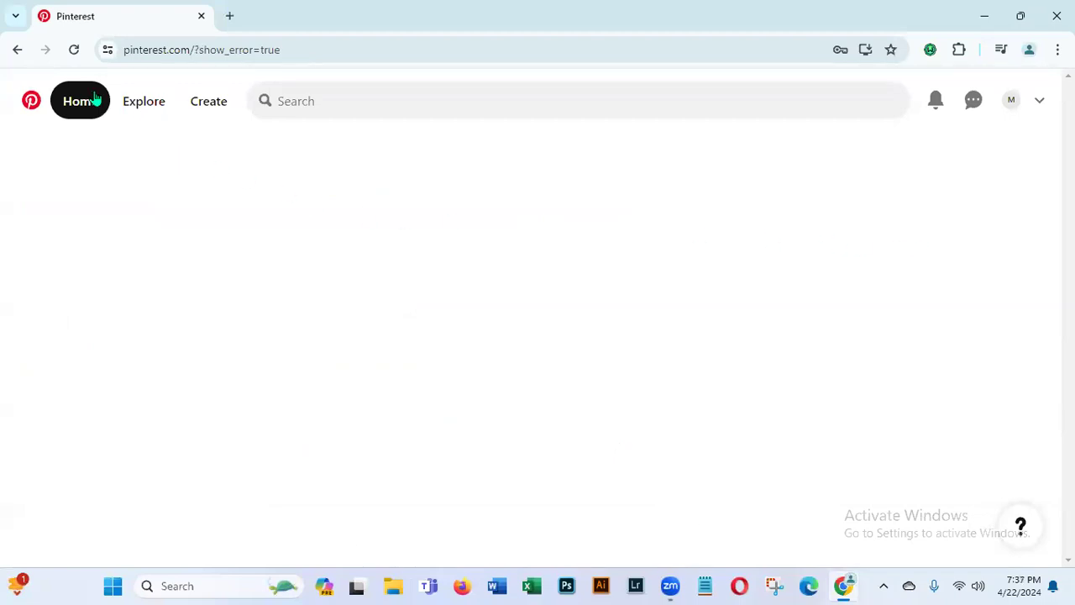
pyautogui.moveTo(221, 51); pyautogui.dragTo(378, 67)
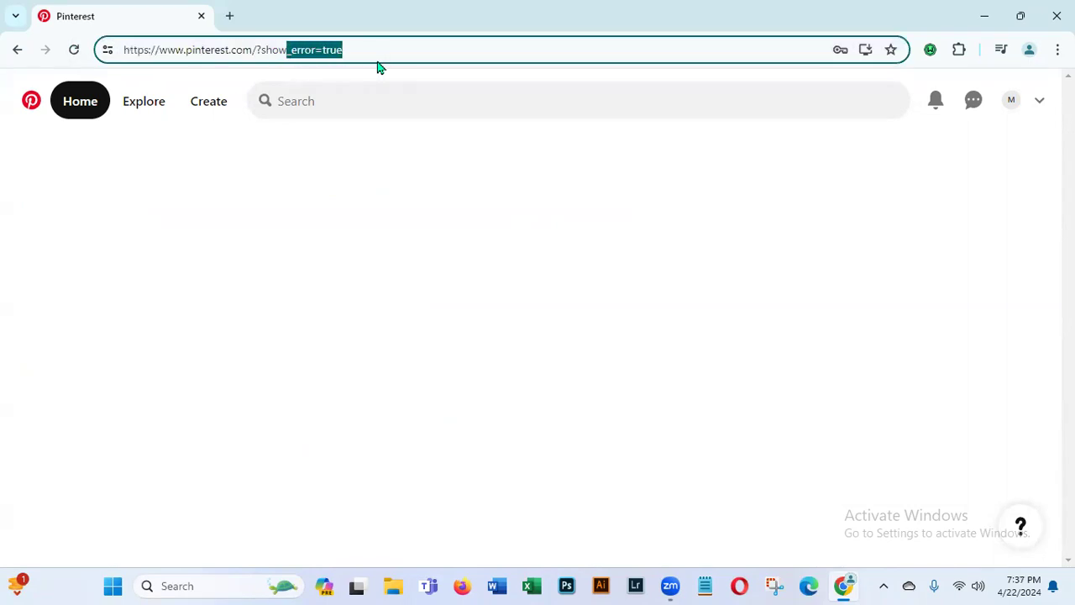
pyautogui.click(74, 50)
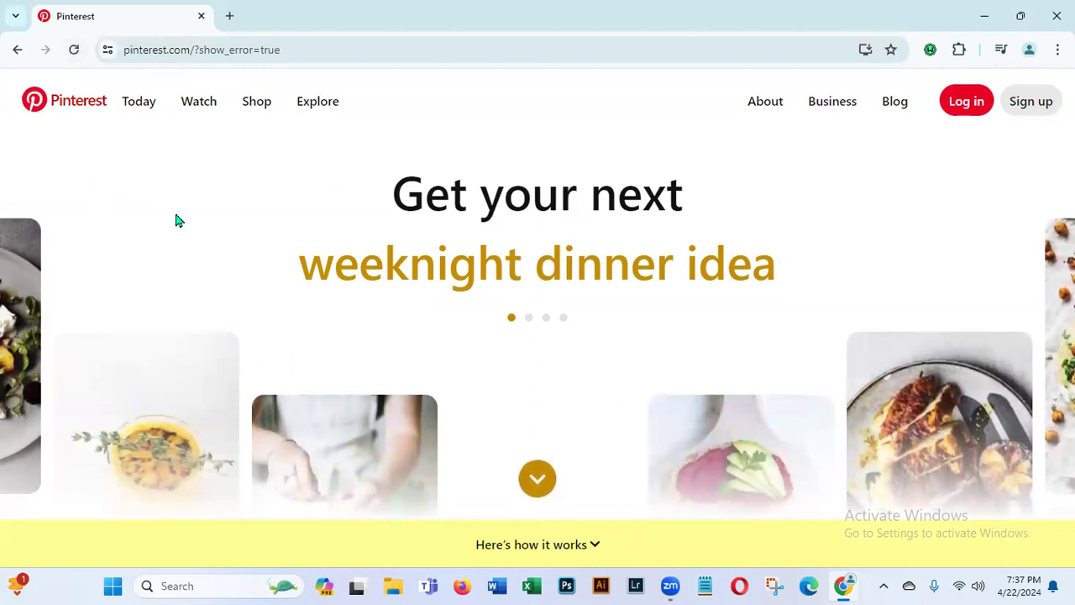
# - Log in with the saved e-mail and password, then dismiss the account-deactivated notice
pyautogui.click(955, 102)
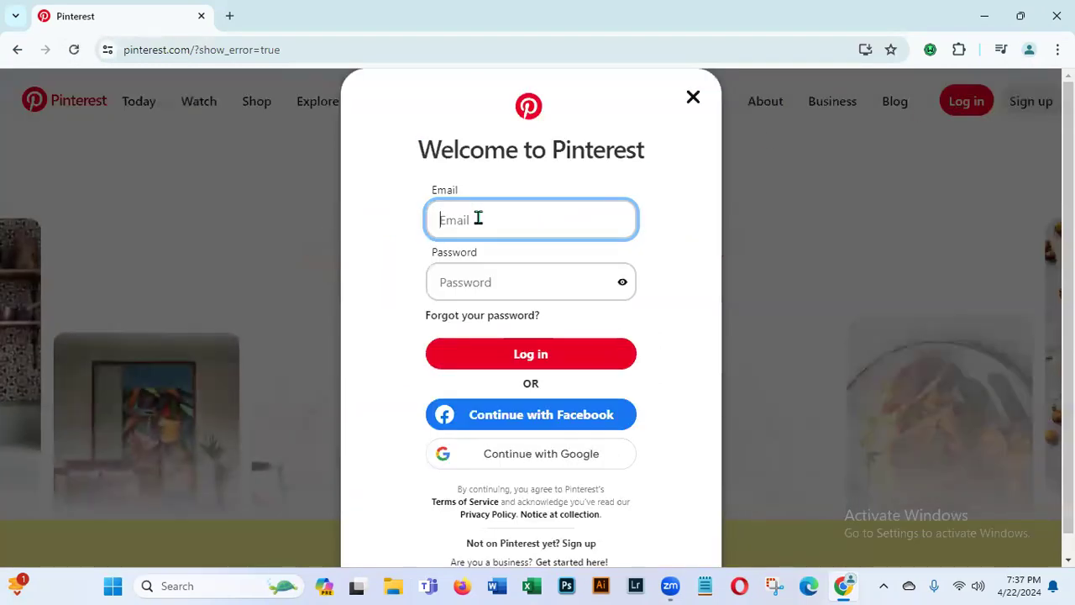
pyautogui.hotkey('ctrl', 'v')
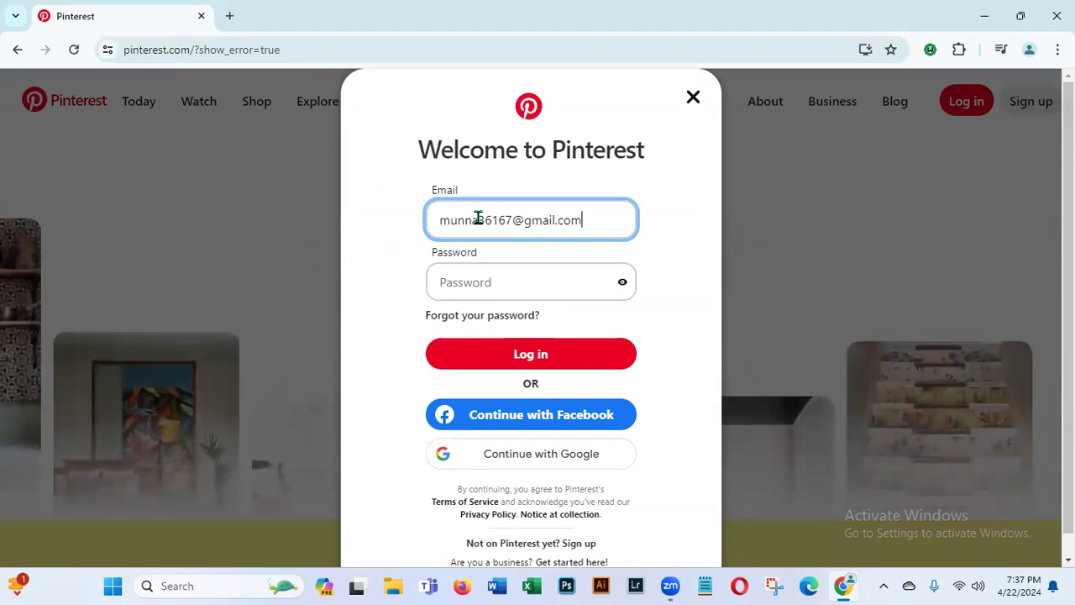
pyautogui.click(458, 281)
pyautogui.write('•••')
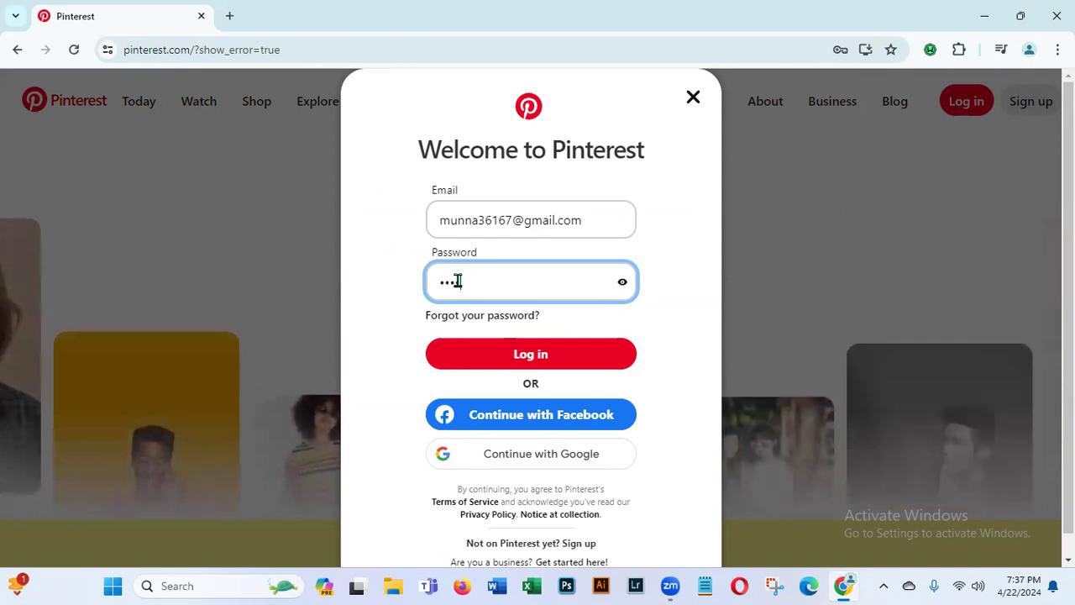
pyautogui.write('•')
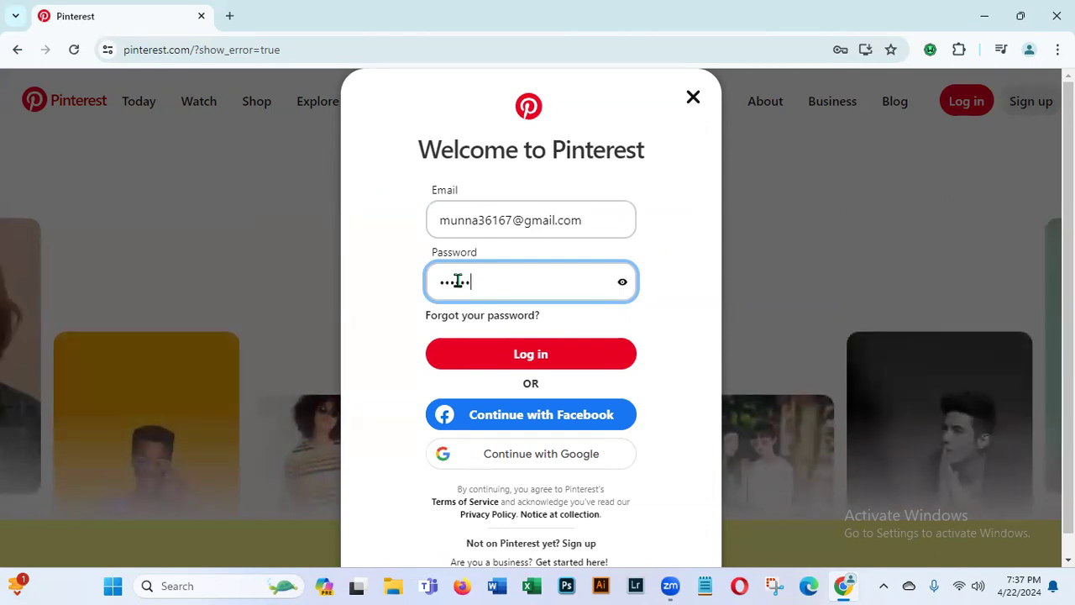
pyautogui.write('••')
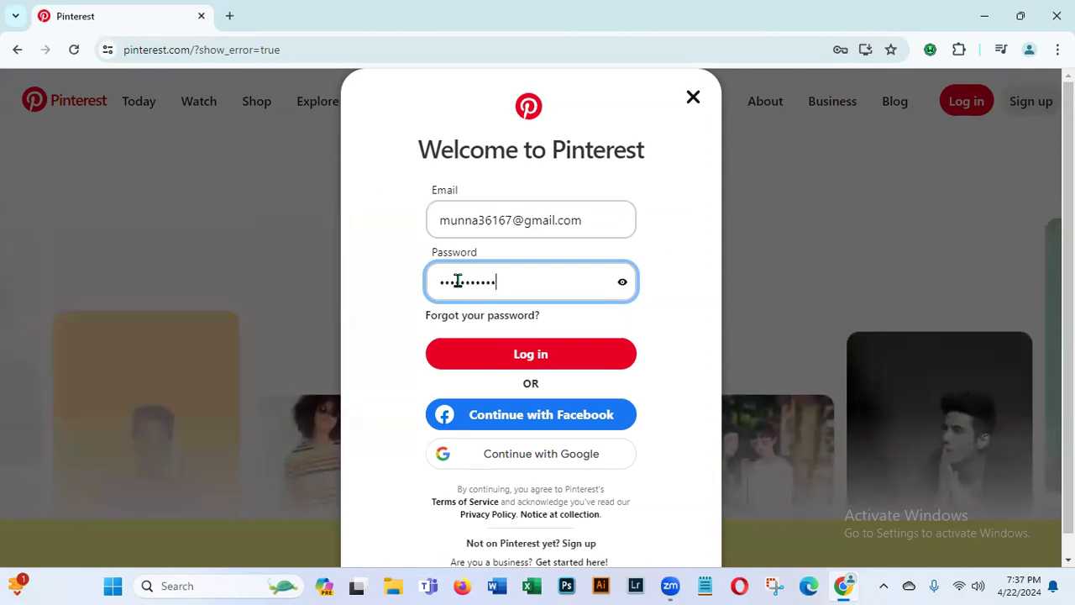
pyautogui.click(544, 352)
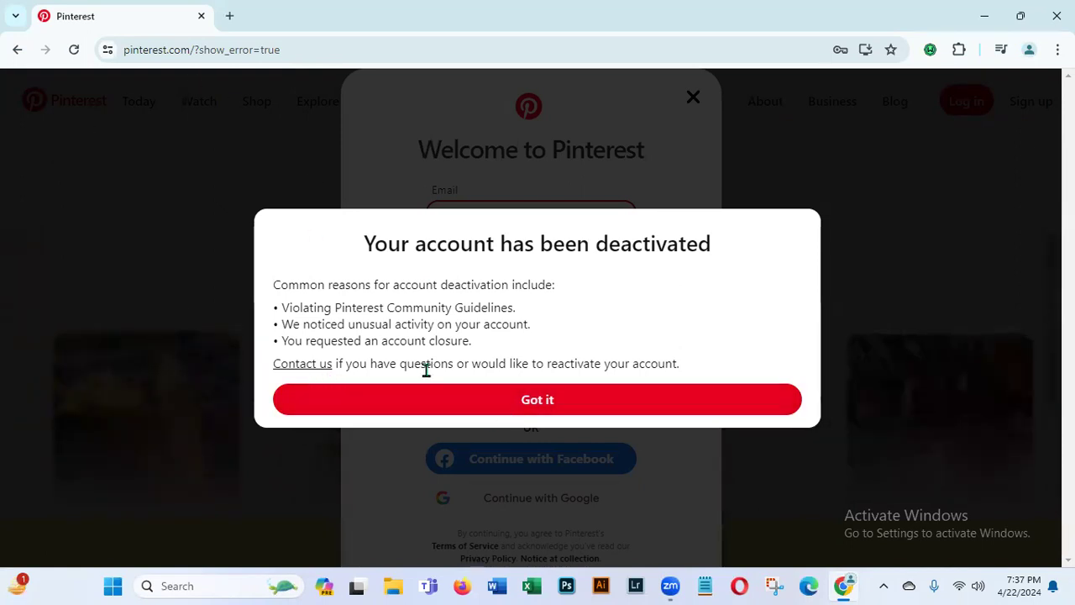
pyautogui.click(412, 402)
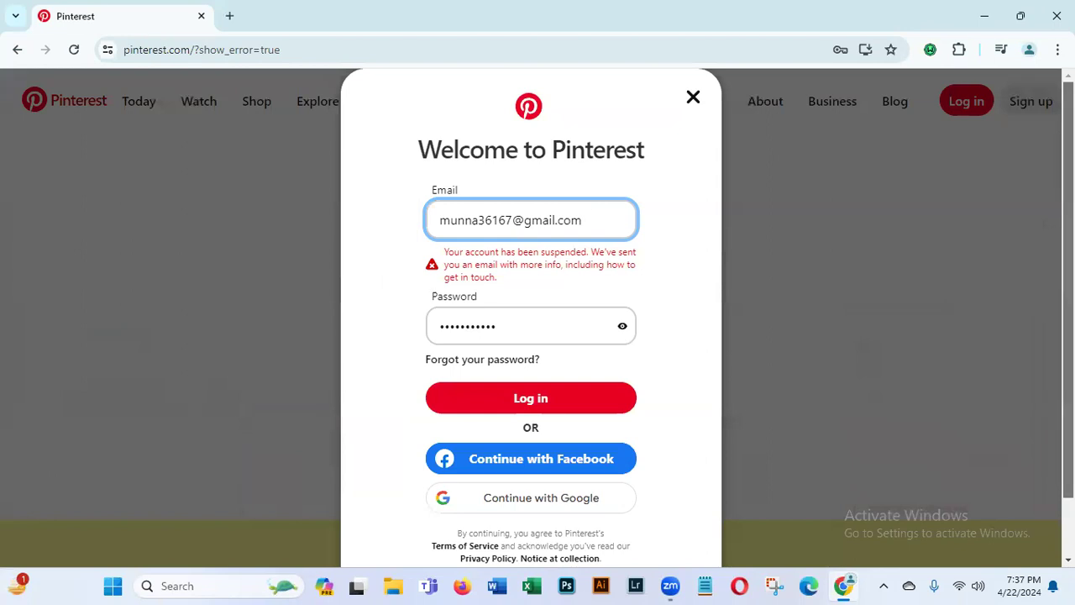
# - Scroll the login dialog showing the suspension error, then open a new tab
pyautogui.scroll(-1, 531, 336)
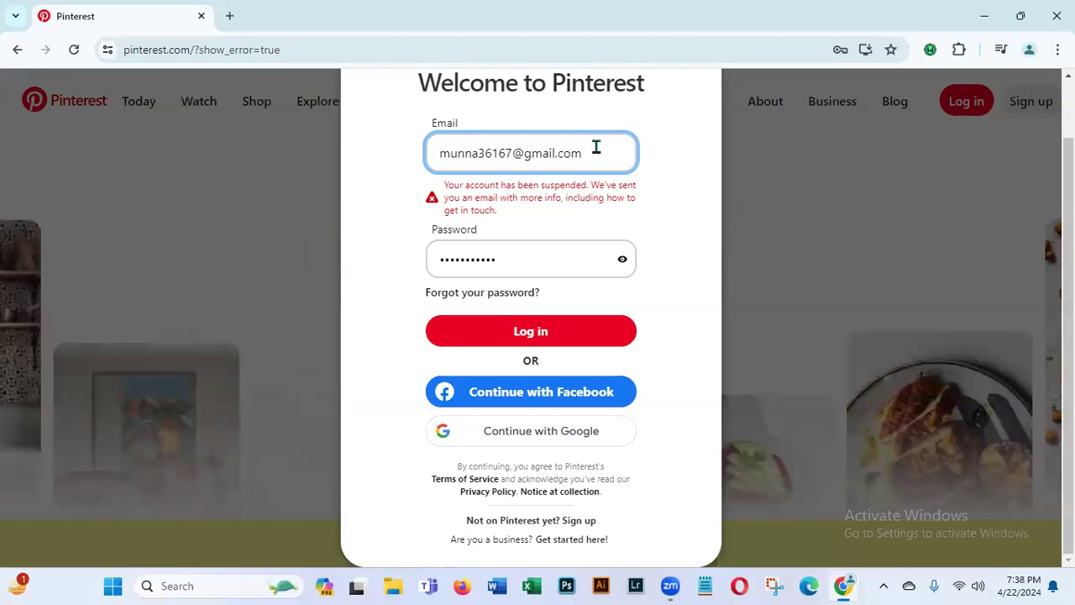
pyautogui.click(229, 16)
# - Close the Pinterest tab and clear all-time browsing history and cached files again
pyautogui.click(201, 16)
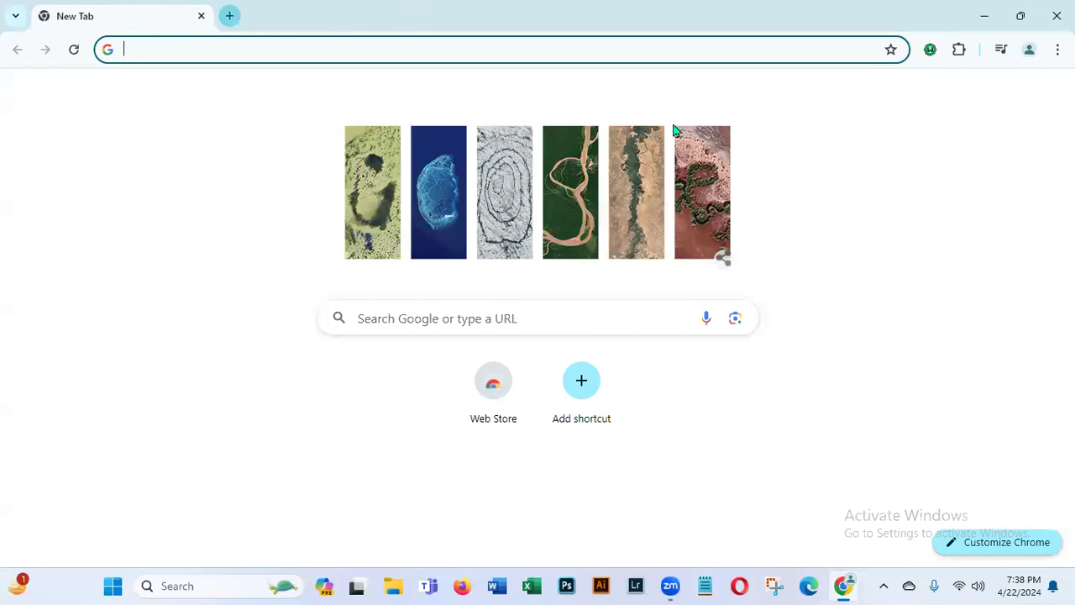
pyautogui.click(1057, 49)
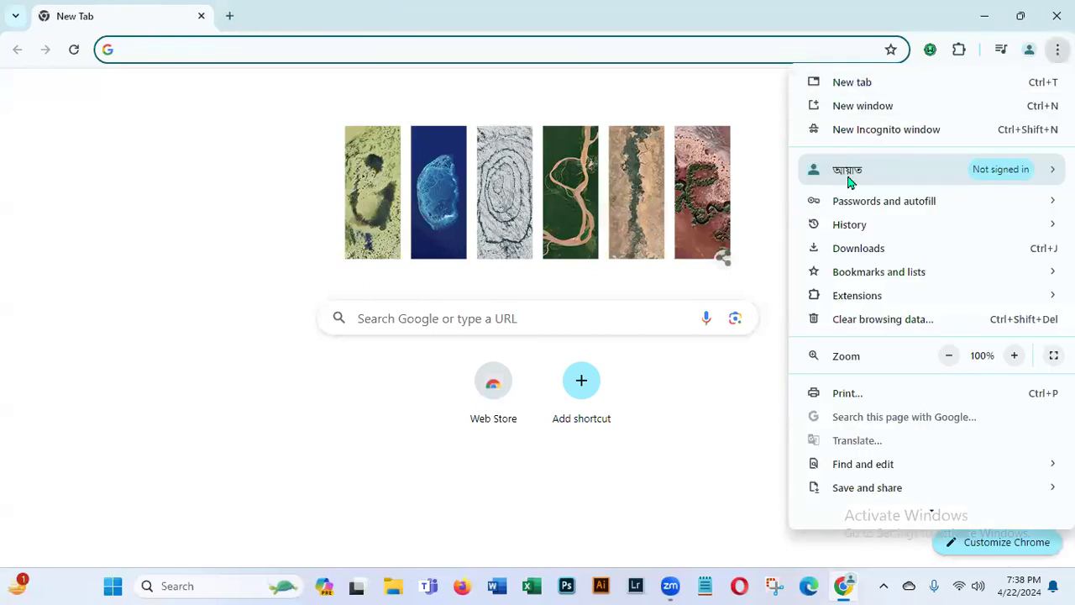
pyautogui.moveTo(838, 226)
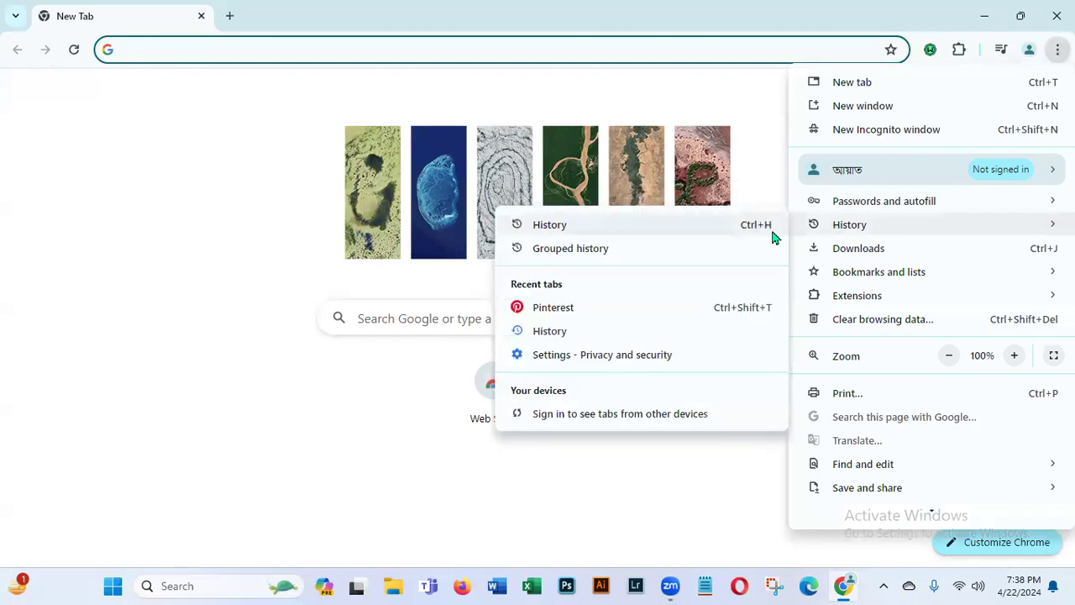
pyautogui.click(600, 226)
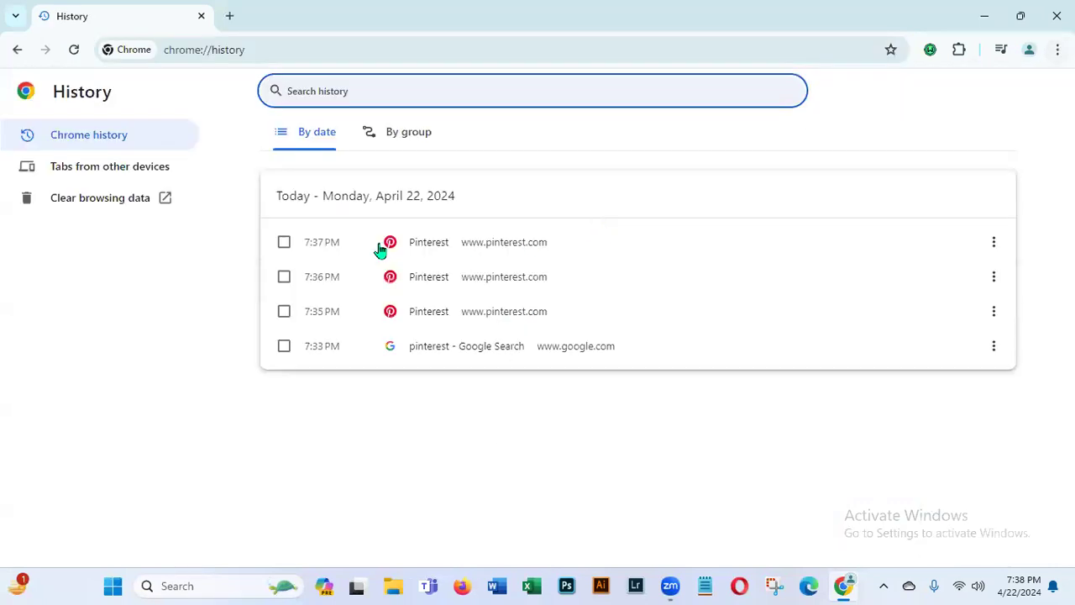
pyautogui.click(89, 198)
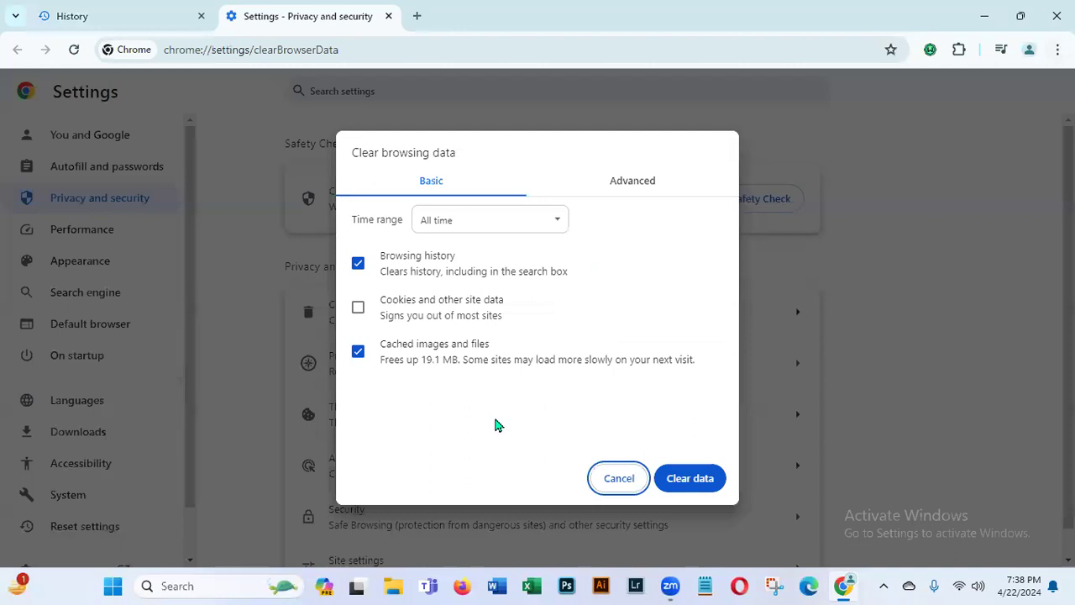
pyautogui.click(672, 478)
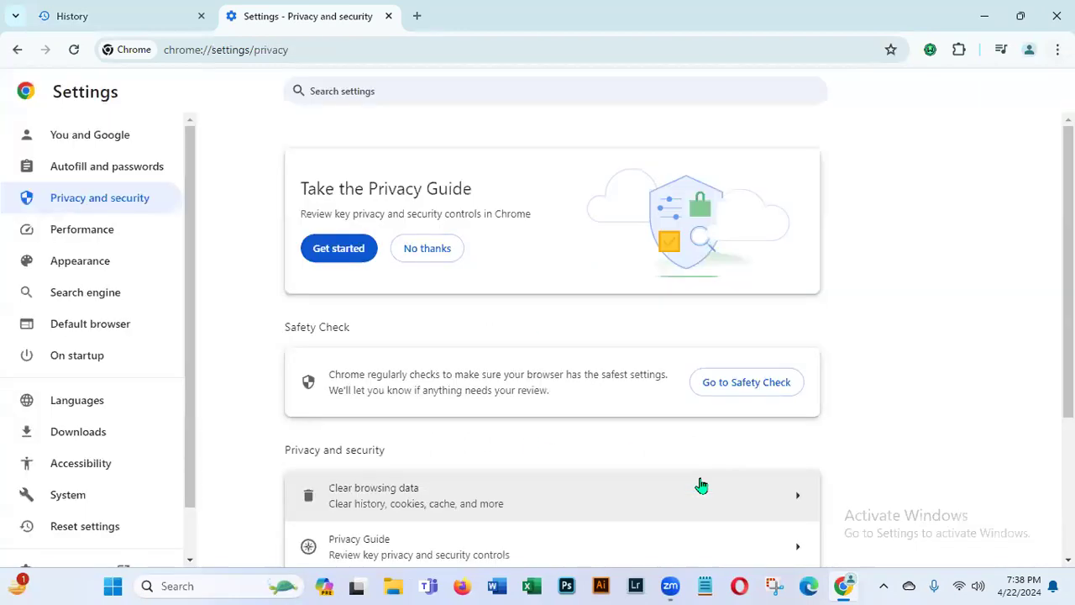
# - Open another New Tab and close the privacy settings and History tabs
pyautogui.click(417, 16)
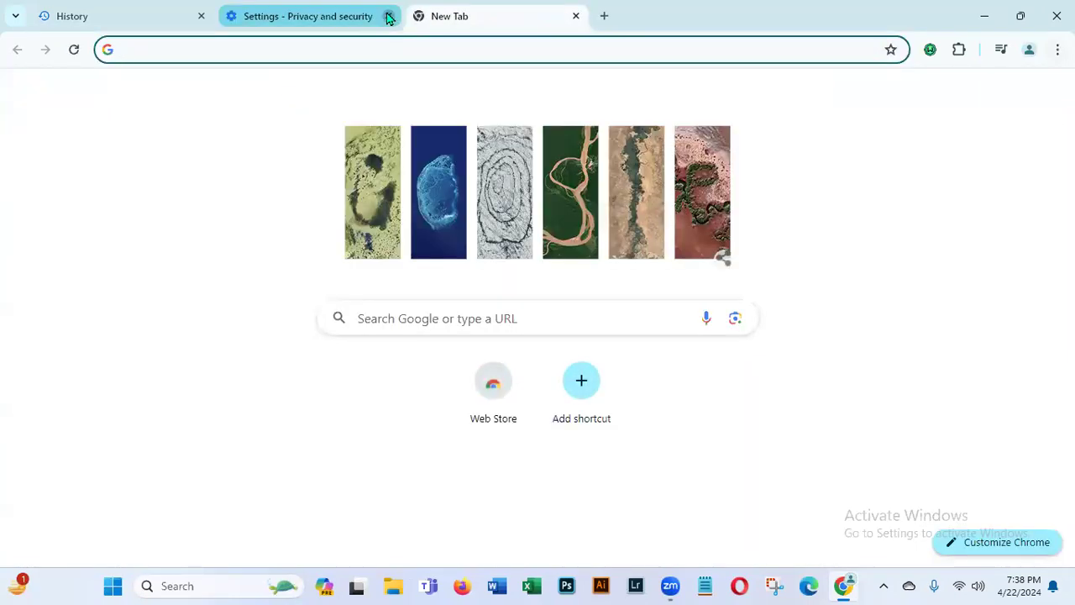
pyautogui.click(388, 16)
pyautogui.click(200, 16)
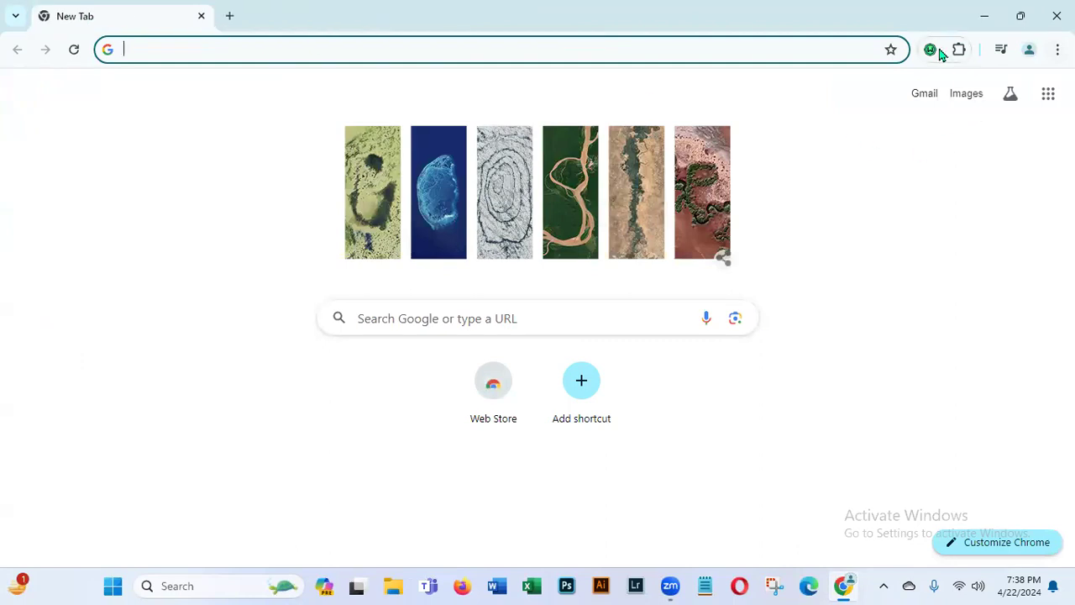
# - Disconnect Windscribe from its current server and dismiss the panel
pyautogui.click(931, 52)
pyautogui.click(901, 152)
pyautogui.click(1035, 309)
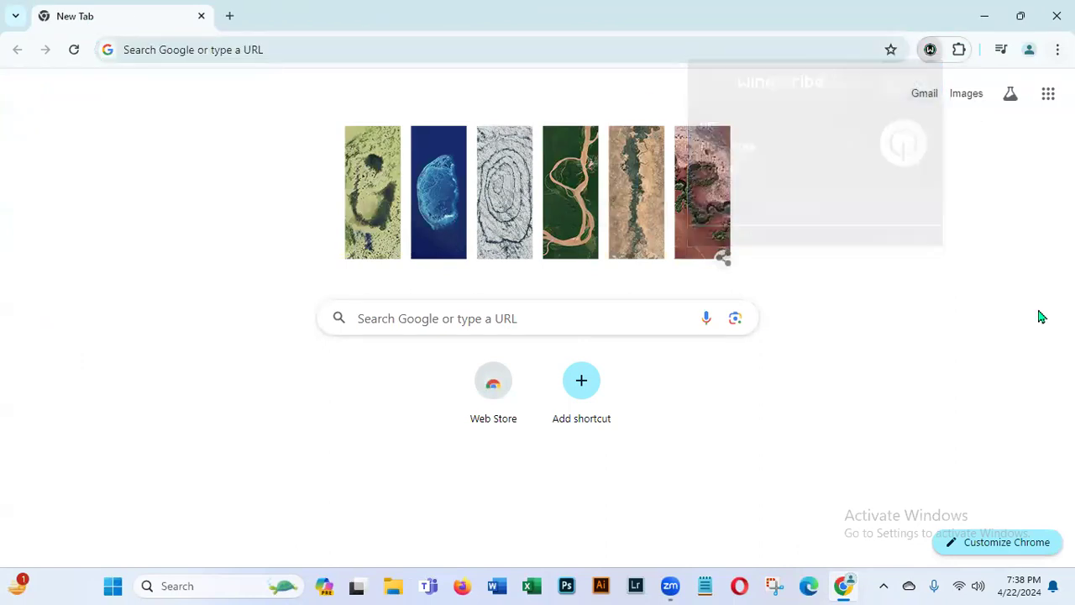
# - Connect Windscribe to the US East Washington DC Precedent location and close the panel
pyautogui.click(931, 52)
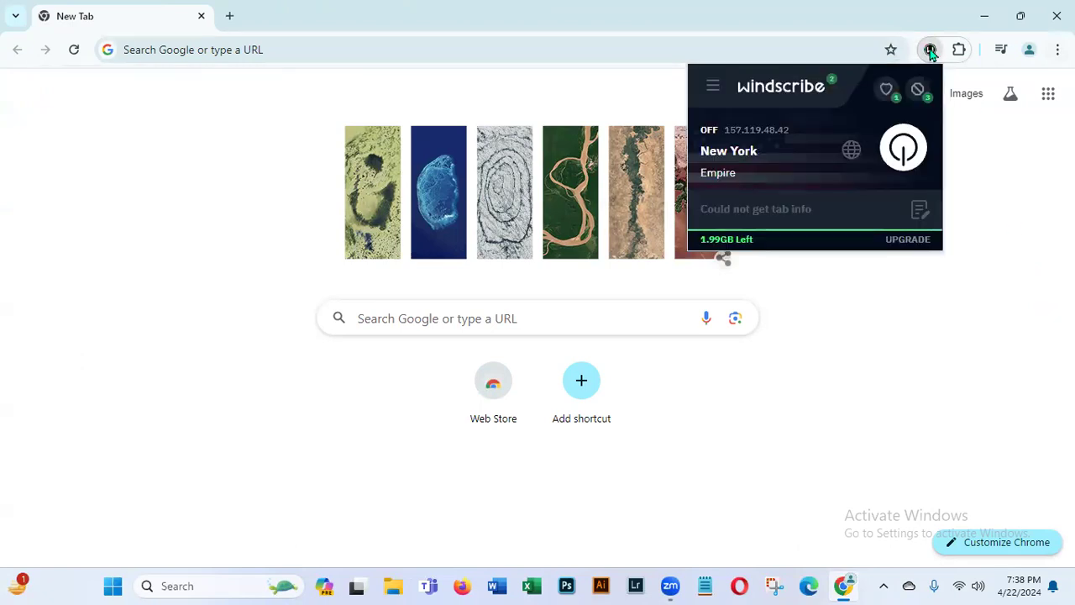
pyautogui.click(842, 152)
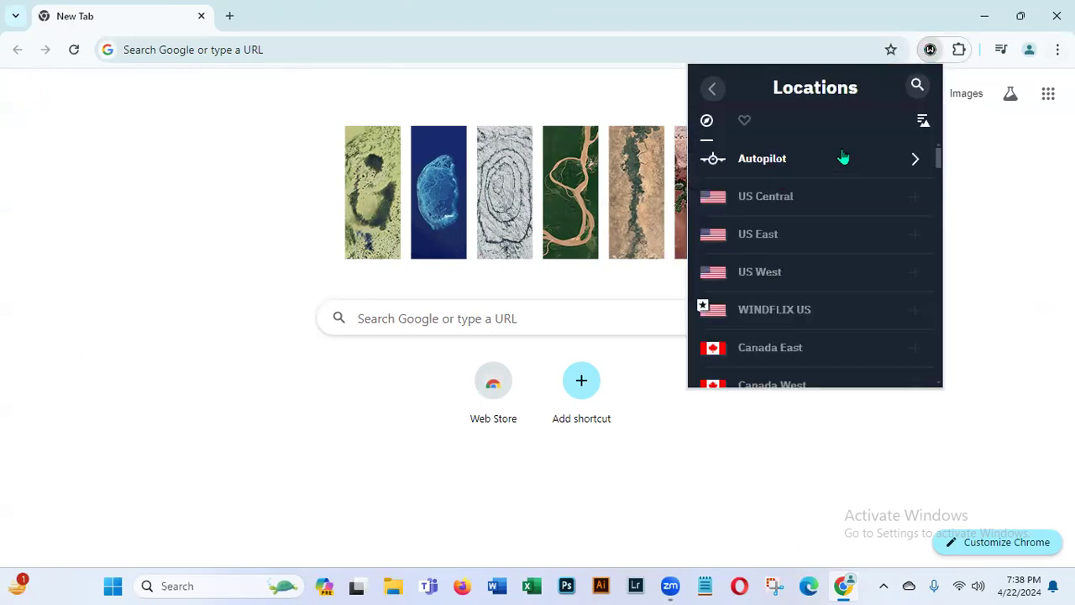
pyautogui.moveTo(942, 158); pyautogui.dragTo(945, 137)
pyautogui.click(761, 239)
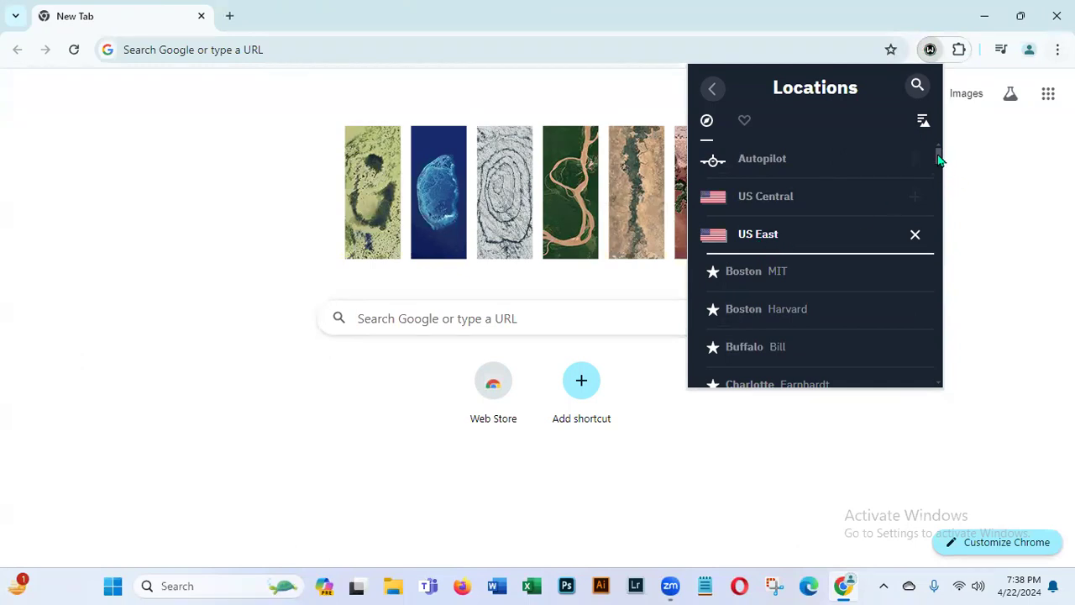
pyautogui.moveTo(939, 160); pyautogui.dragTo(937, 168)
pyautogui.scroll(-3, 933, 164)
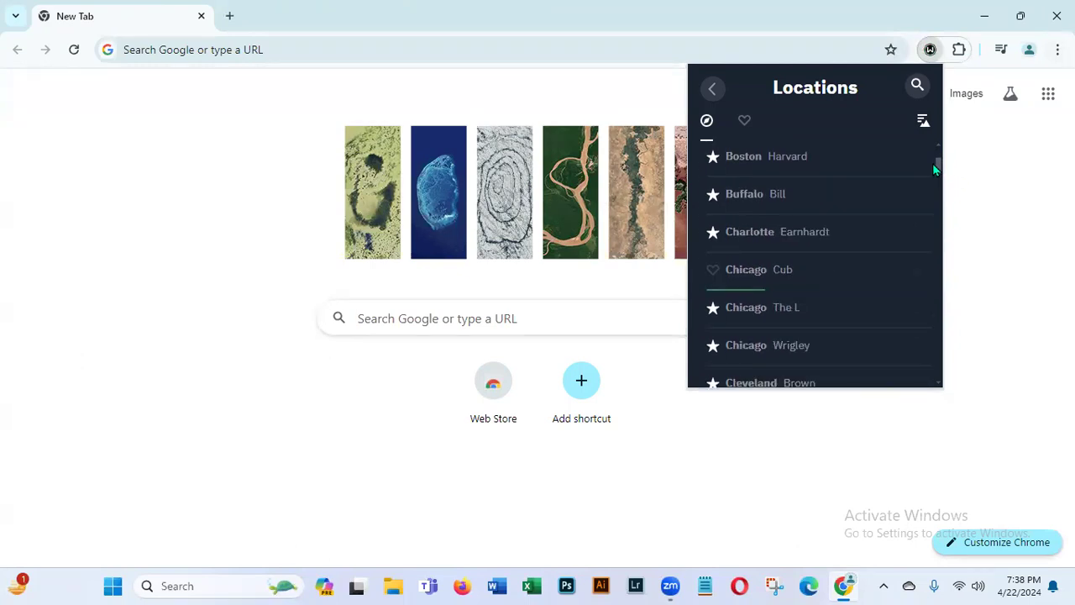
pyautogui.scroll(-3, 928, 172)
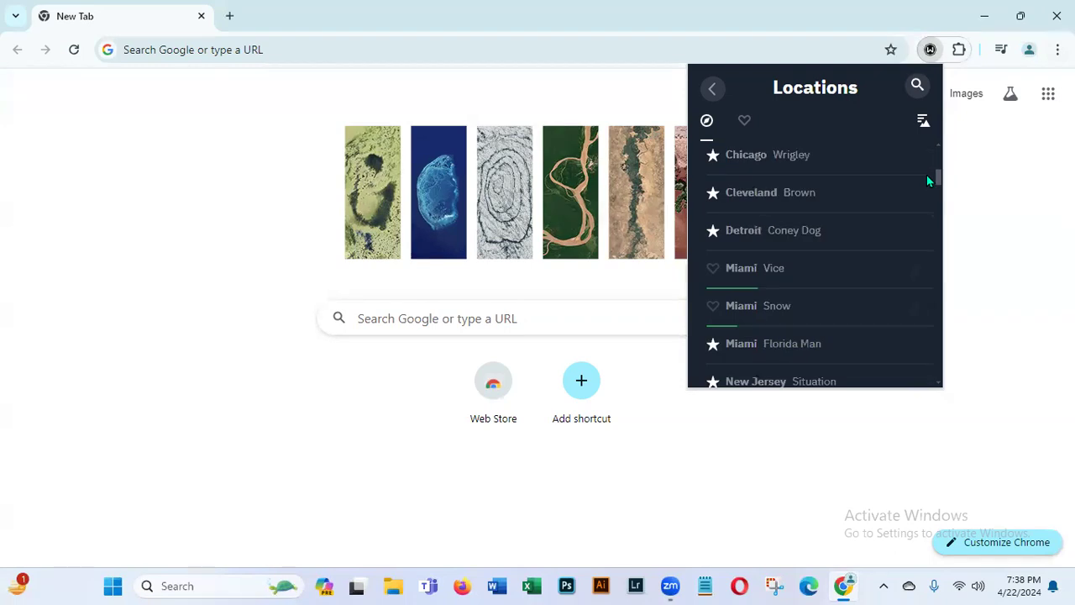
pyautogui.scroll(-3, 926, 180)
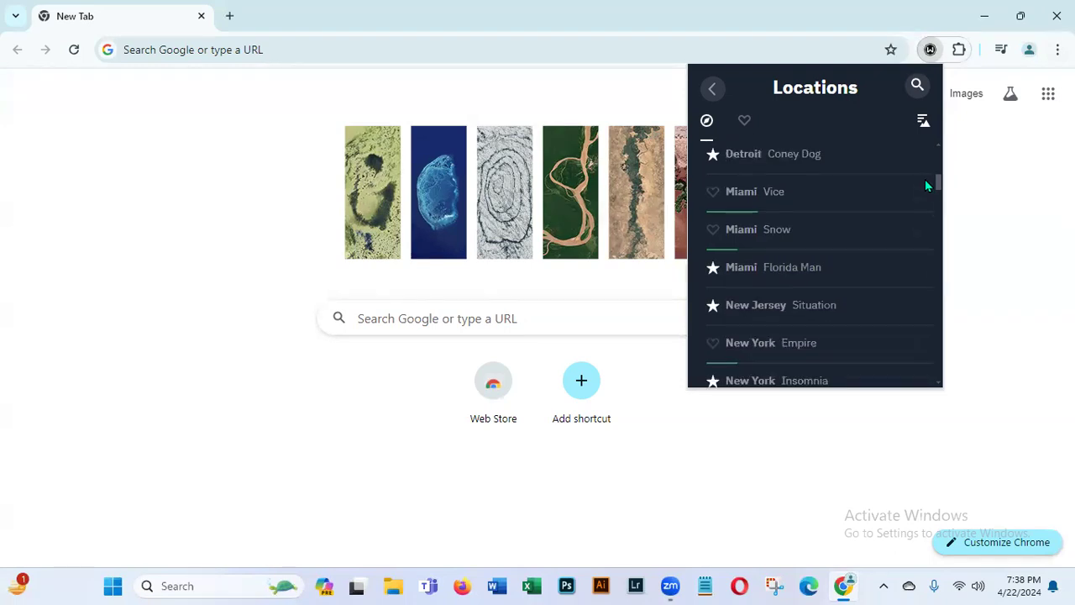
pyautogui.scroll(-5, 921, 192)
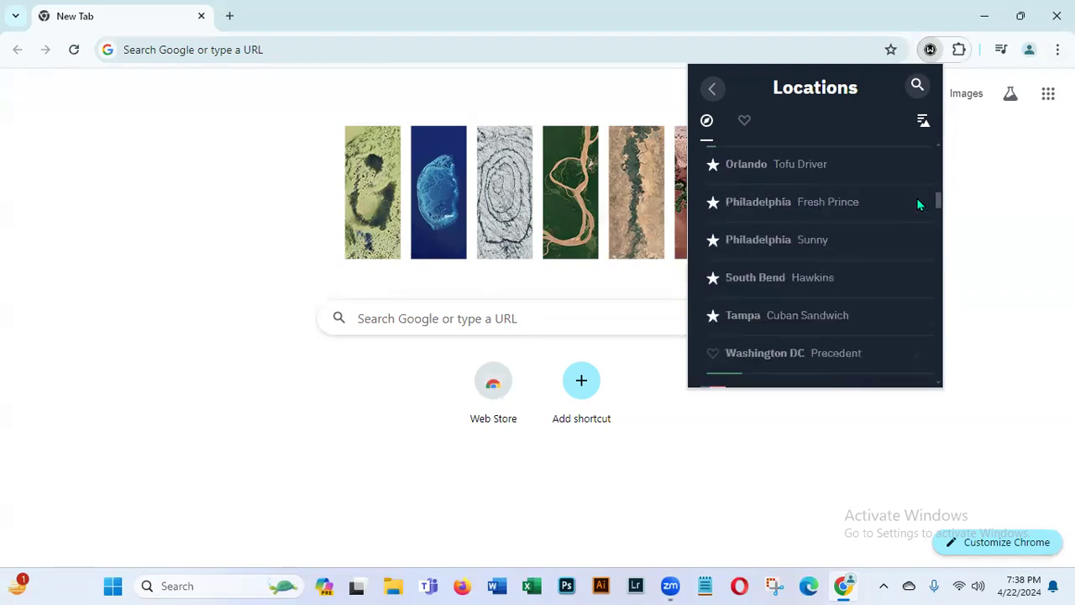
pyautogui.scroll(-1, 918, 204)
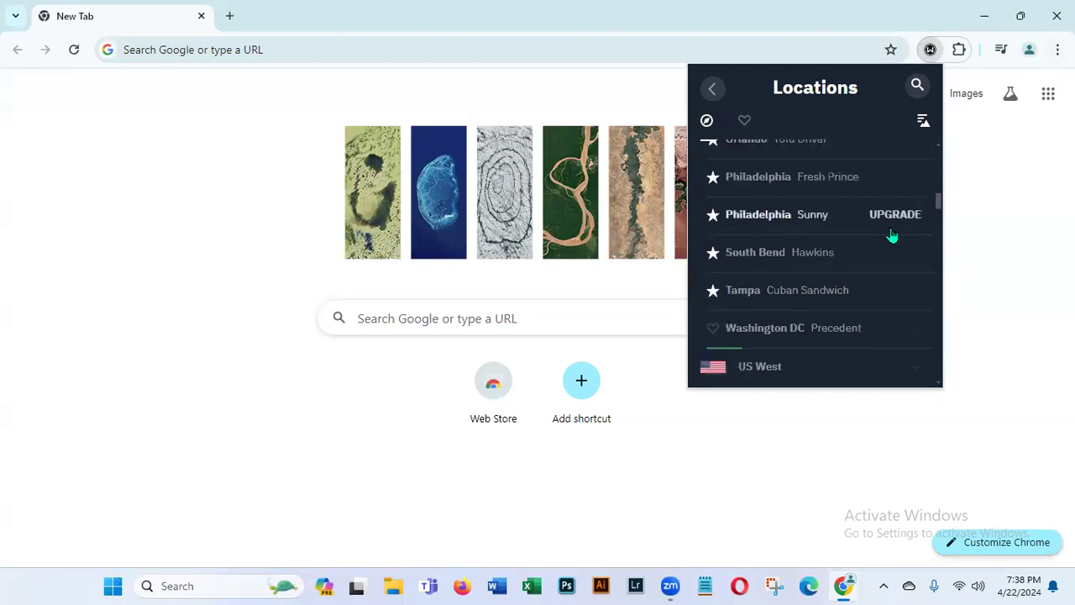
pyautogui.click(759, 329)
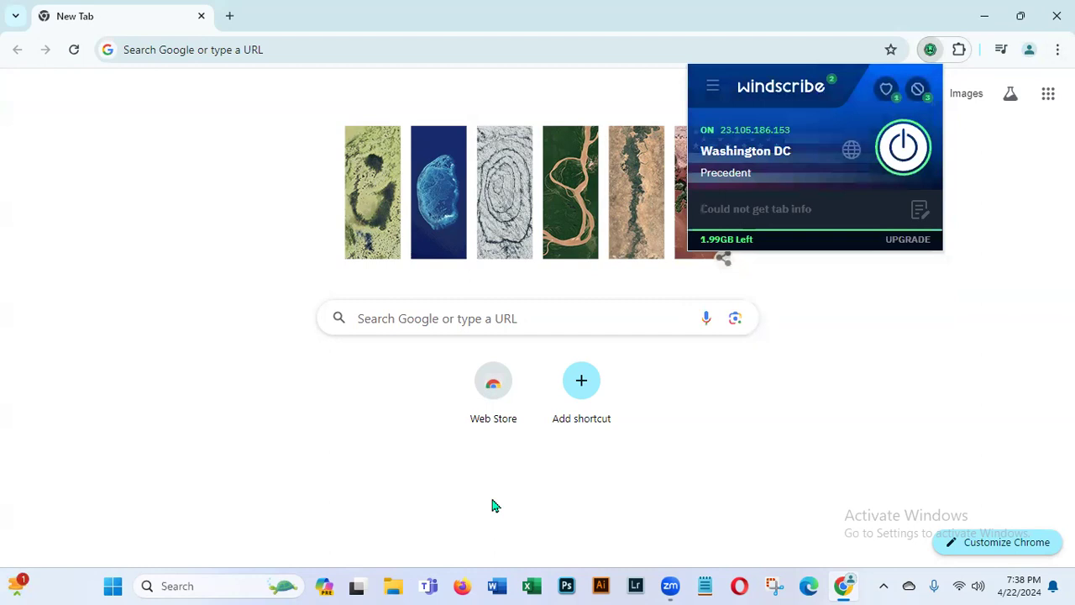
pyautogui.click(840, 344)
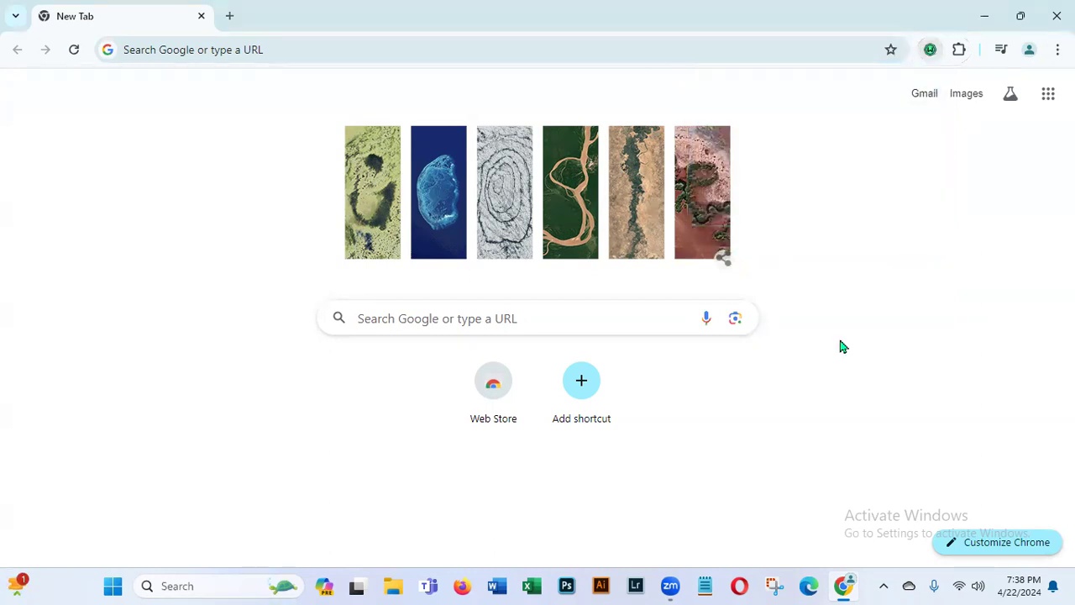
# - Search for 'Pinterest' from the Chrome address bar
pyautogui.click(248, 49)
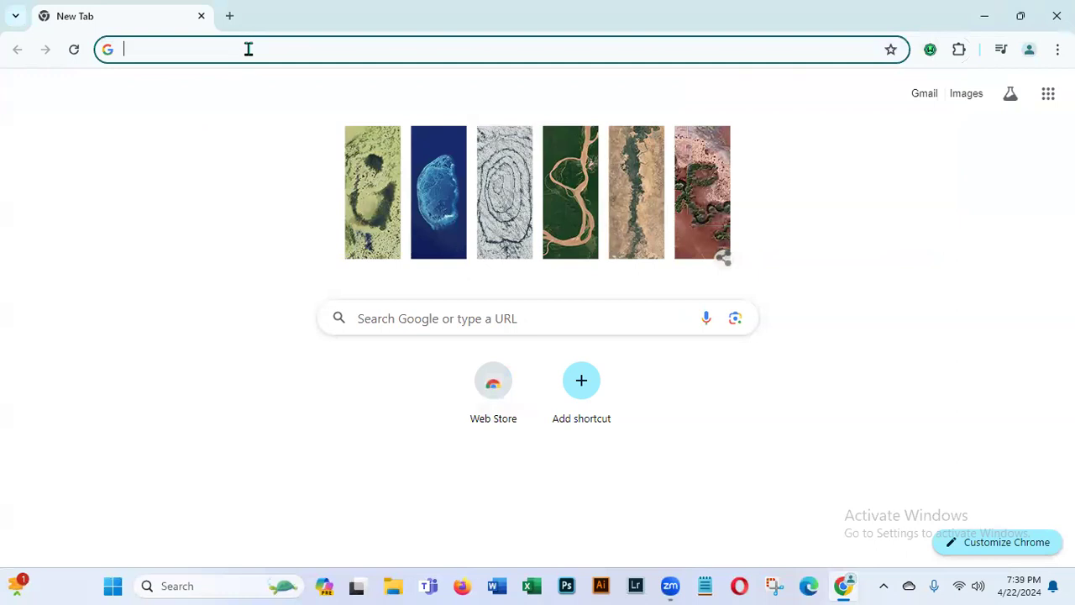
pyautogui.write('Pi')
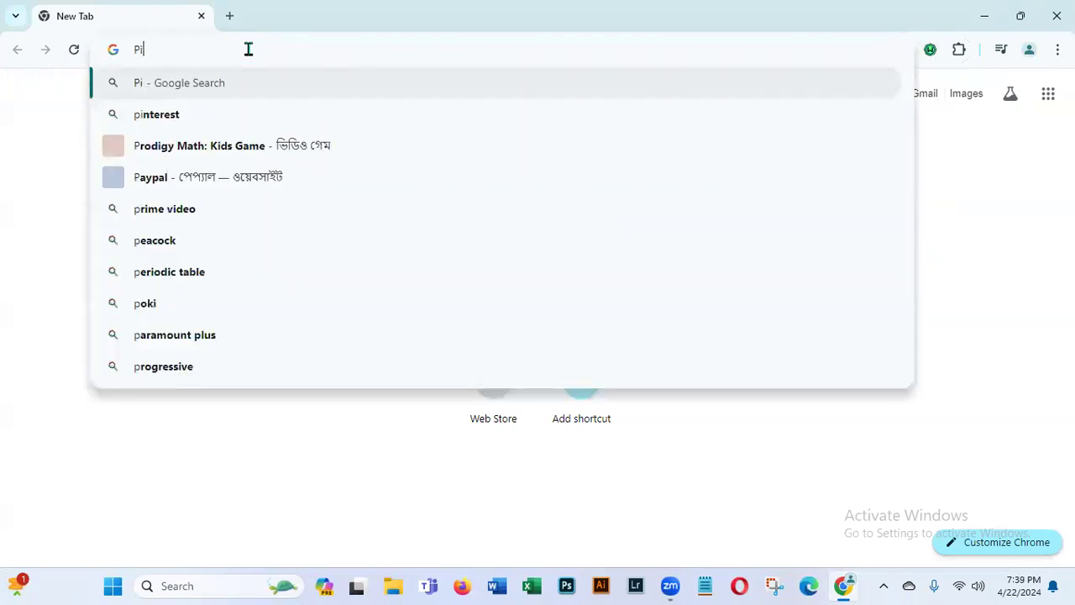
pyautogui.write('nterest')
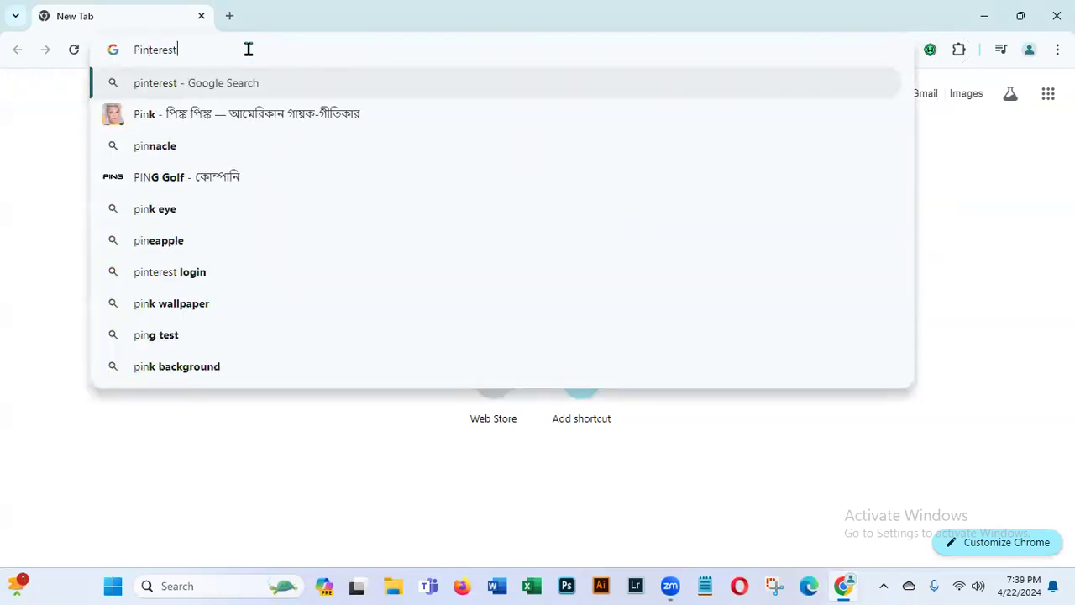
pyautogui.press('Return')
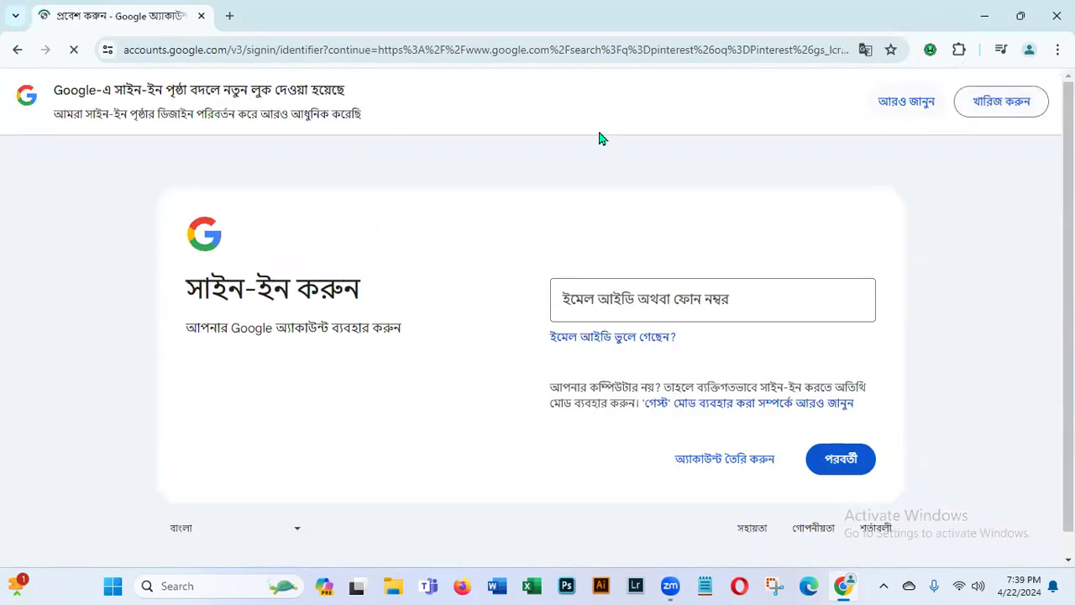
# - Close the Google sign-in tab and switch the Windscribe VPN off
pyautogui.click(229, 17)
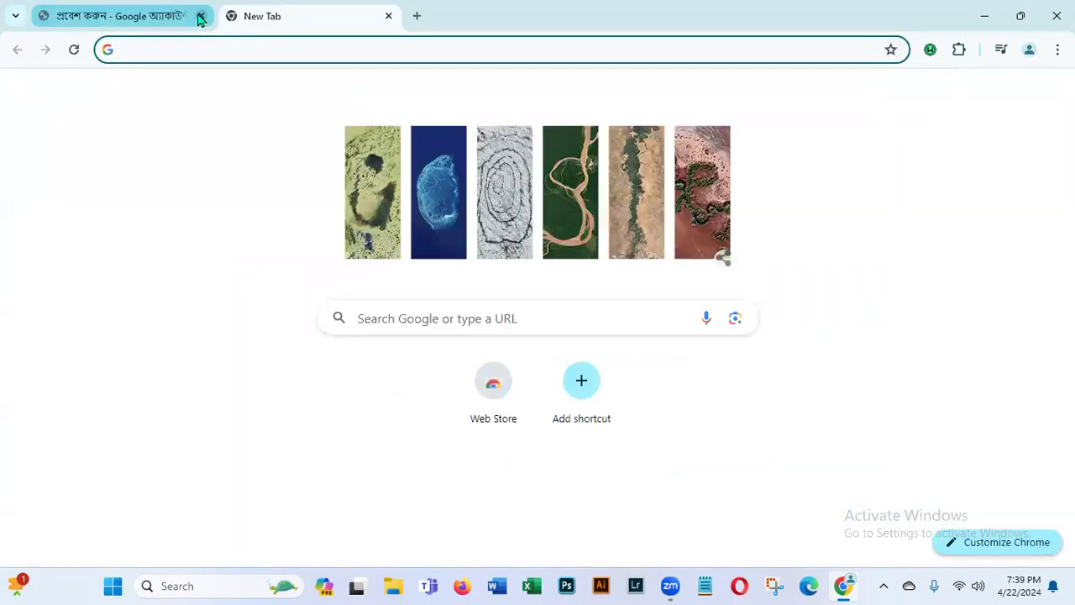
pyautogui.click(201, 16)
pyautogui.click(931, 49)
pyautogui.click(906, 126)
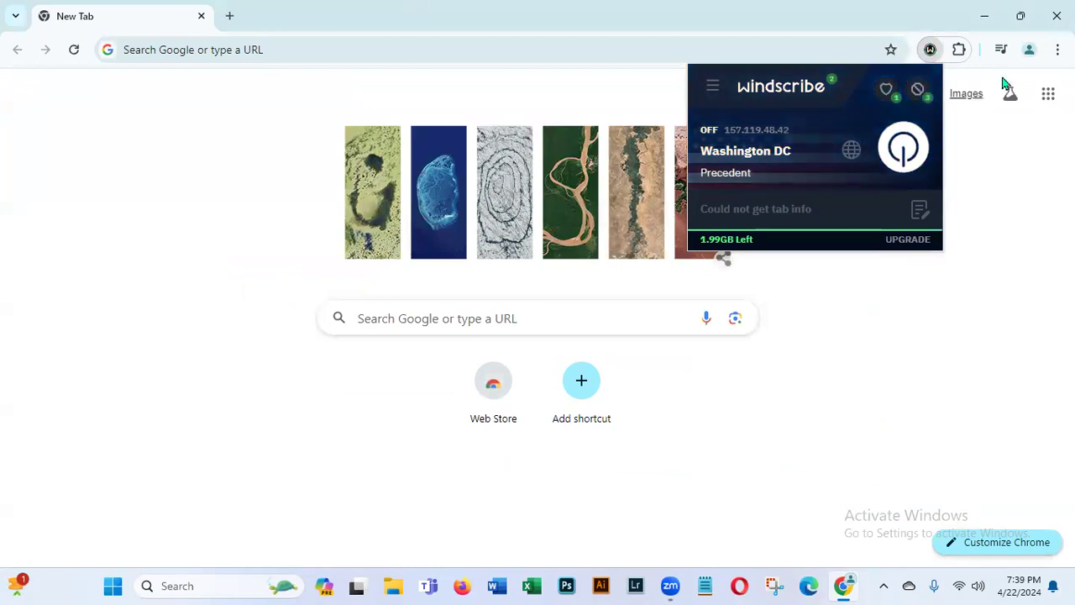
# - Open and close the 2009 profile's window, then choose Add in the profile menu
pyautogui.click(1029, 51)
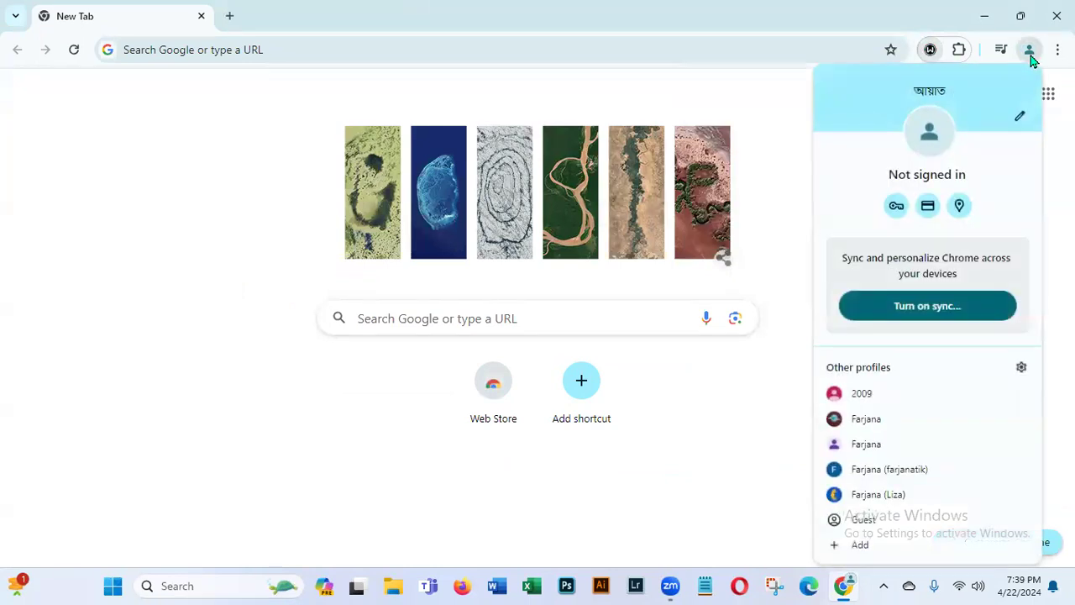
pyautogui.click(881, 394)
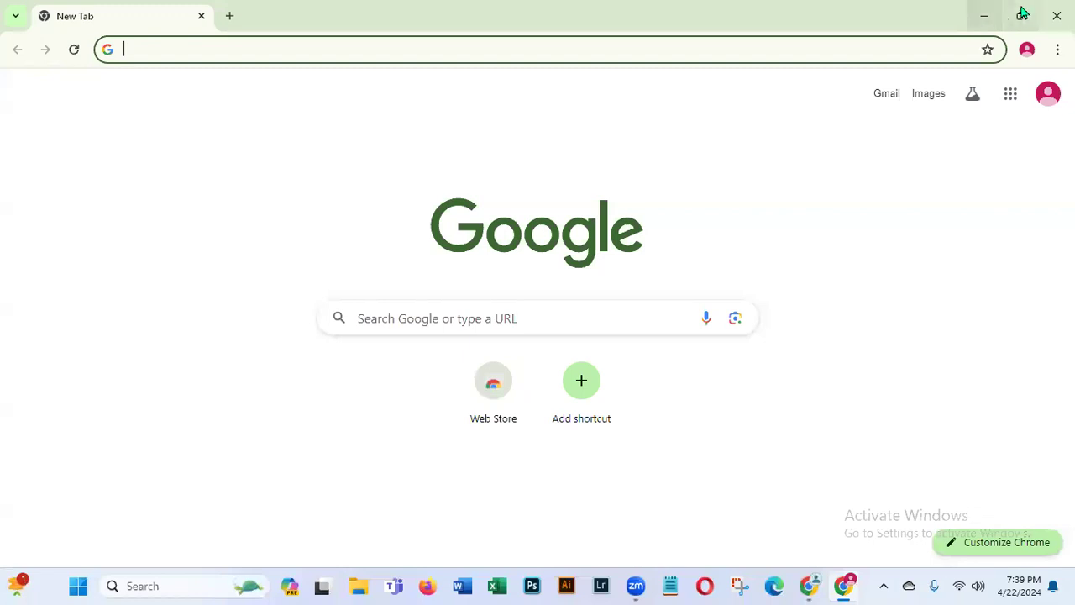
pyautogui.click(1057, 15)
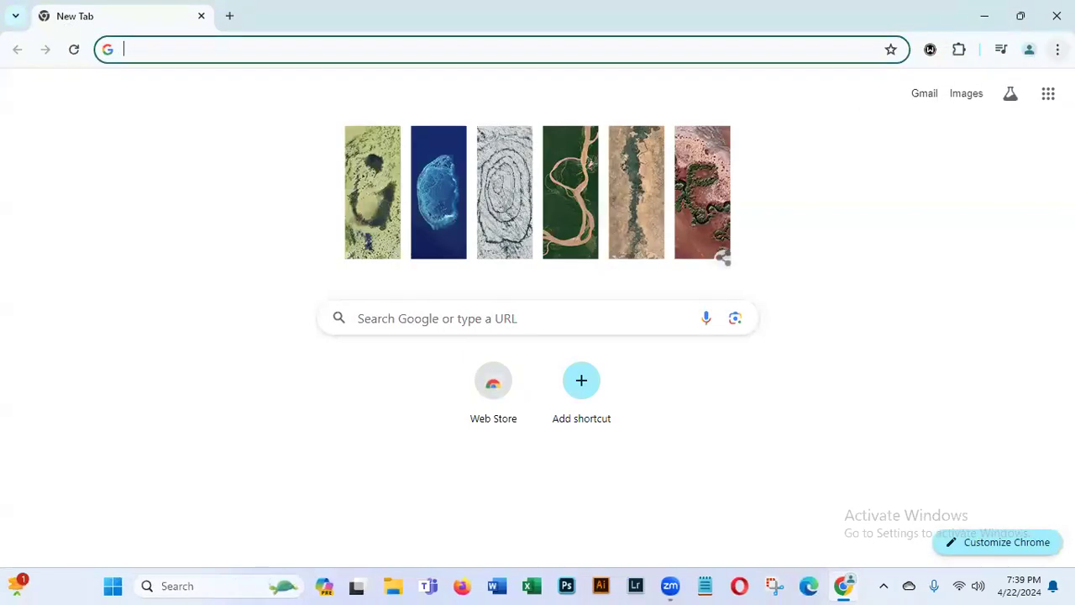
pyautogui.click(1031, 50)
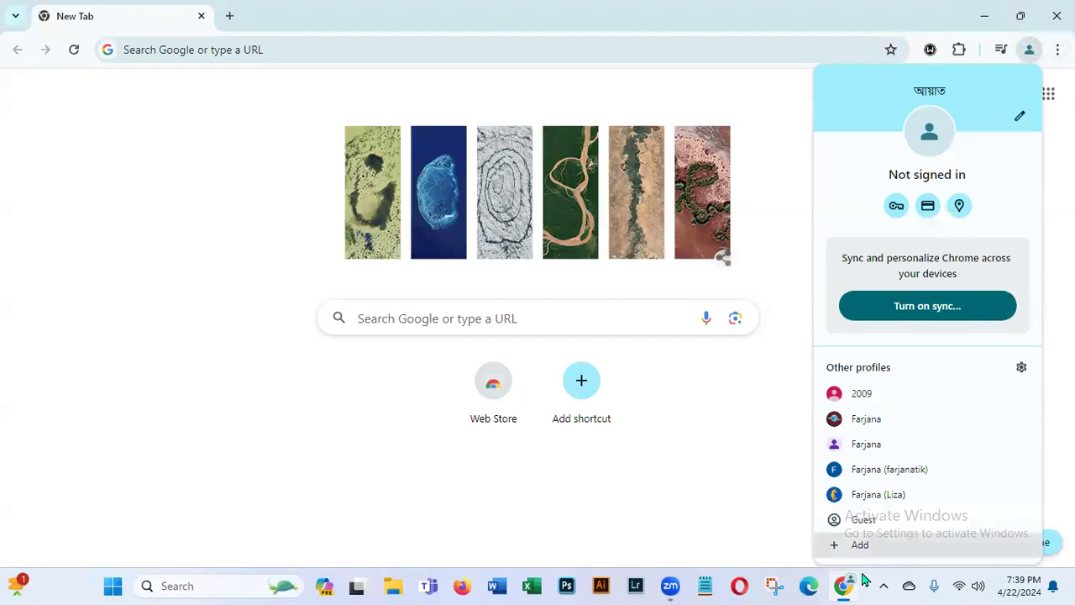
pyautogui.click(860, 545)
# - Enter the account's e-mail address at Google sign-in for the new profile and submit it
pyautogui.click(537, 435)
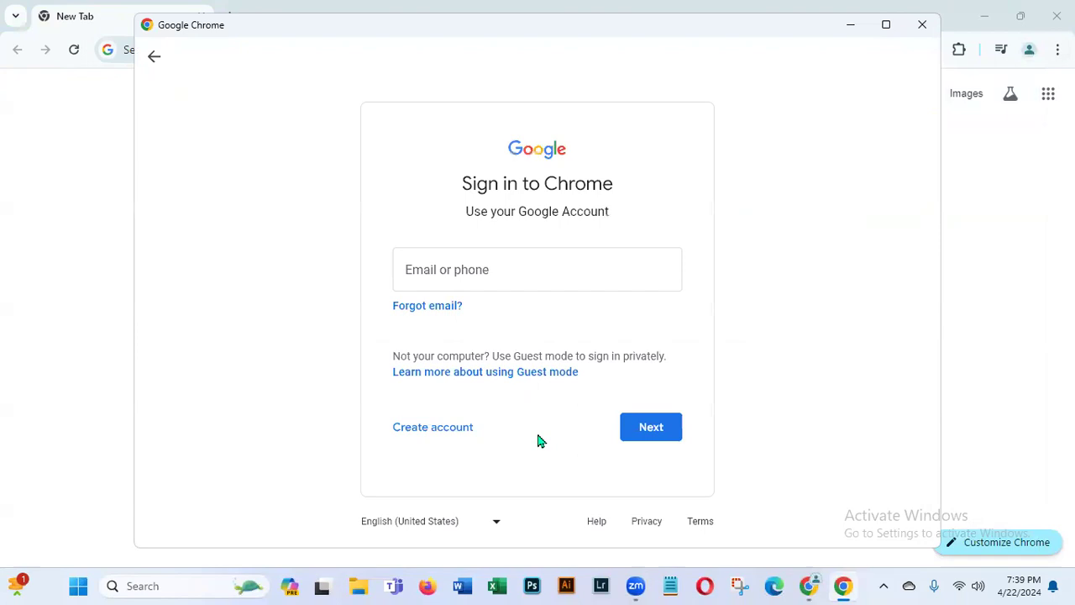
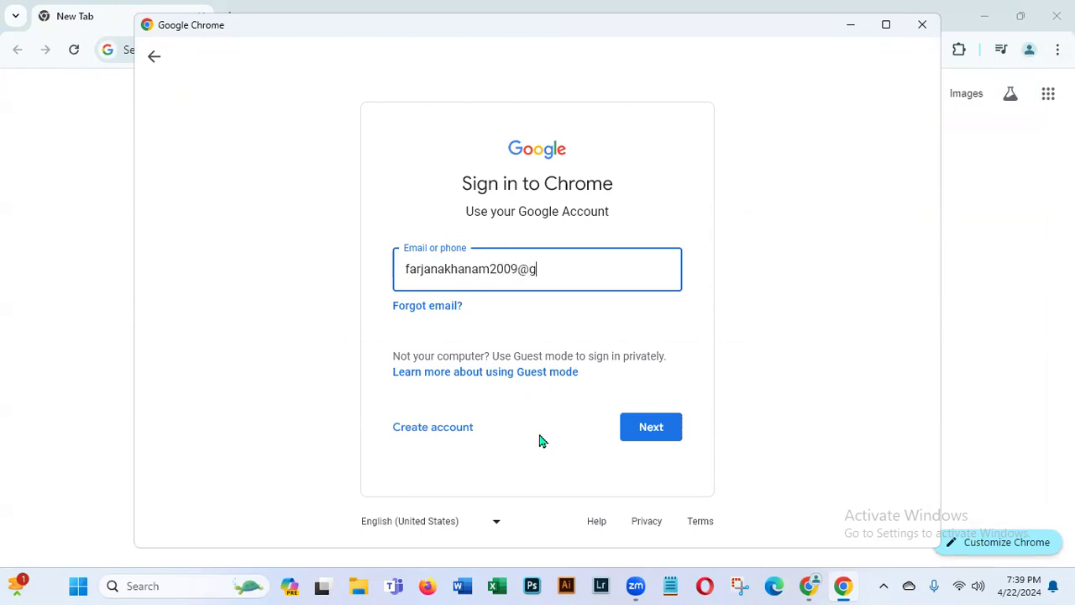
pyautogui.click(639, 432)
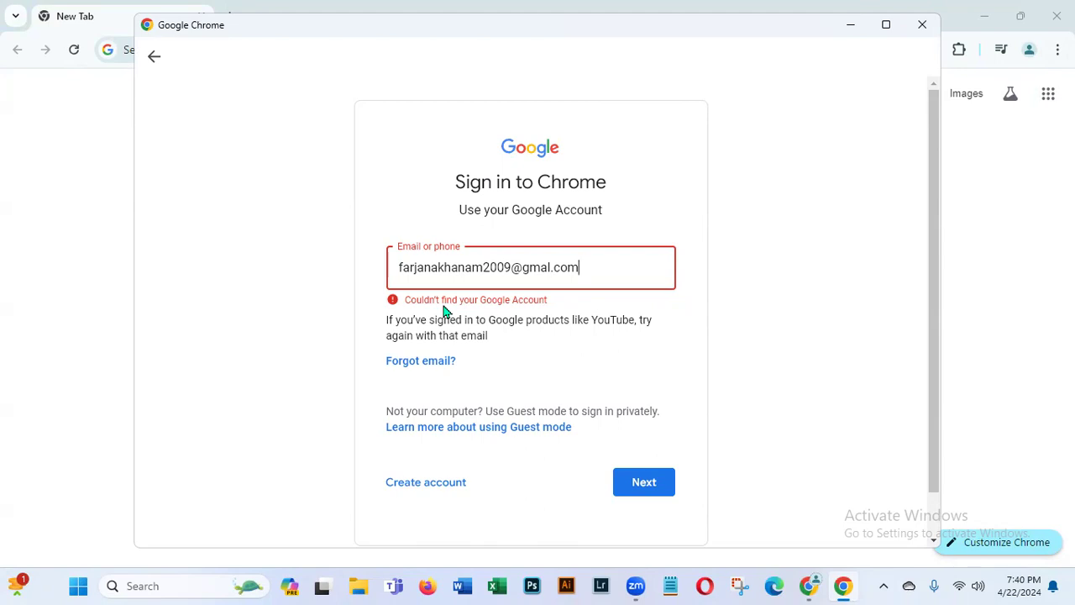
# - Fix the e-mail username, resubmit it twice, then close the sign-in window
pyautogui.moveTo(597, 267); pyautogui.dragTo(439, 270)
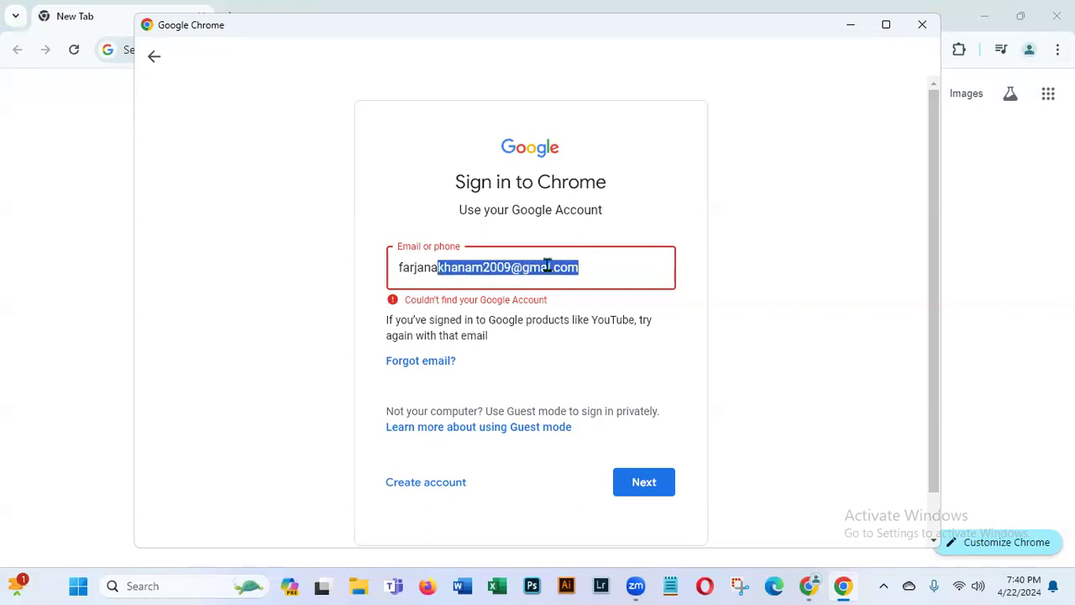
pyautogui.click(593, 268)
pyautogui.moveTo(511, 267); pyautogui.dragTo(437, 268)
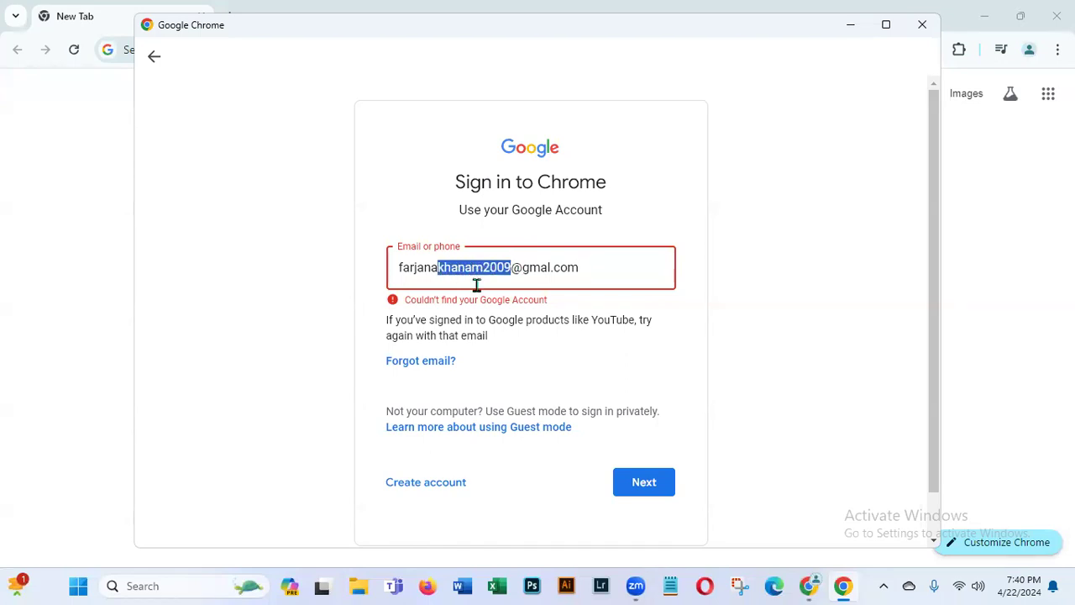
pyautogui.press('BackSpace')
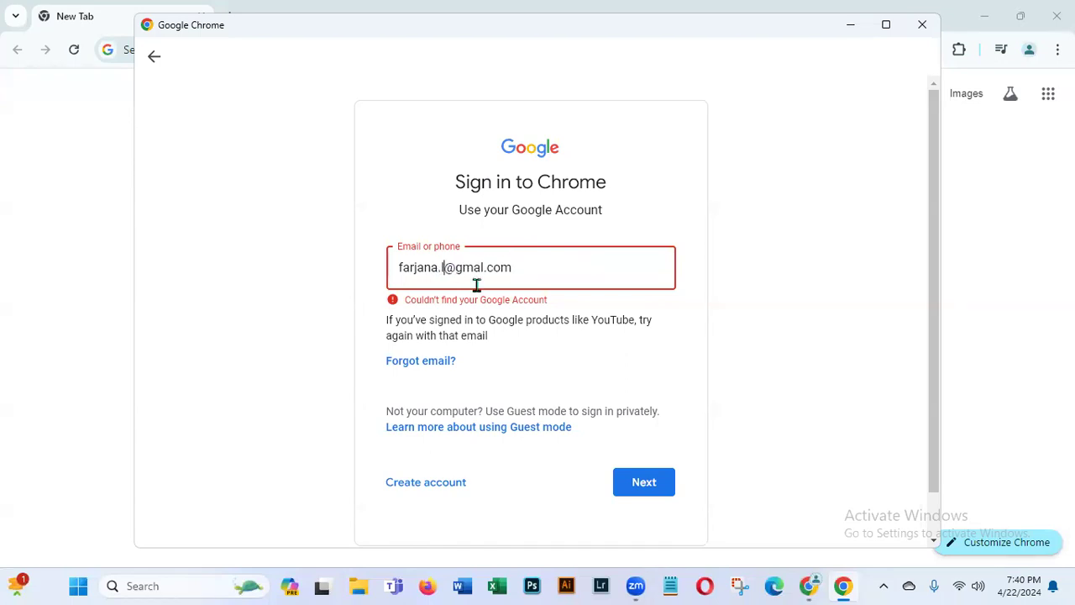
pyautogui.click(636, 485)
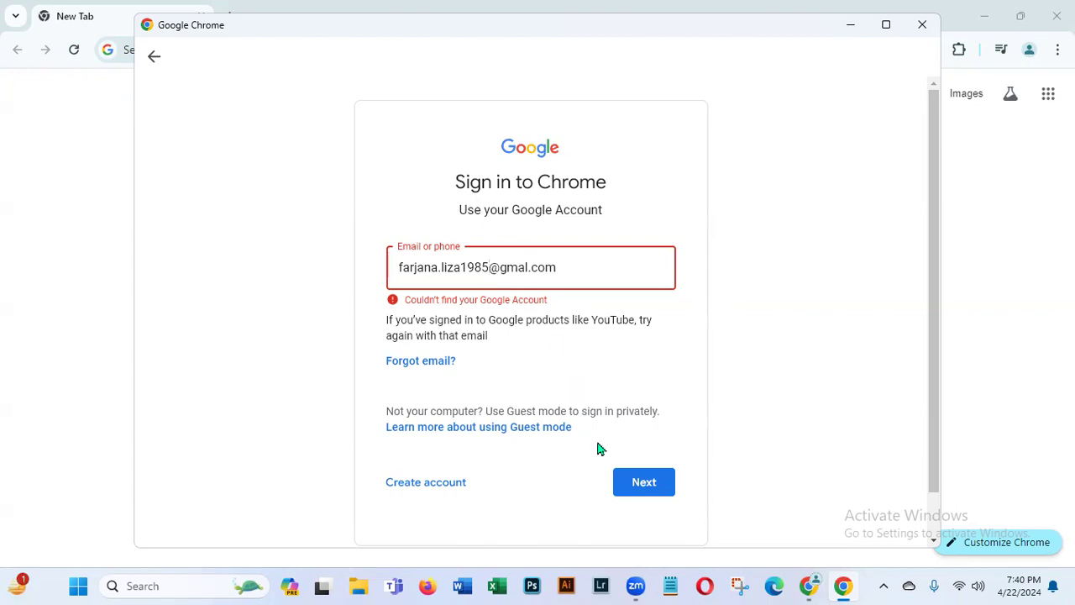
pyautogui.click(629, 483)
pyautogui.click(923, 27)
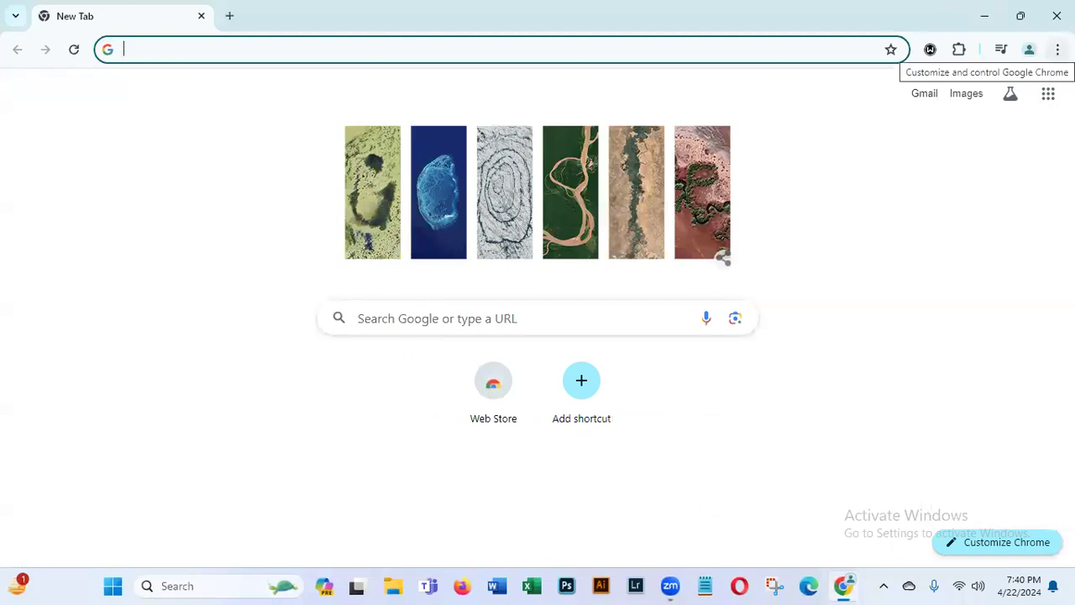
pyautogui.click(209, 58)
pyautogui.write('p')
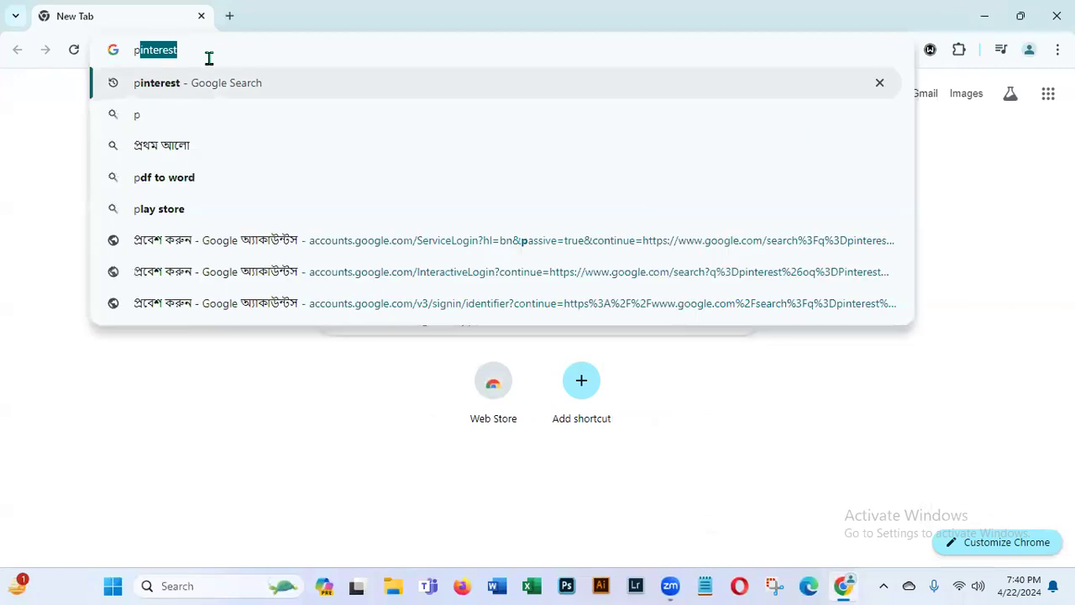
pyautogui.write('interest')
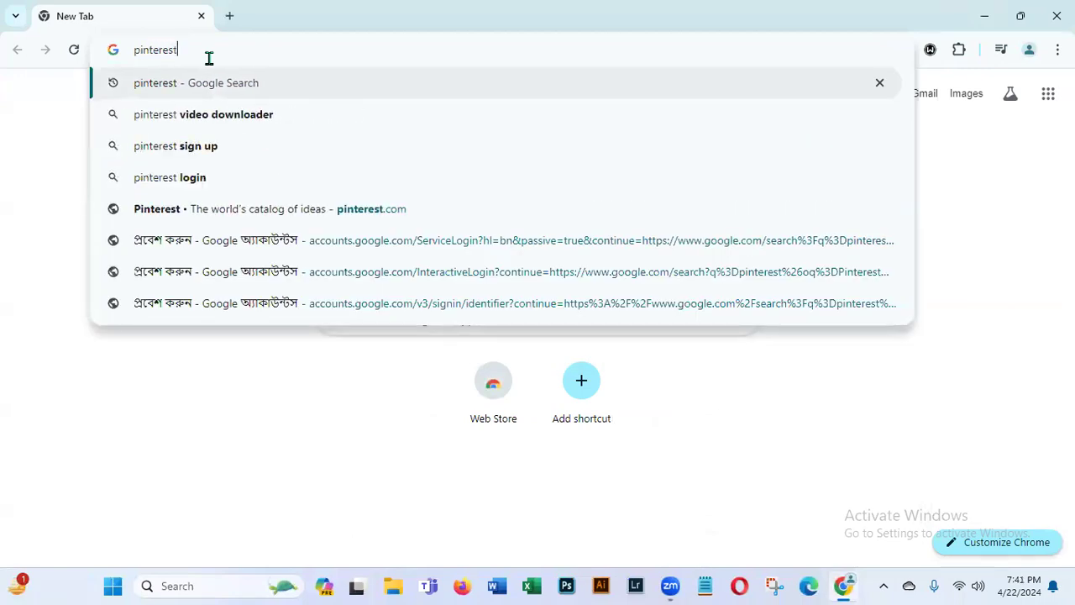
pyautogui.press('Return')
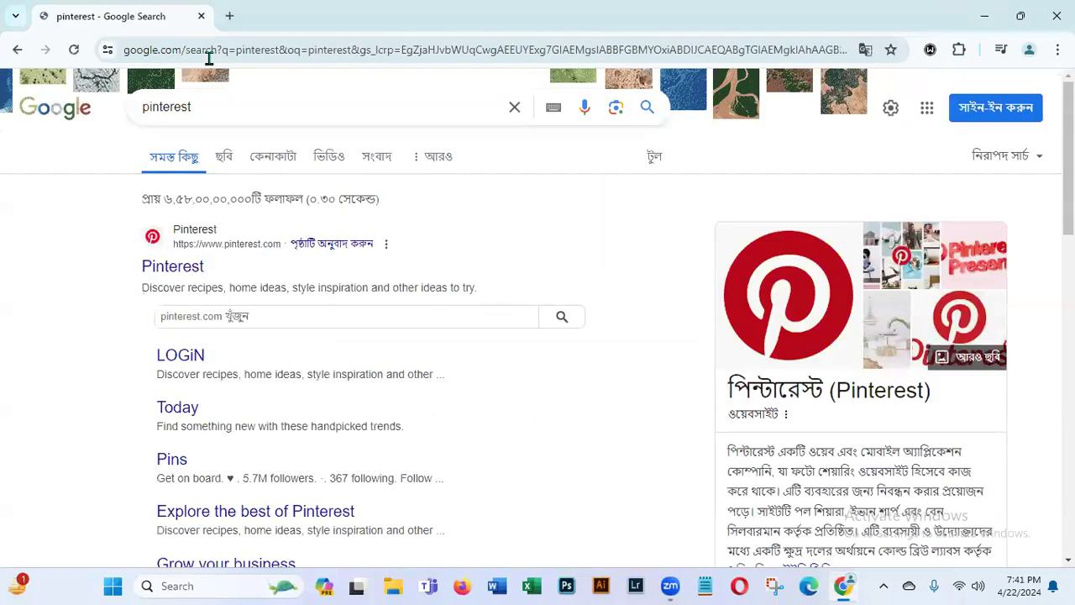
pyautogui.click(174, 268)
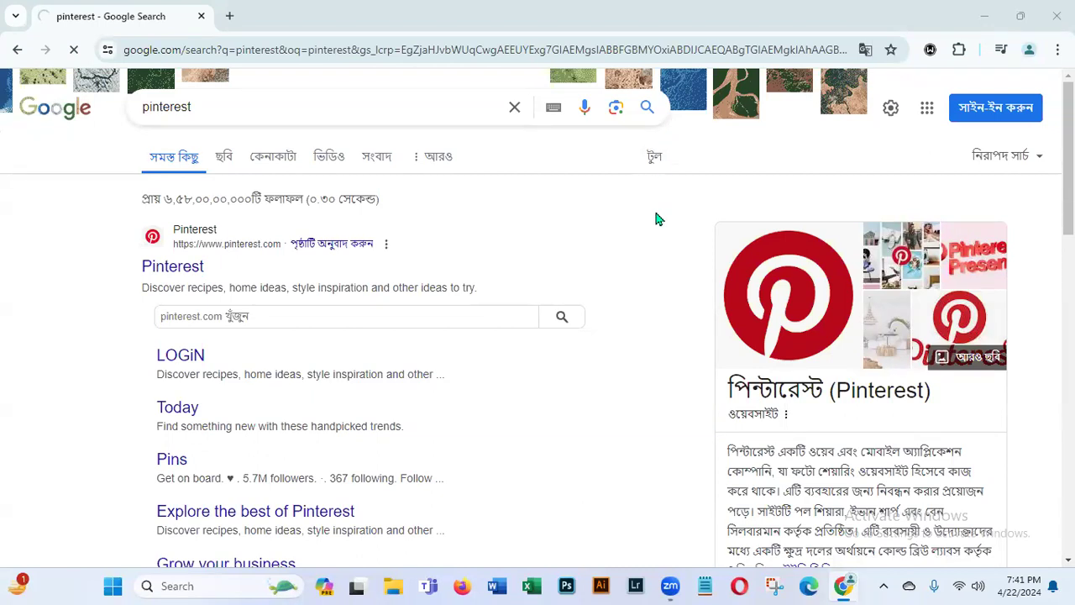
pyautogui.click(230, 16)
pyautogui.click(201, 16)
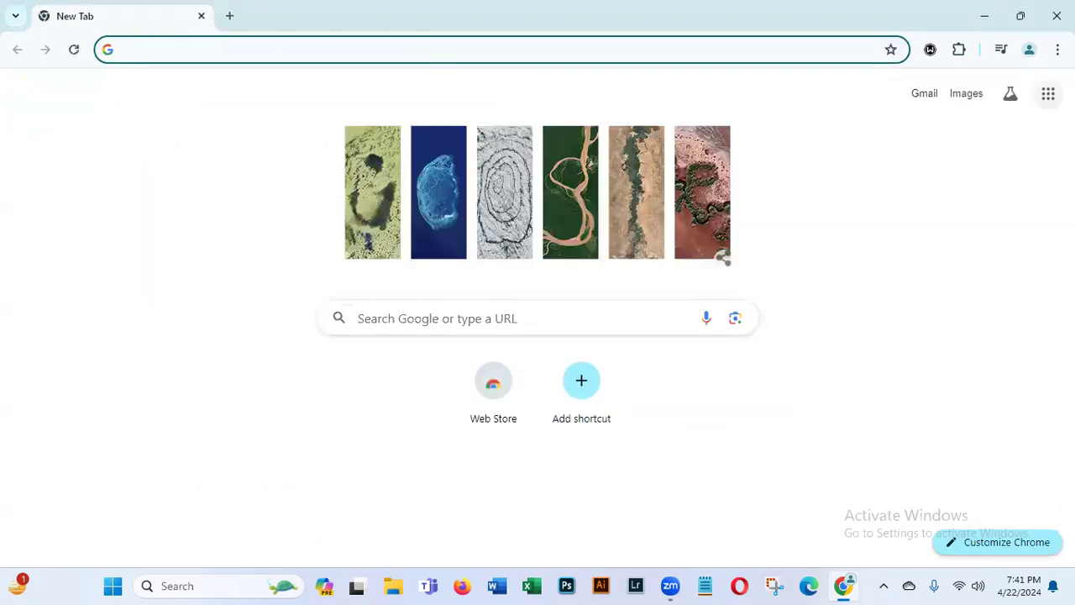
# - Add another Chrome profile, enter the corrected Gmail address at Google sign-in, and submit it
pyautogui.click(1029, 50)
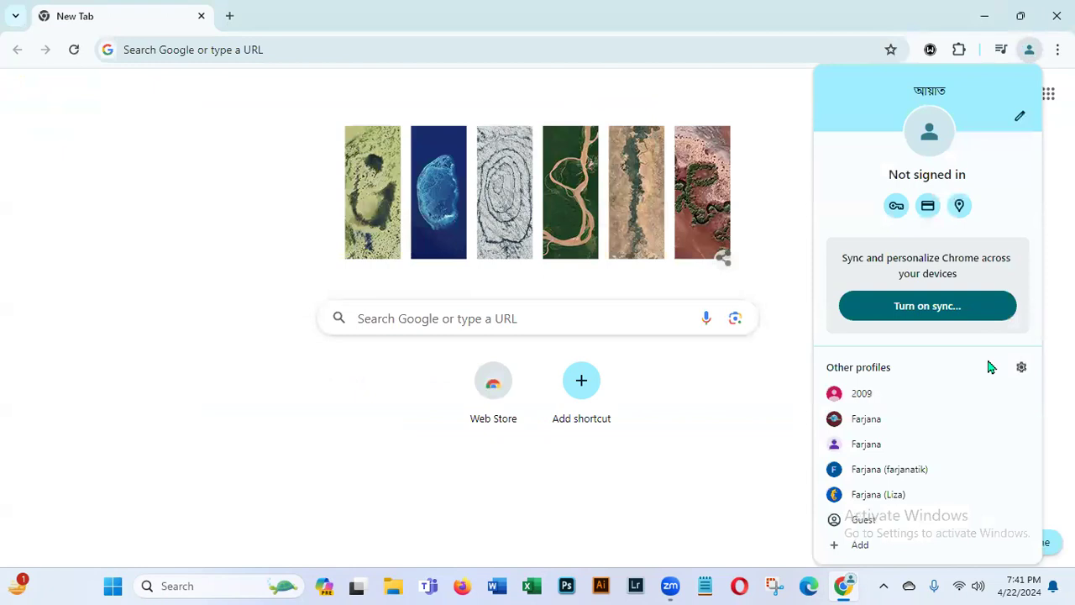
pyautogui.click(859, 545)
pyautogui.click(545, 432)
pyautogui.click(478, 267)
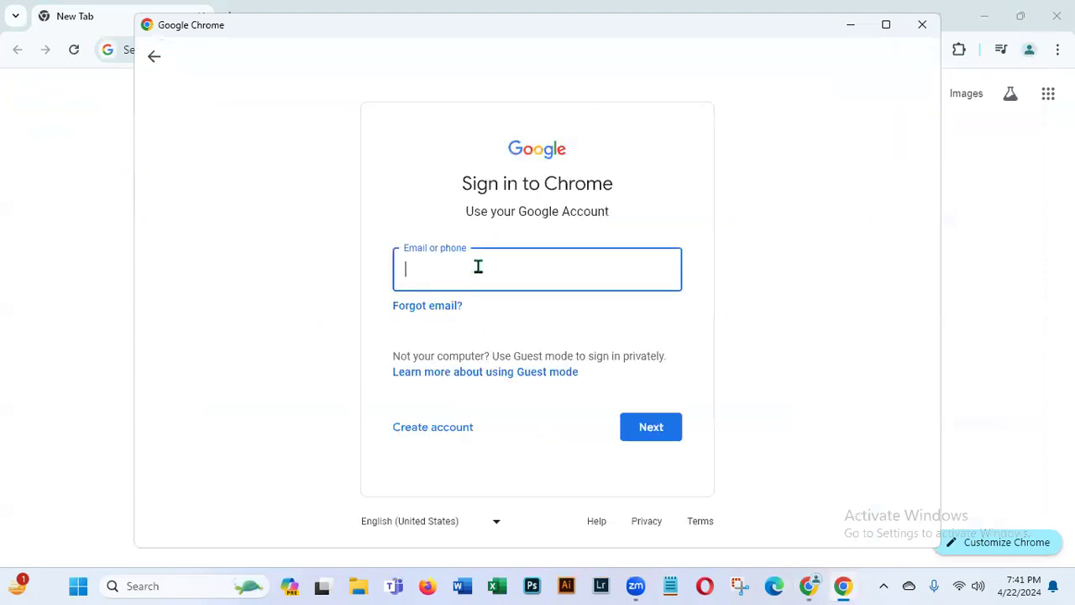
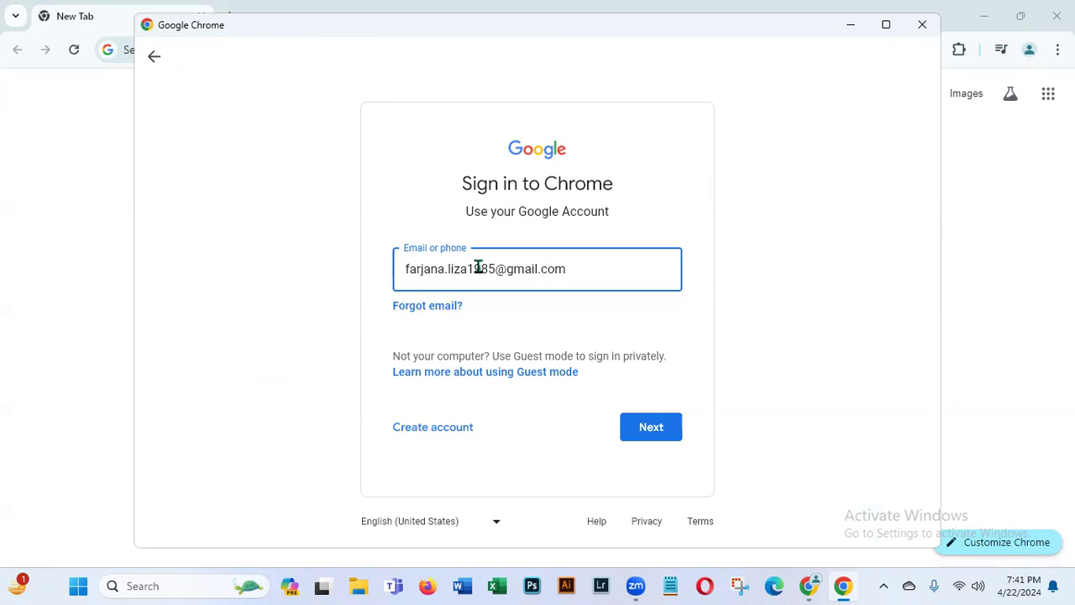
pyautogui.click(640, 428)
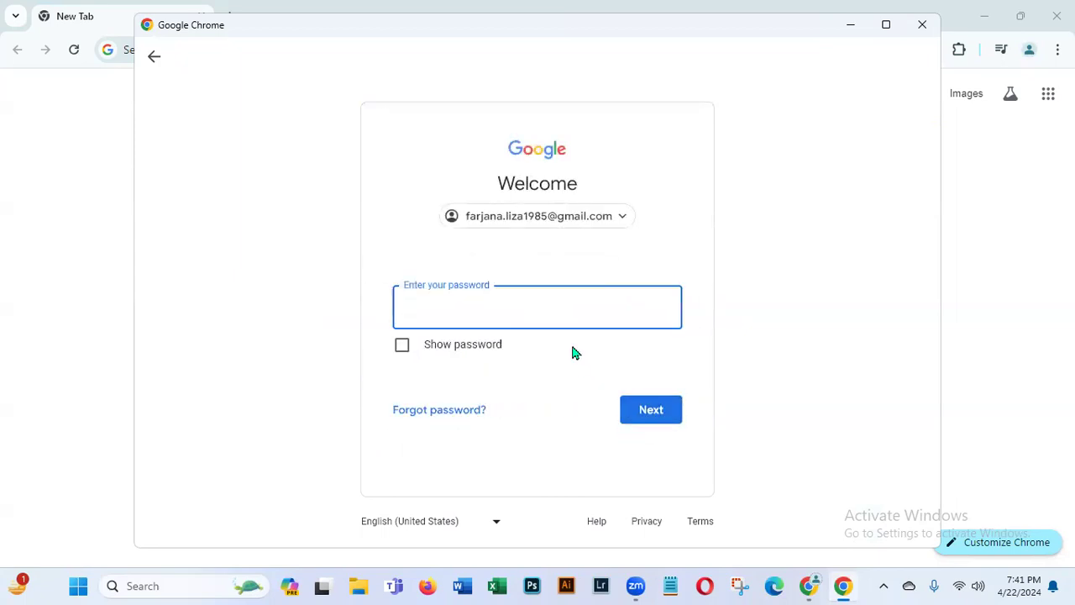
# - Type the account password, correcting a typo, and submit it
pyautogui.write('••••••')
pyautogui.press('BackSpace')
pyautogui.press('BackSpace')
pyautogui.press('BackSpace')
pyautogui.press('BackSpace')
pyautogui.press('BackSpace')
pyautogui.press('BackSpace')
pyautogui.write('•••••')
pyautogui.write('••••••••')
pyautogui.click(652, 409)
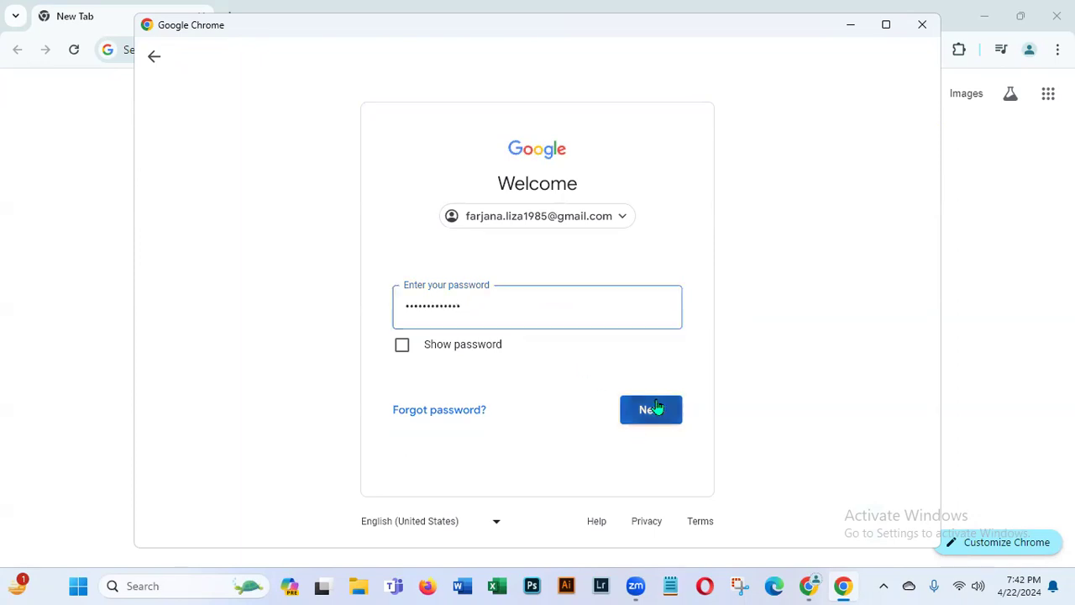
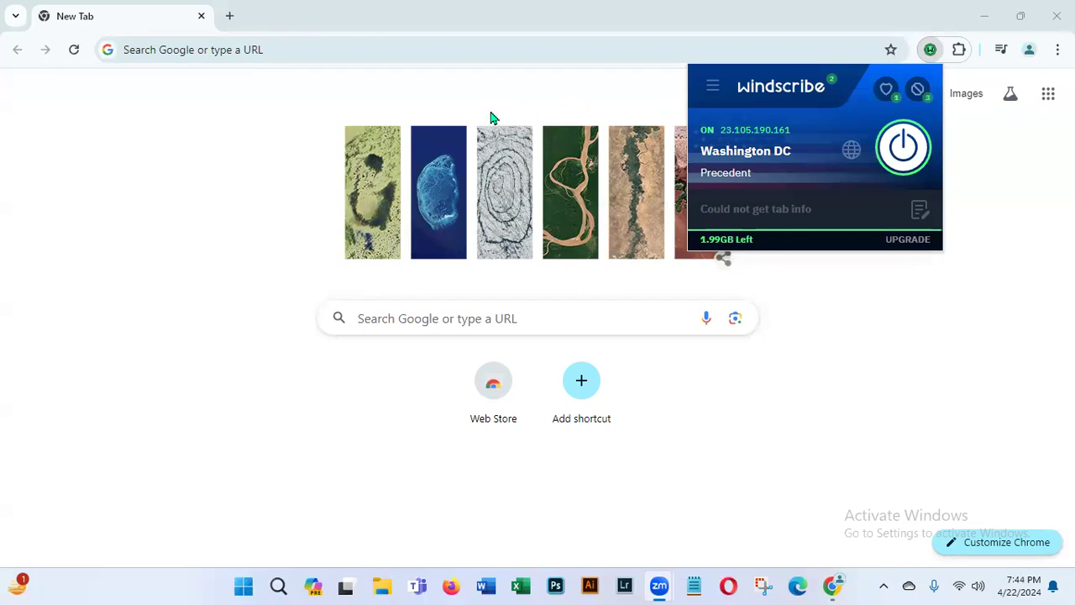
# - Open pinterest.com in Chrome through the 'pinterest' search suggestion
pyautogui.click(188, 51)
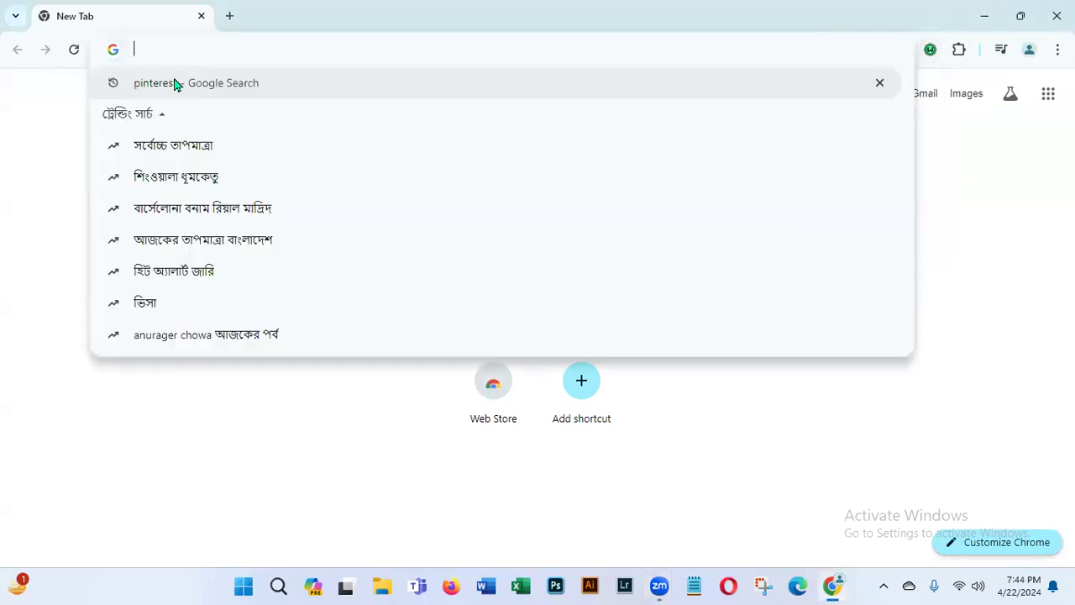
pyautogui.click(174, 83)
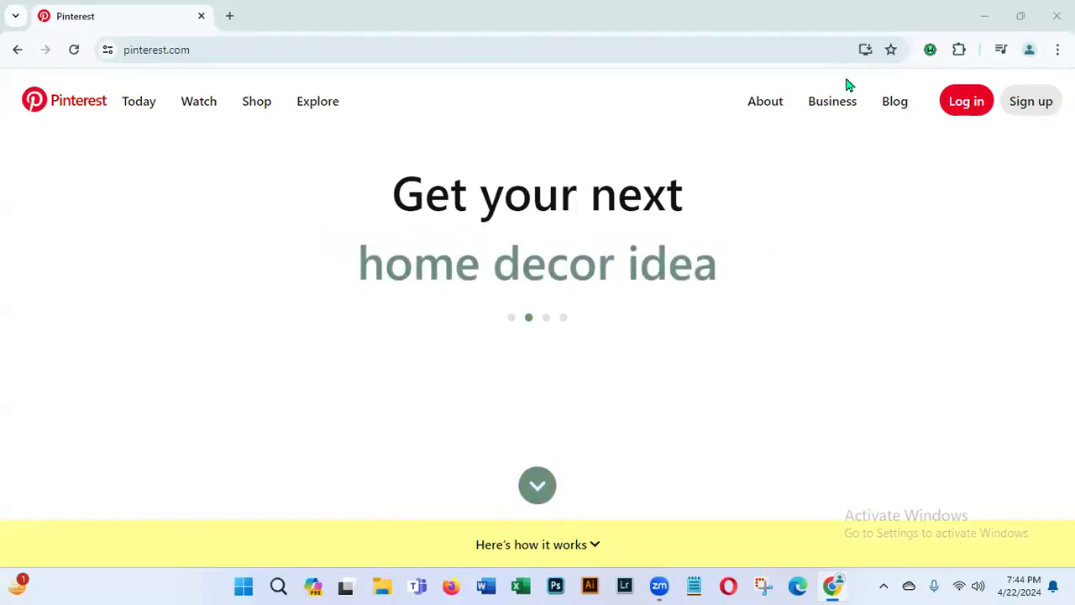
# - Sign up for Pinterest with the pasted e-mail address, an account password and a birthdate
pyautogui.click(1039, 102)
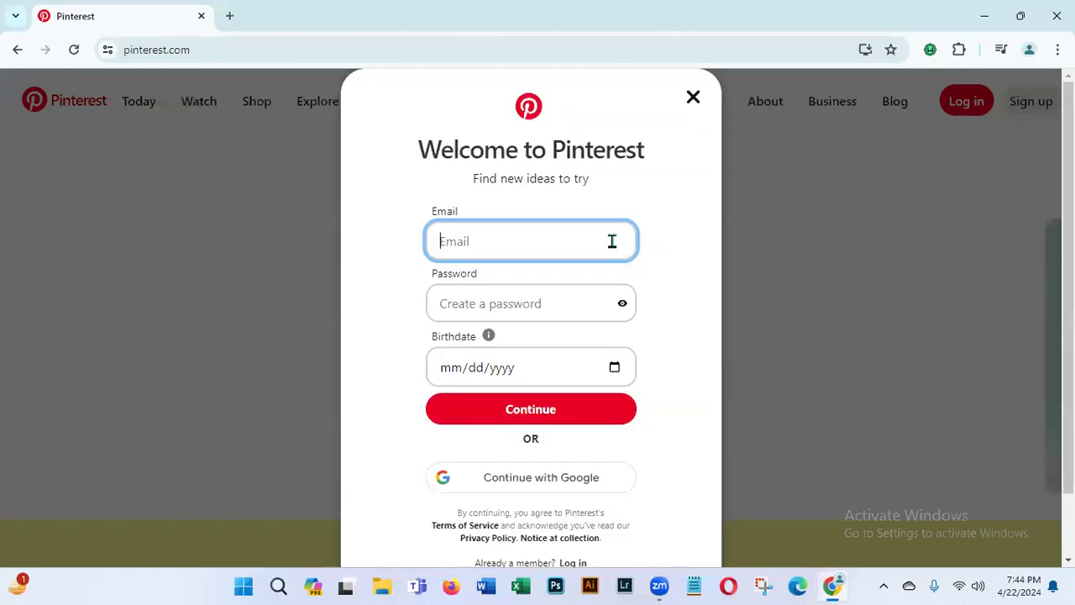
pyautogui.hotkey('ctrl', 'v')
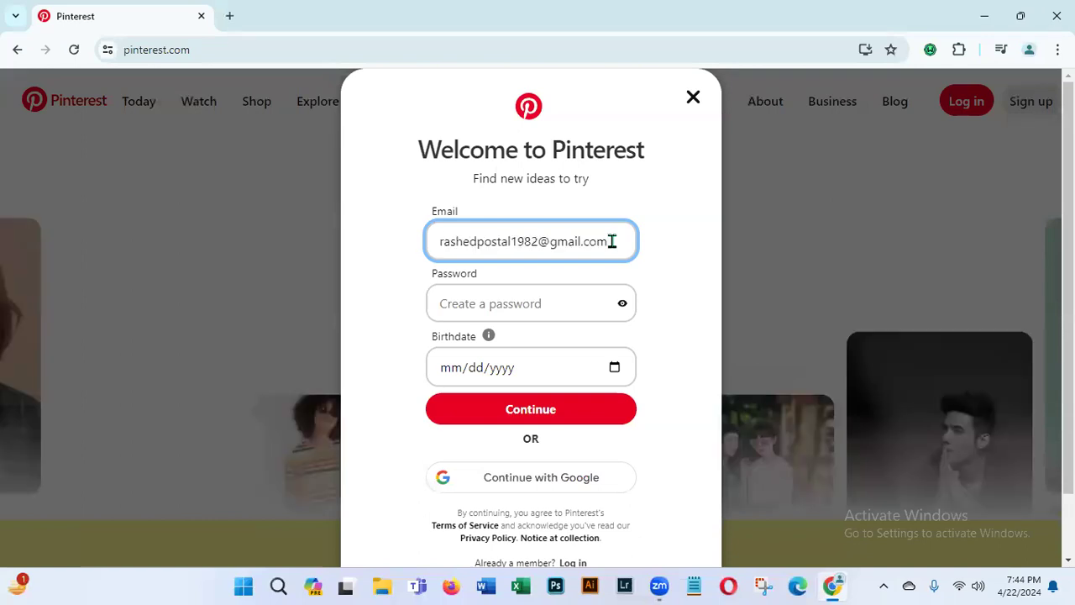
pyautogui.click(531, 303)
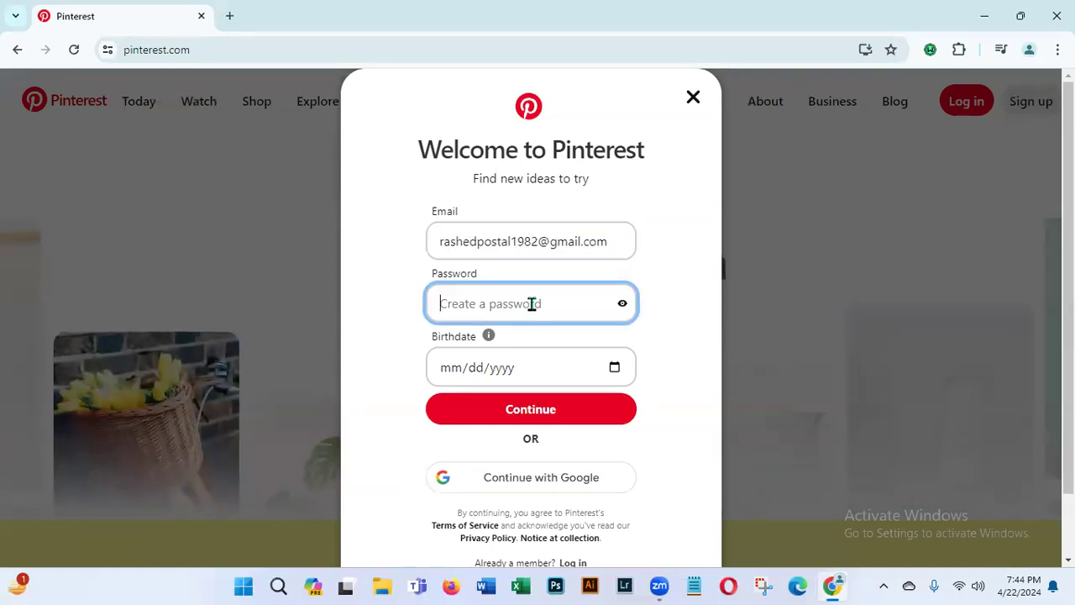
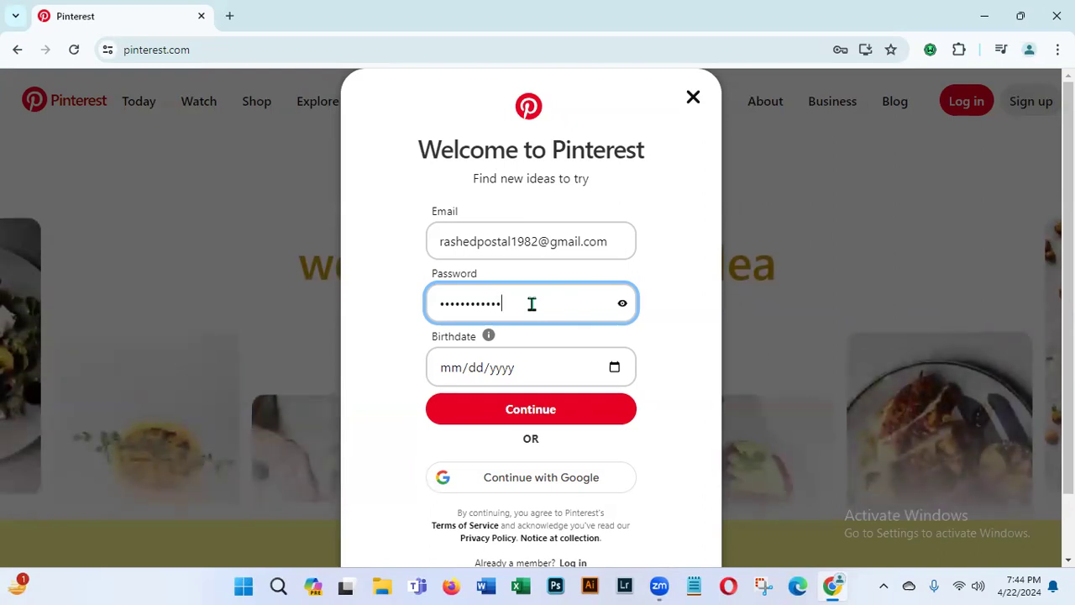
pyautogui.click(448, 374)
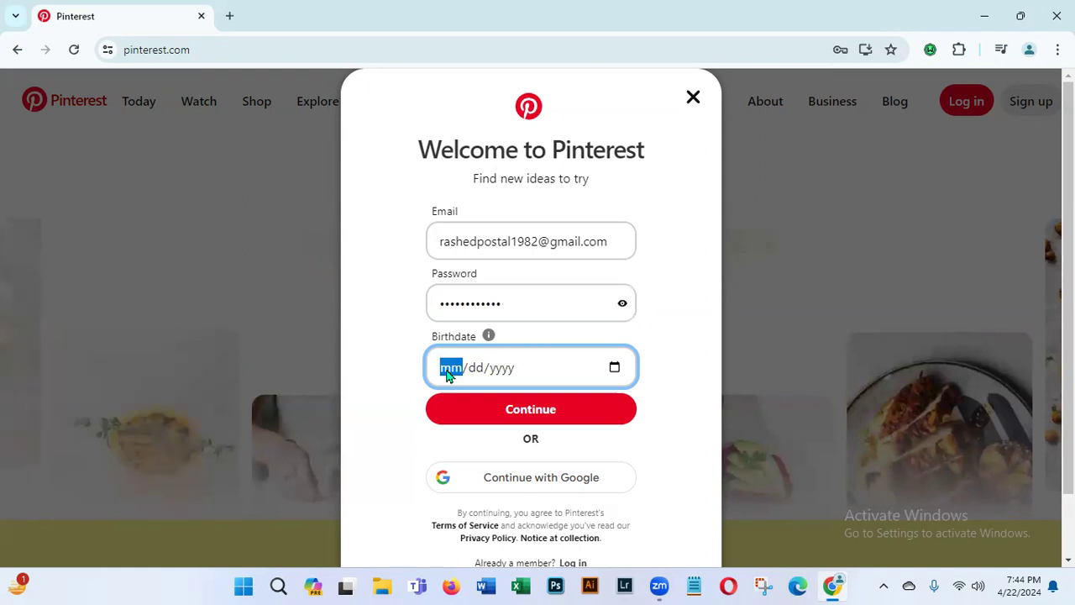
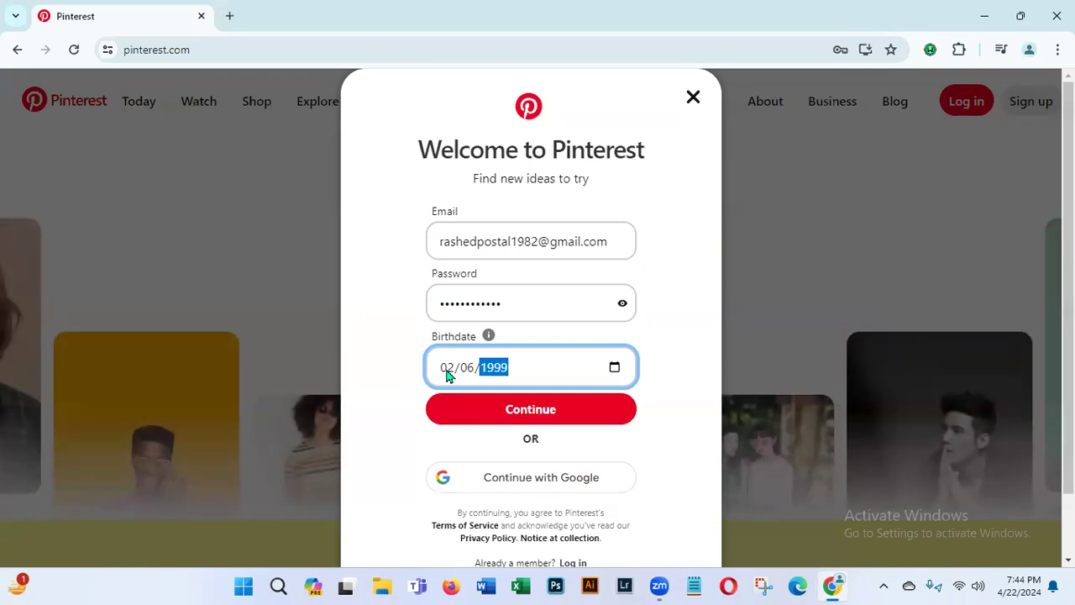
pyautogui.click(518, 411)
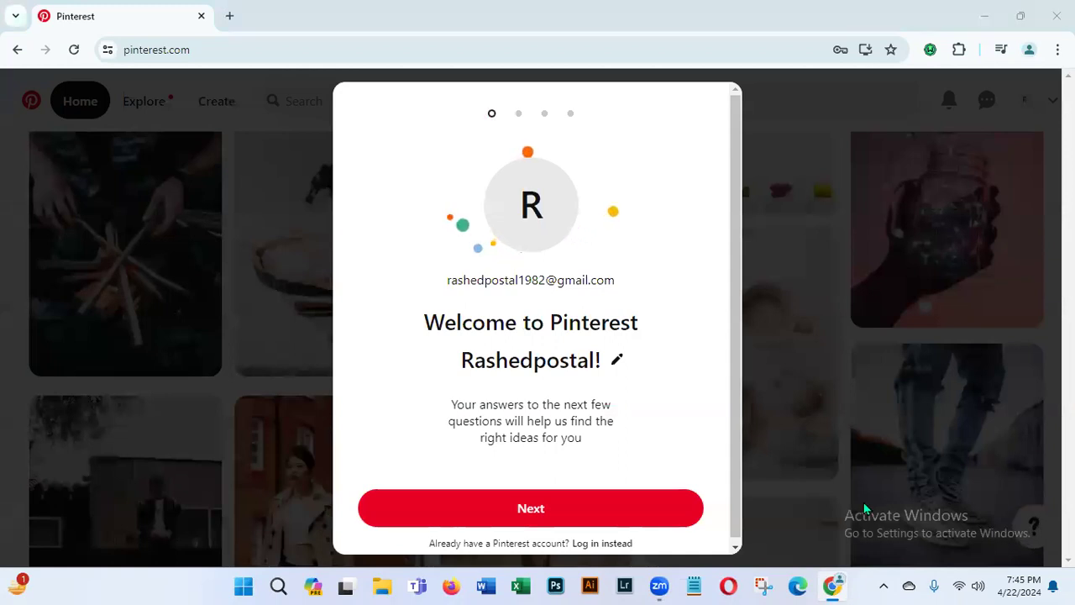
# - Answer the welcome questions: gender Male, language English (US), country United States
pyautogui.click(515, 506)
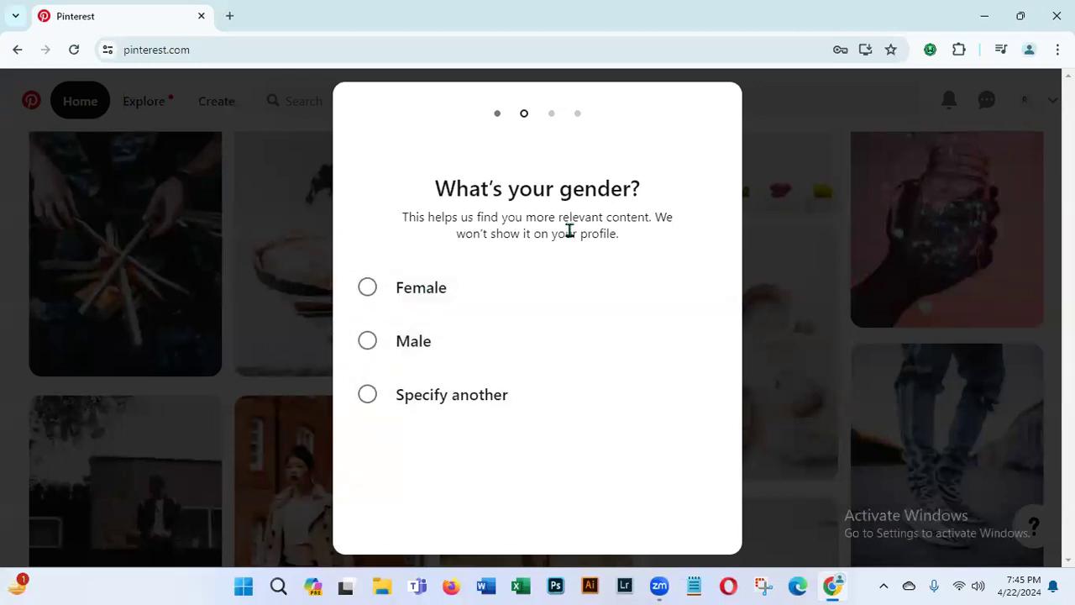
pyautogui.click(368, 346)
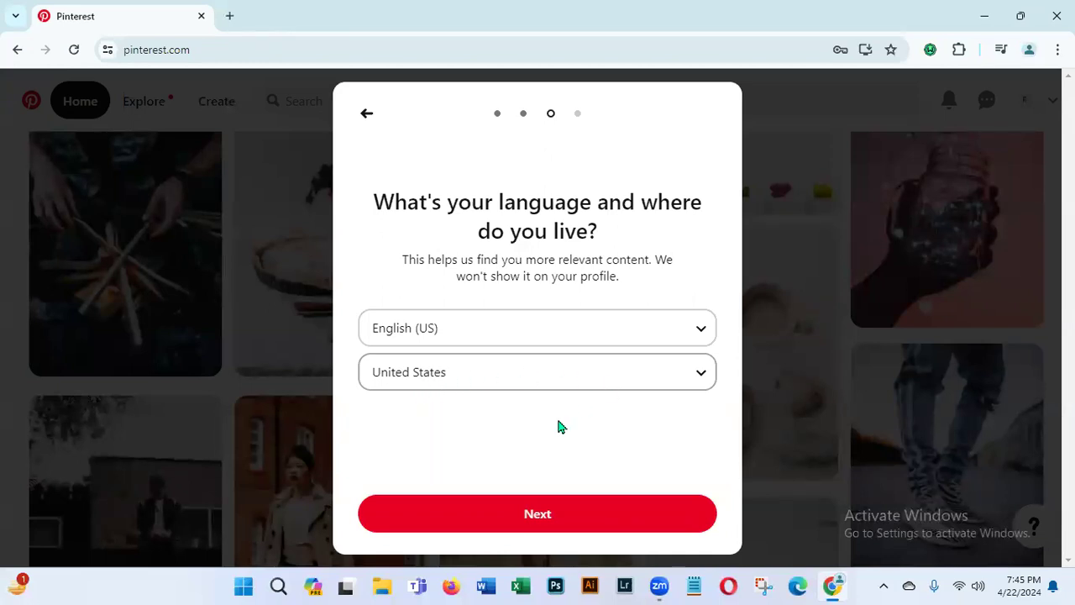
pyautogui.click(548, 518)
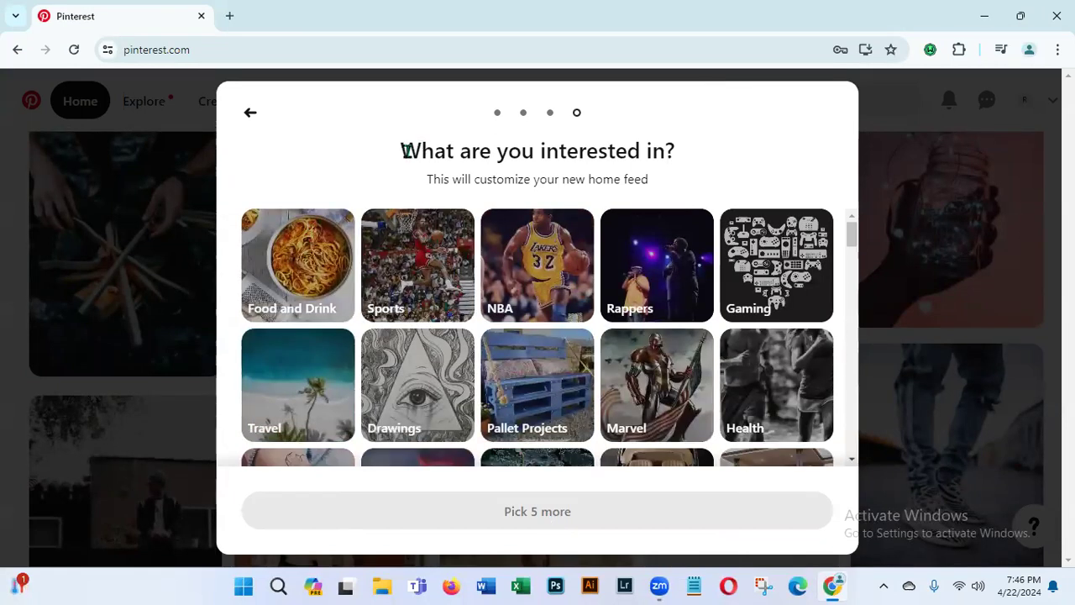
# - Pick Food and Drink, Travel, Health, Photography and Home Interior Design, then finish onboarding
pyautogui.moveTo(407, 150); pyautogui.dragTo(688, 135)
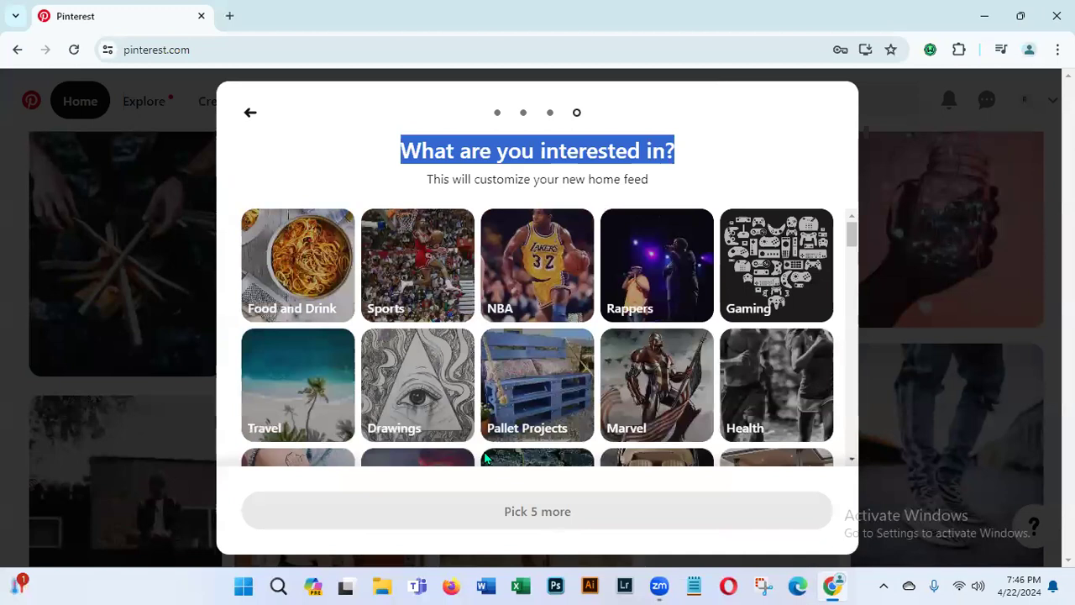
pyautogui.click(293, 267)
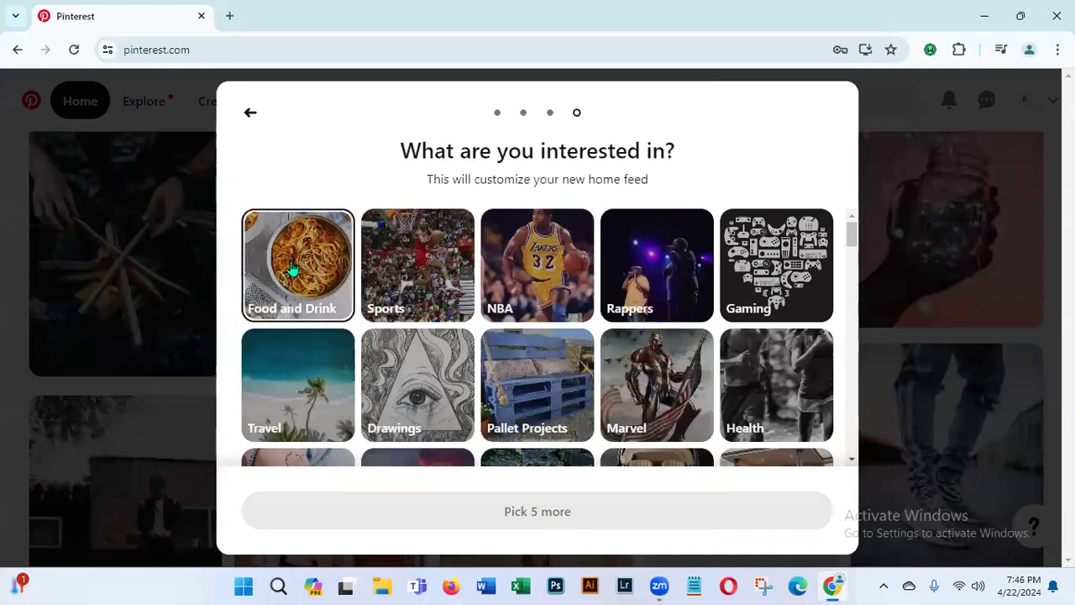
pyautogui.click(295, 358)
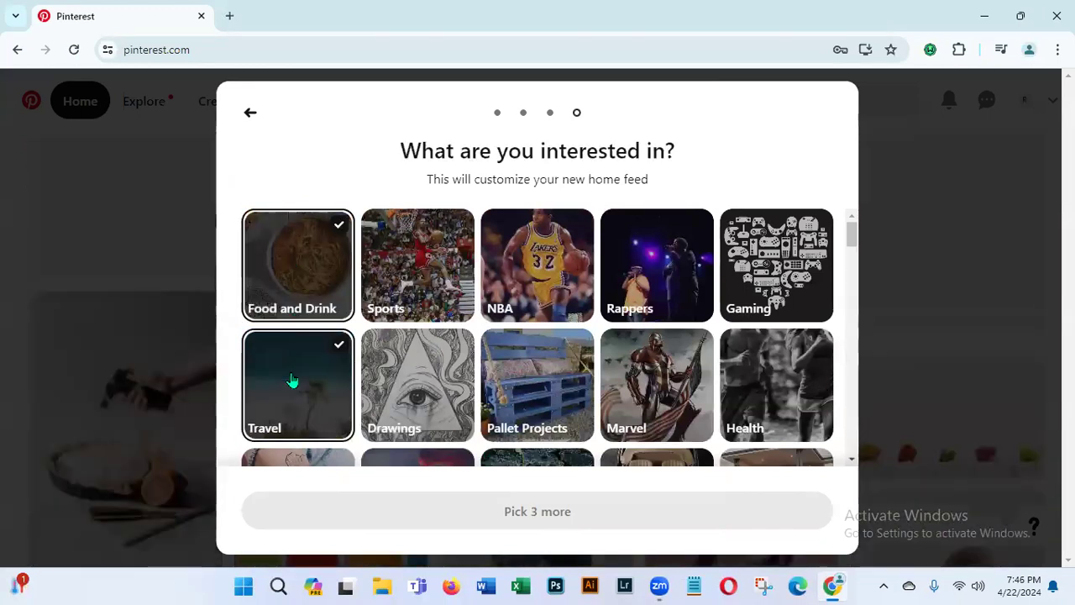
pyautogui.click(781, 380)
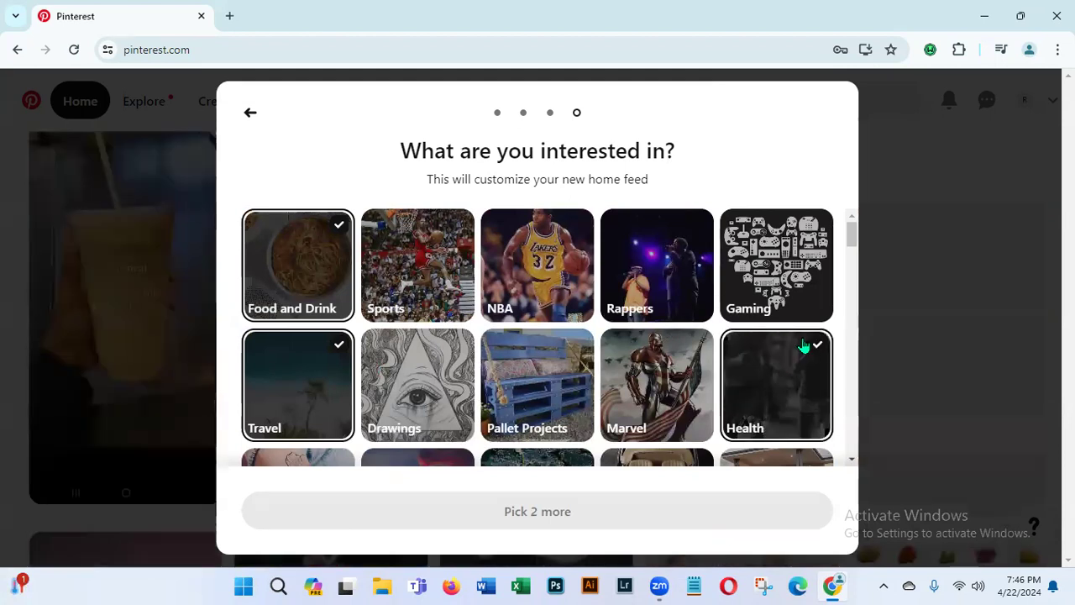
pyautogui.moveTo(850, 239); pyautogui.dragTo(847, 261)
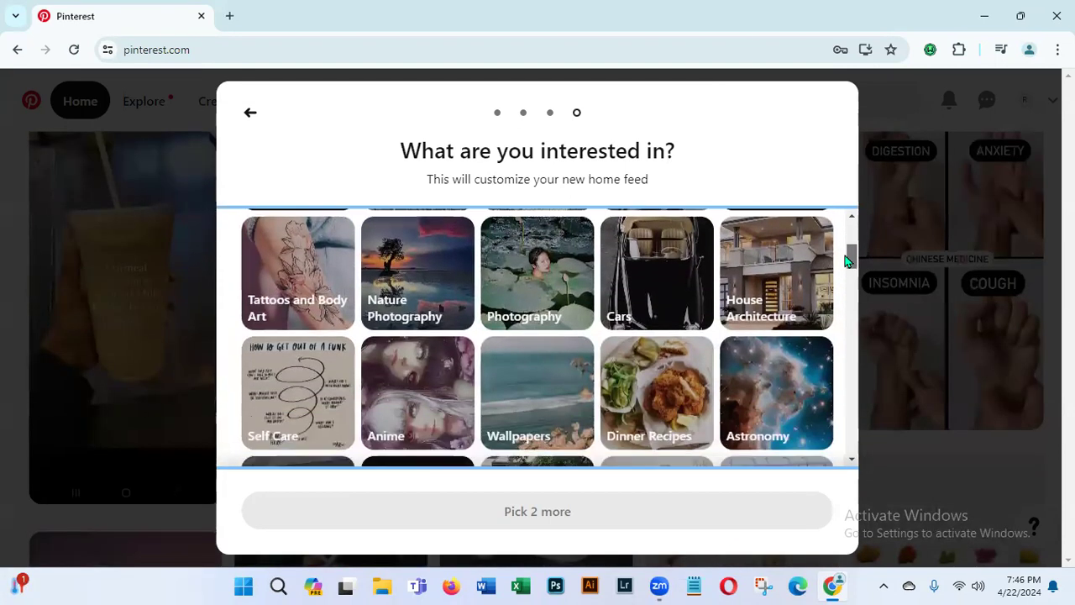
pyautogui.click(521, 282)
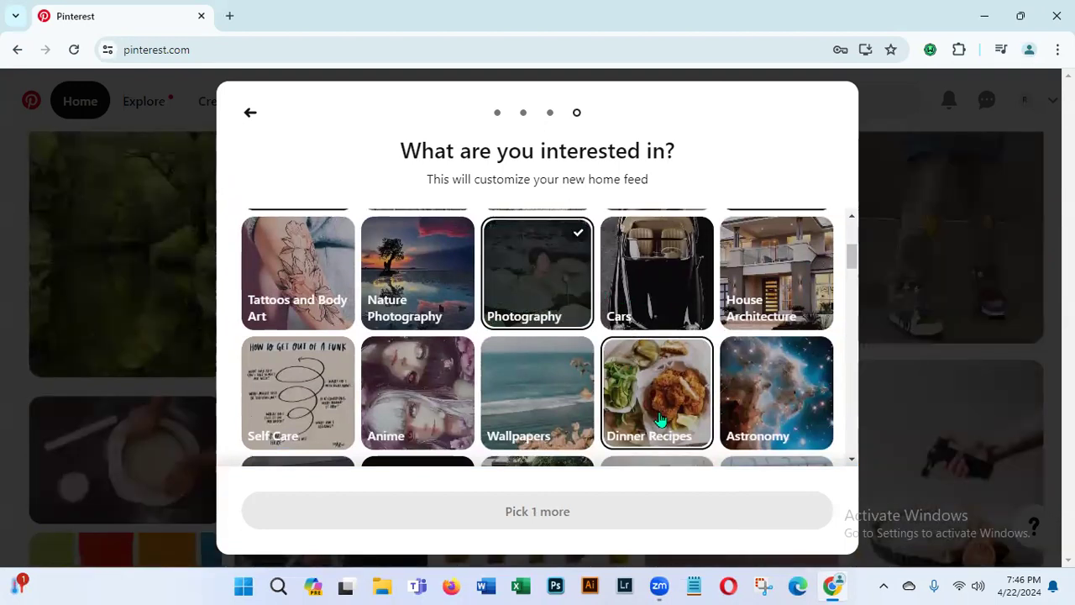
pyautogui.moveTo(850, 256); pyautogui.dragTo(847, 290)
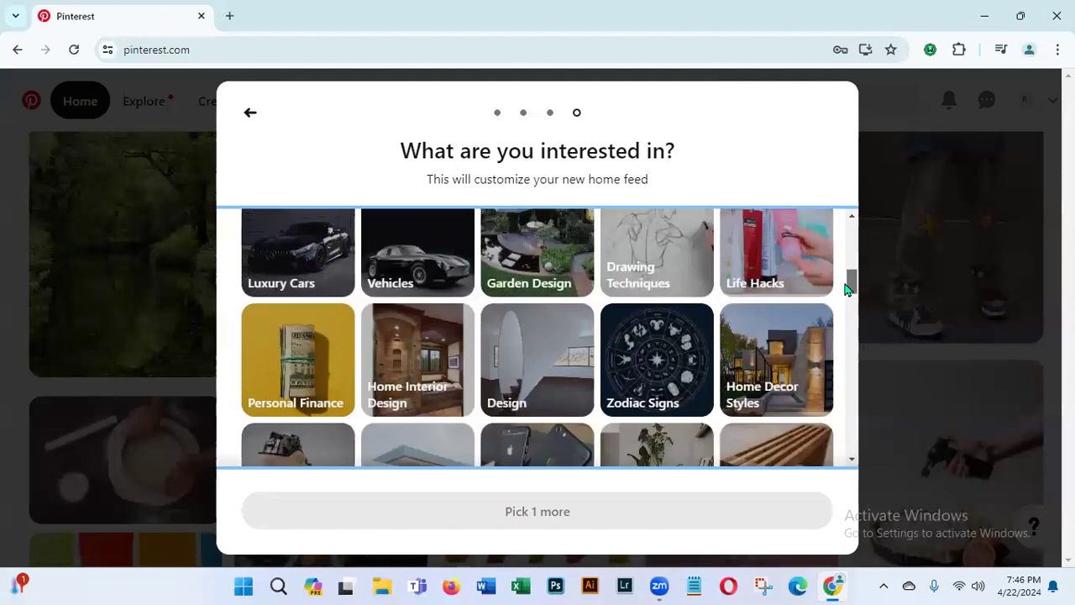
pyautogui.click(420, 392)
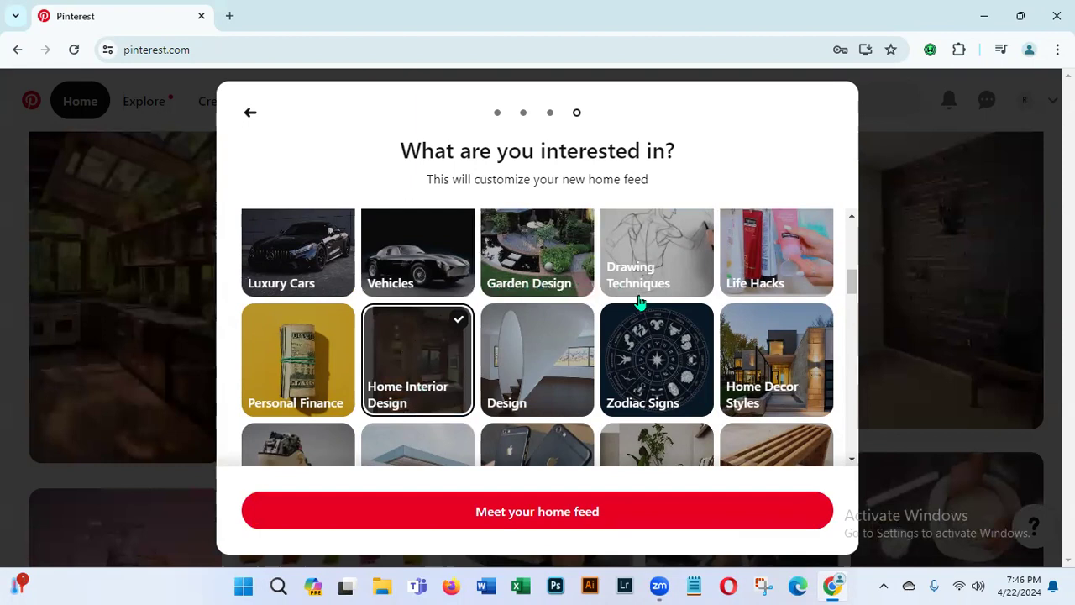
pyautogui.click(542, 522)
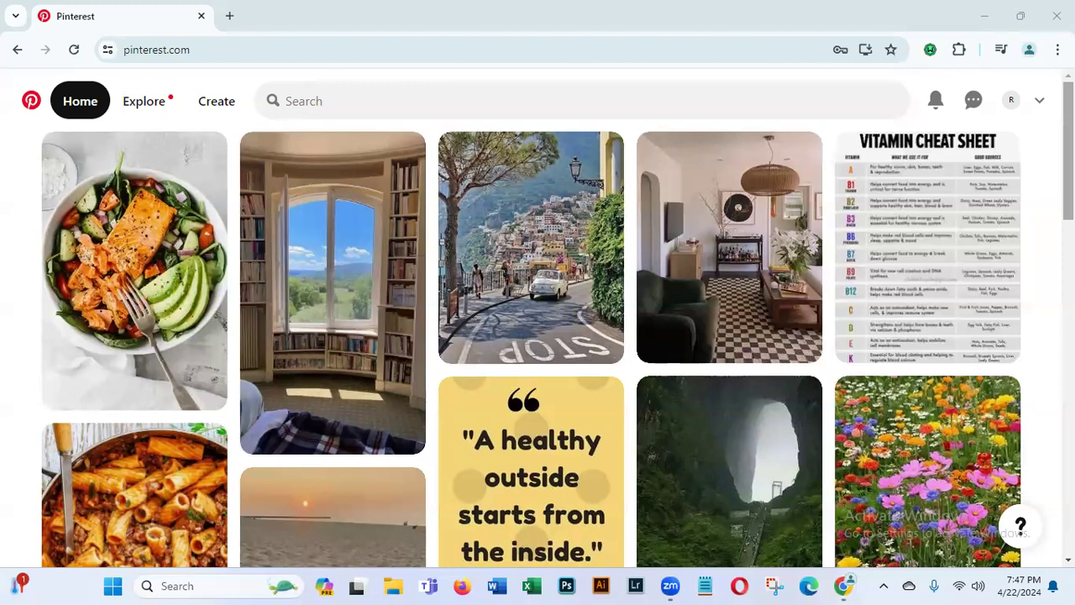
# - Scroll through the home feed, then go to the new account's profile page
pyautogui.scroll(-4, 538, 336)
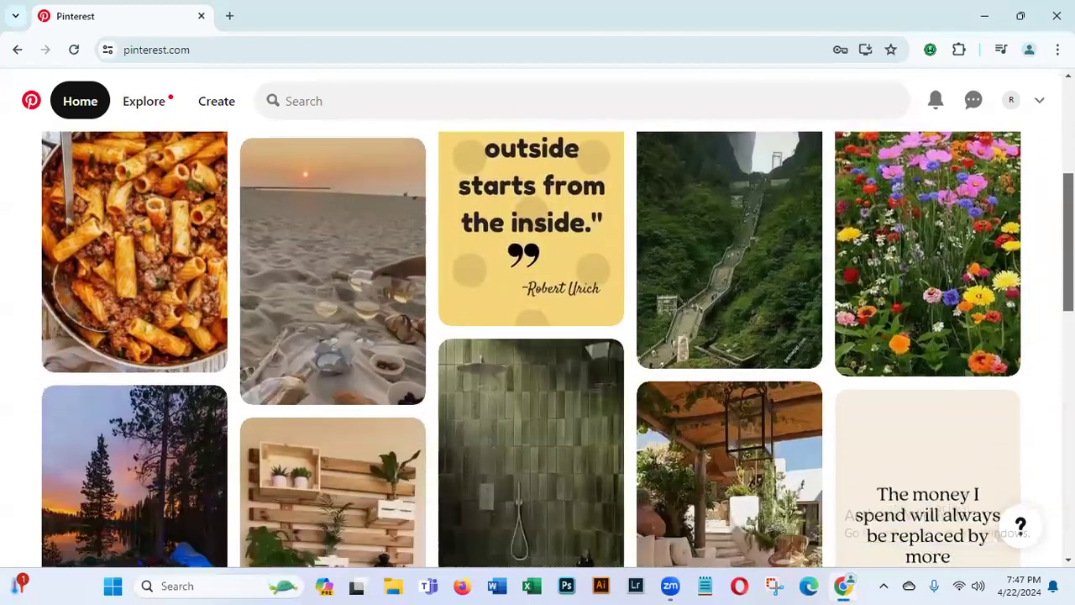
pyautogui.scroll(-5, 538, 336)
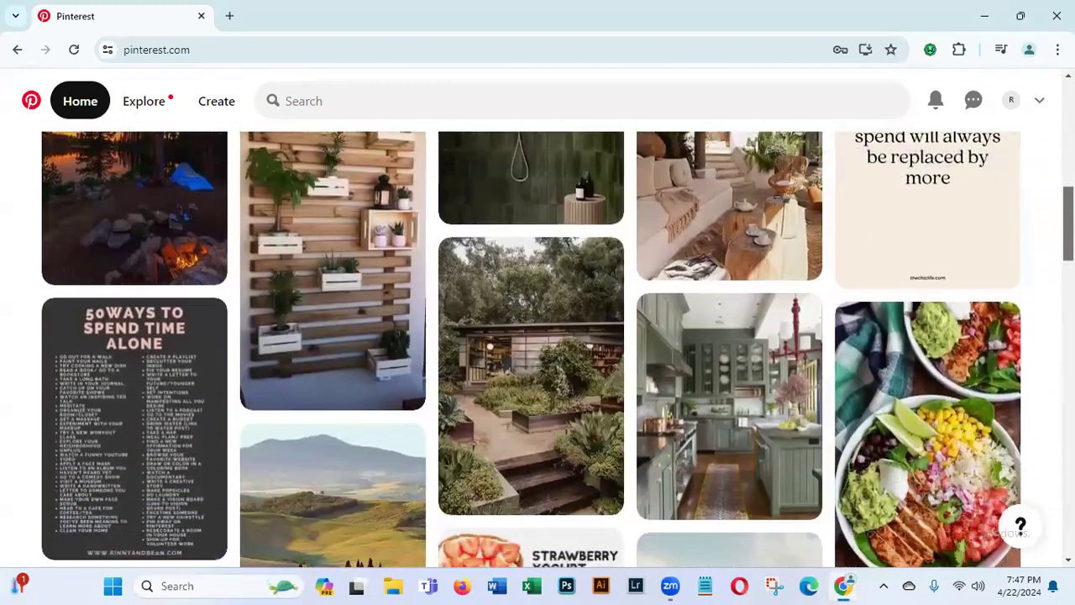
pyautogui.scroll(-1, 709, 356)
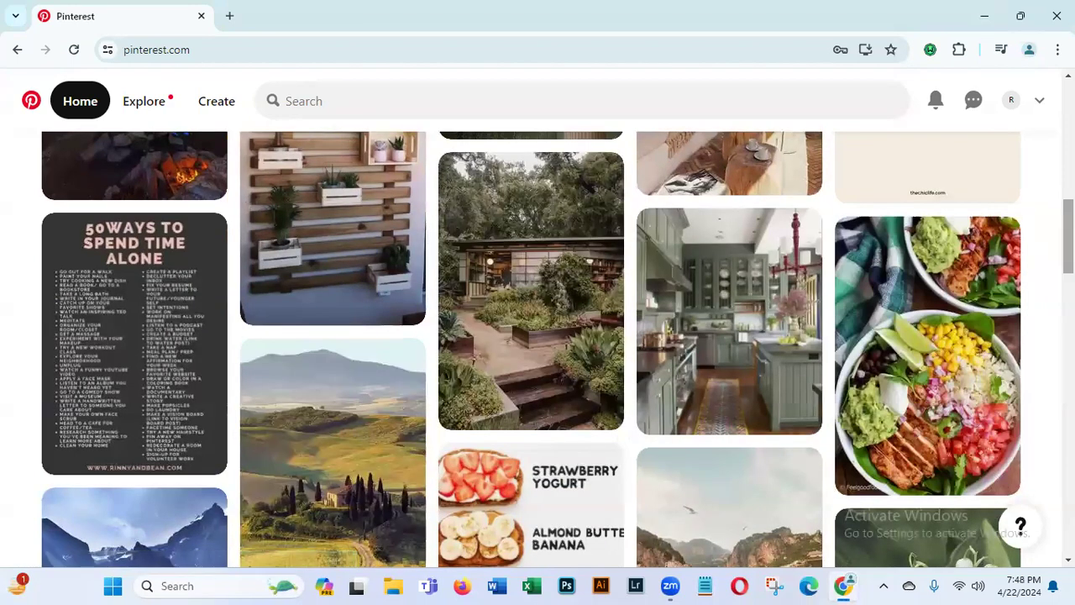
pyautogui.moveTo(1069, 236); pyautogui.dragTo(1069, 119)
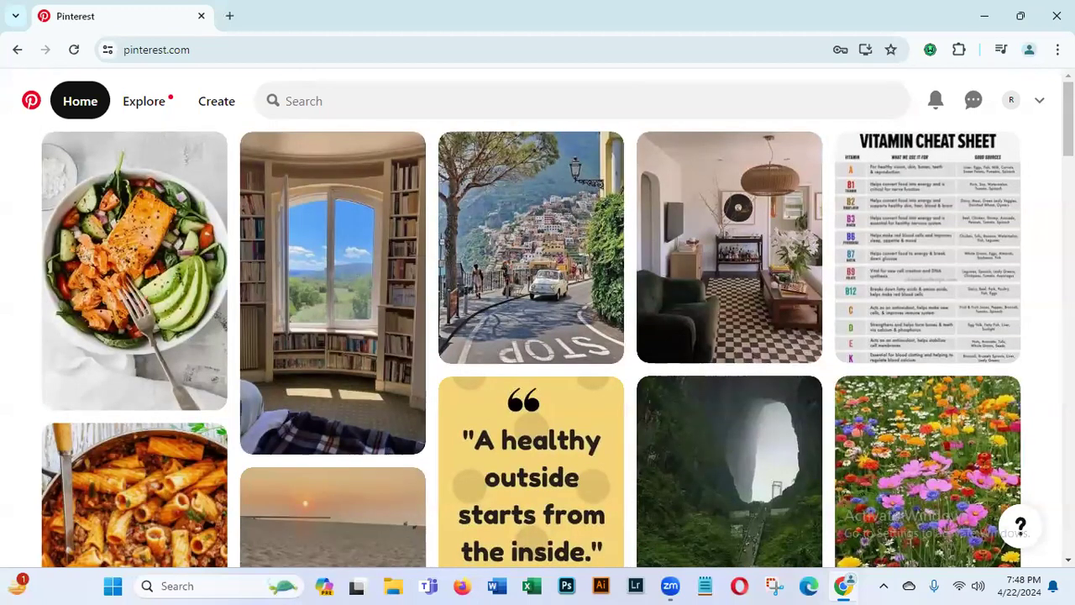
pyautogui.click(1011, 101)
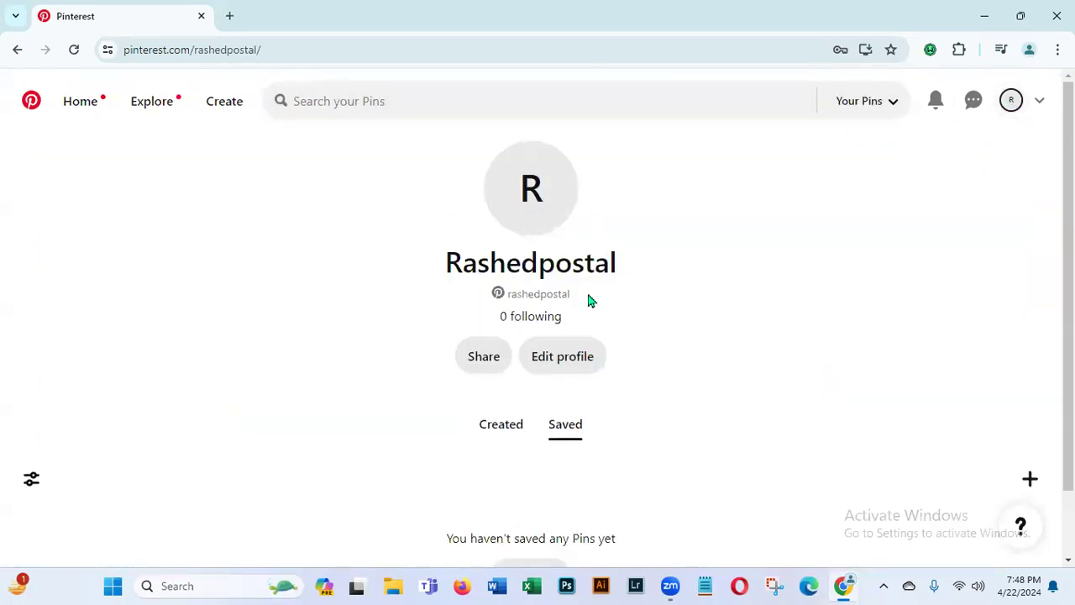
# - Highlight the profile name, then bring up the account options menu showing the Personal account
pyautogui.moveTo(447, 262); pyautogui.dragTo(641, 264)
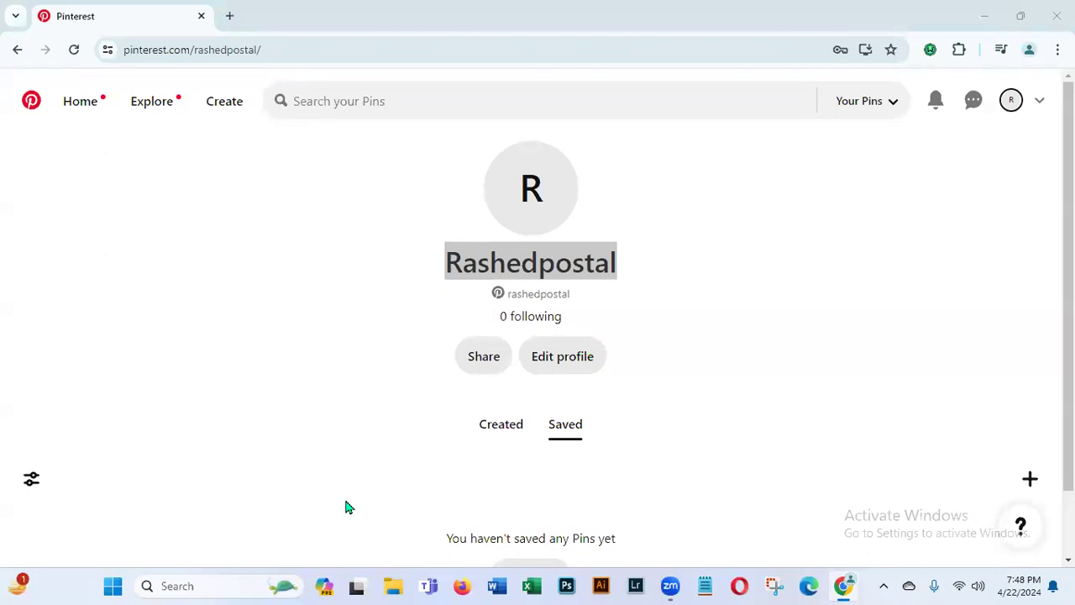
pyautogui.click(687, 361)
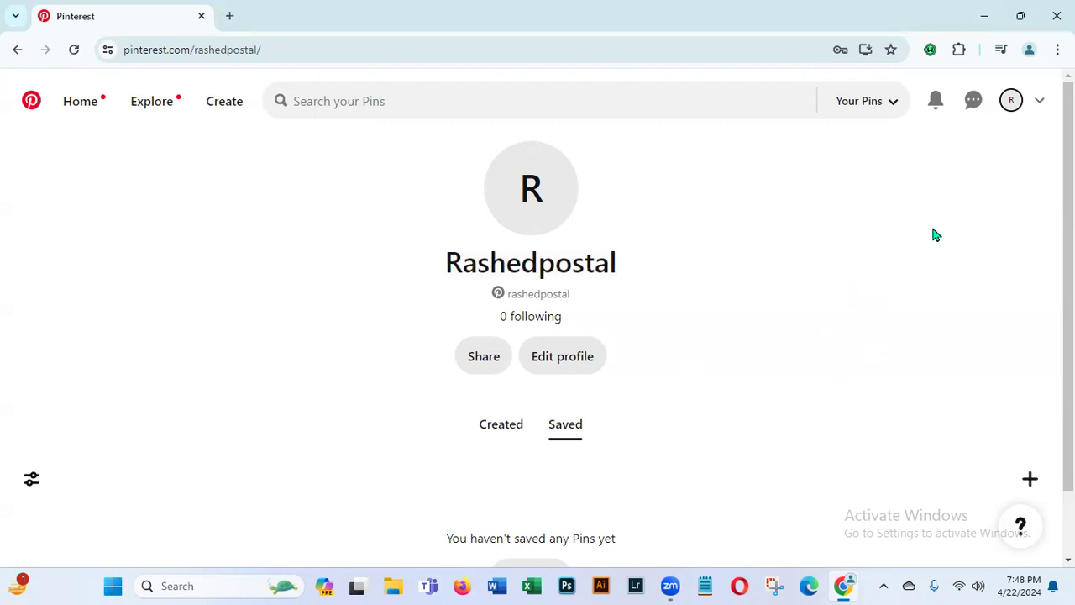
pyautogui.click(1042, 102)
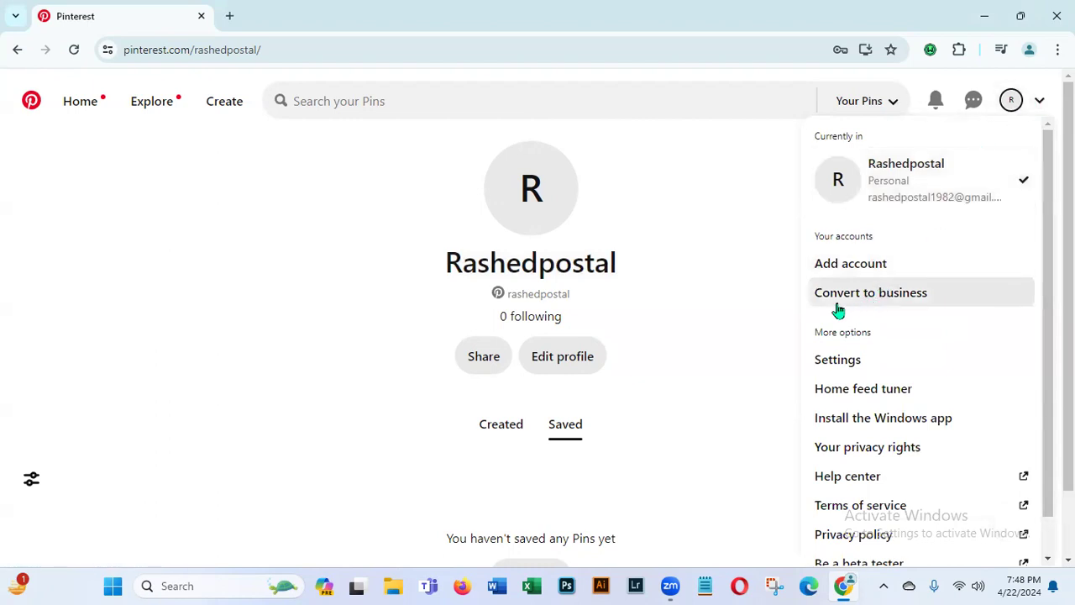
# - Convert to business, review the comparison page and upgrade to a free business account
pyautogui.click(887, 300)
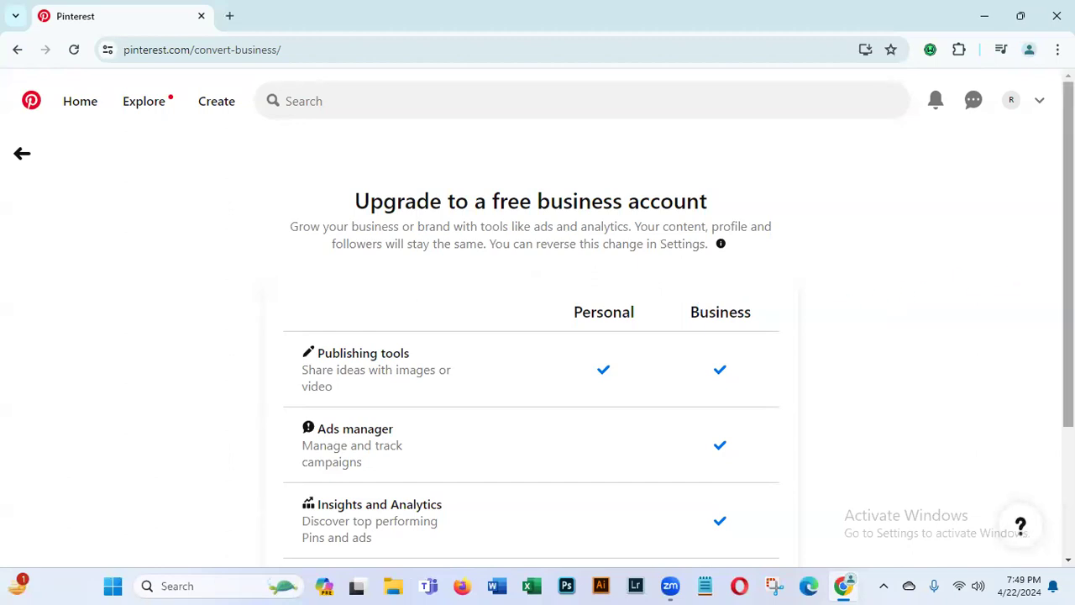
pyautogui.scroll(-1, 1068, 261)
pyautogui.scroll(-3, 1034, 337)
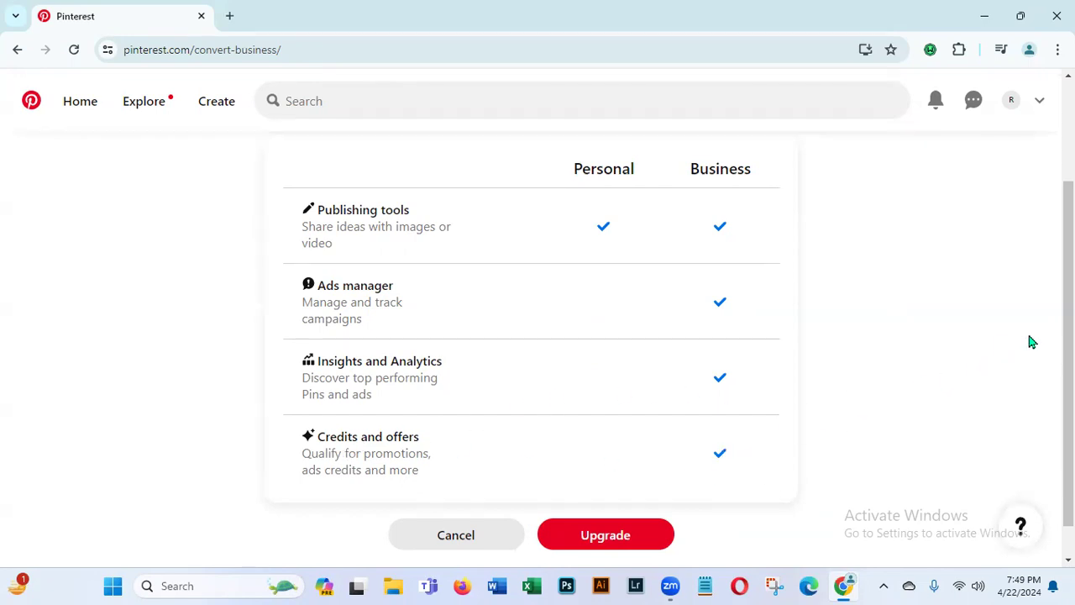
pyautogui.scroll(-1, 670, 358)
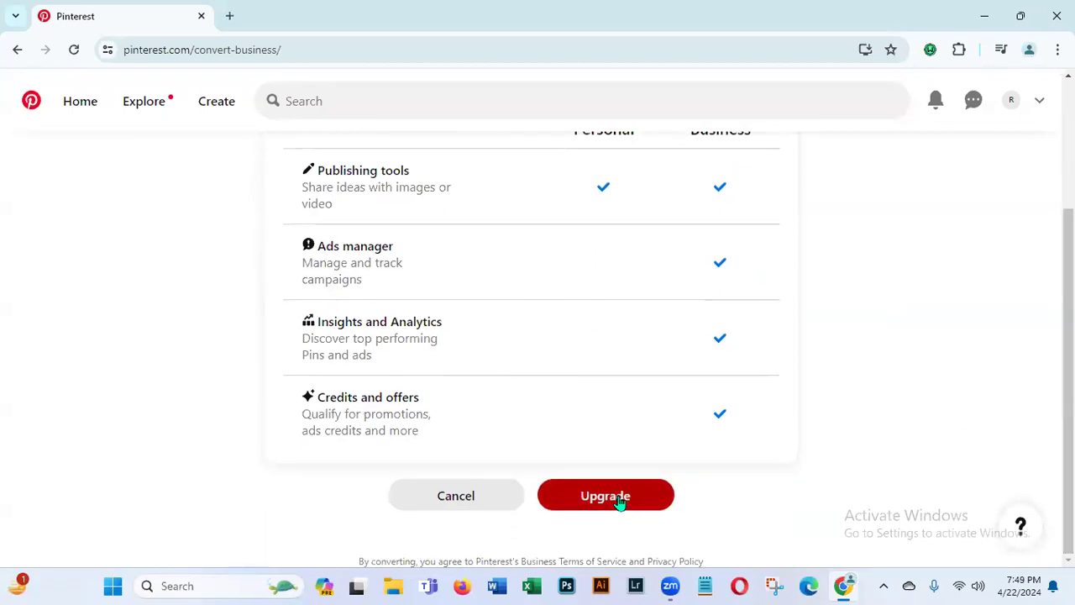
pyautogui.click(620, 501)
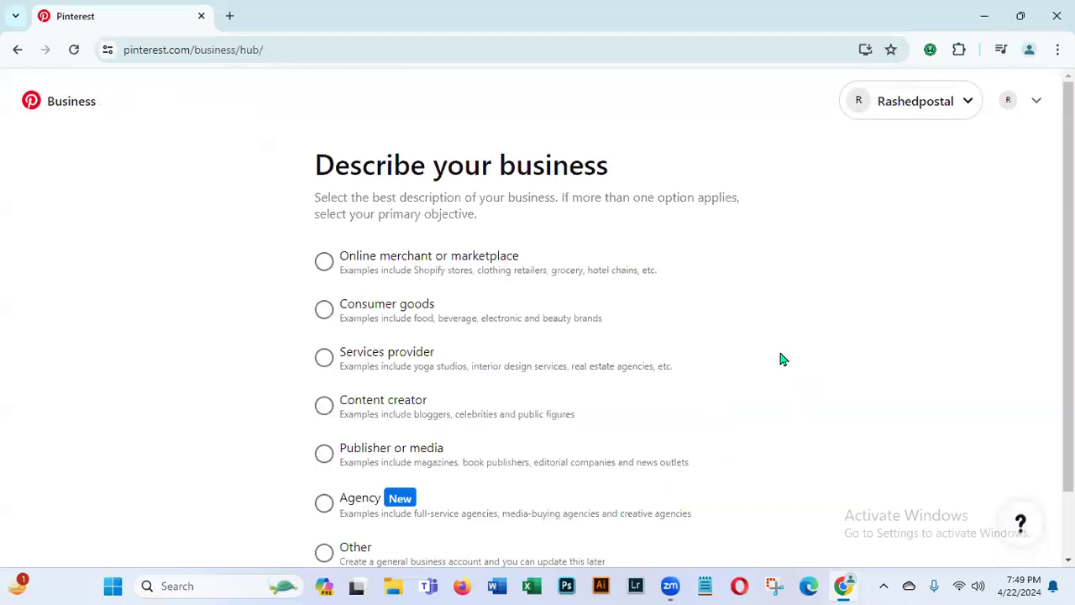
# - Choose Publisher or media as the business type and continue
pyautogui.moveTo(318, 165); pyautogui.dragTo(648, 179)
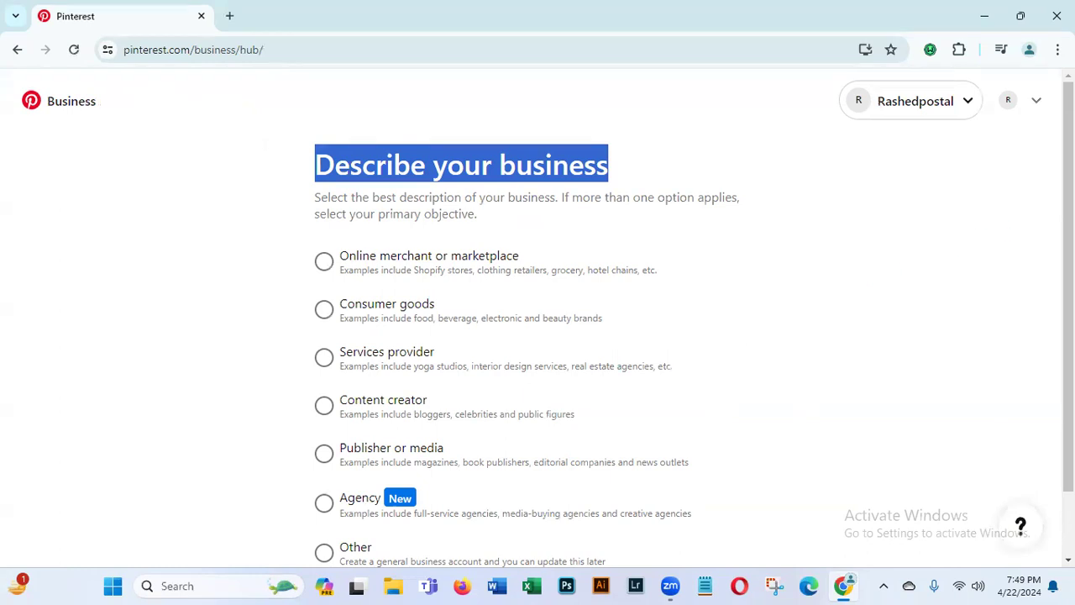
pyautogui.scroll(-1, 617, 357)
pyautogui.scroll(1, 695, 322)
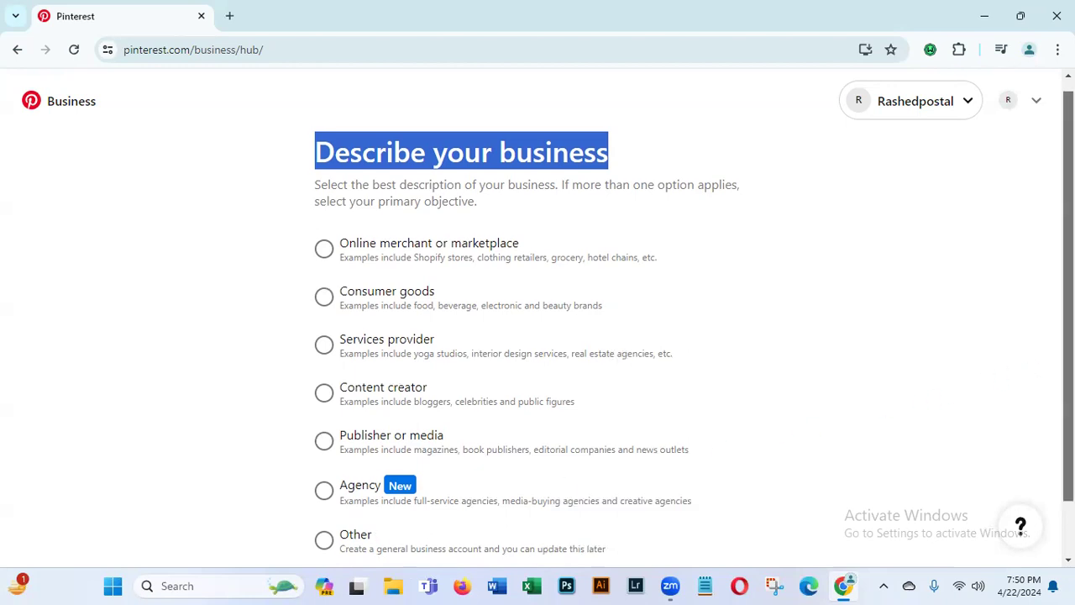
pyautogui.scroll(-1, 1029, 433)
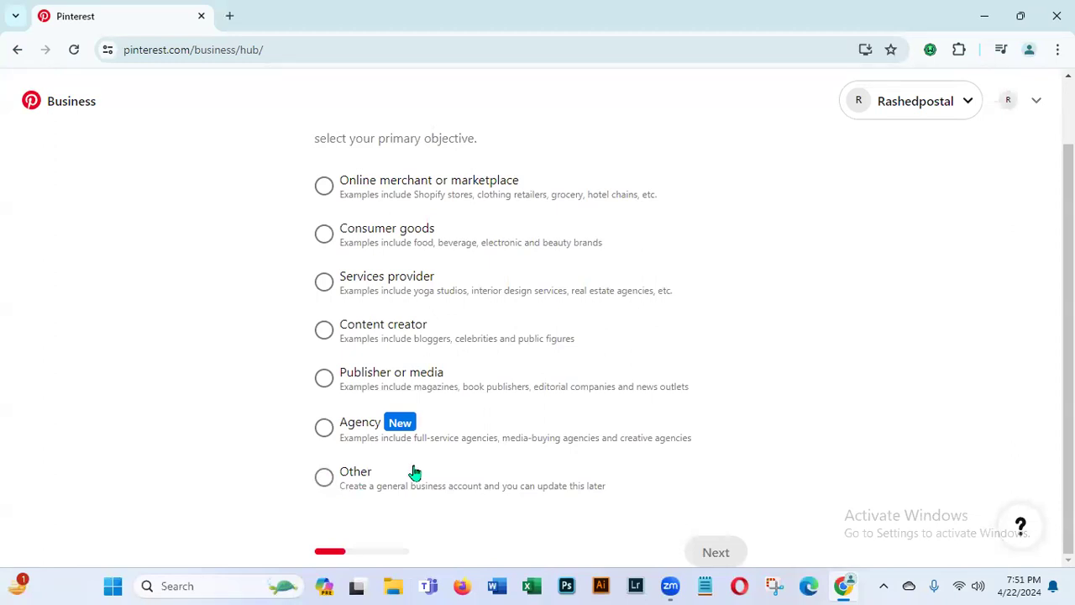
pyautogui.click(322, 384)
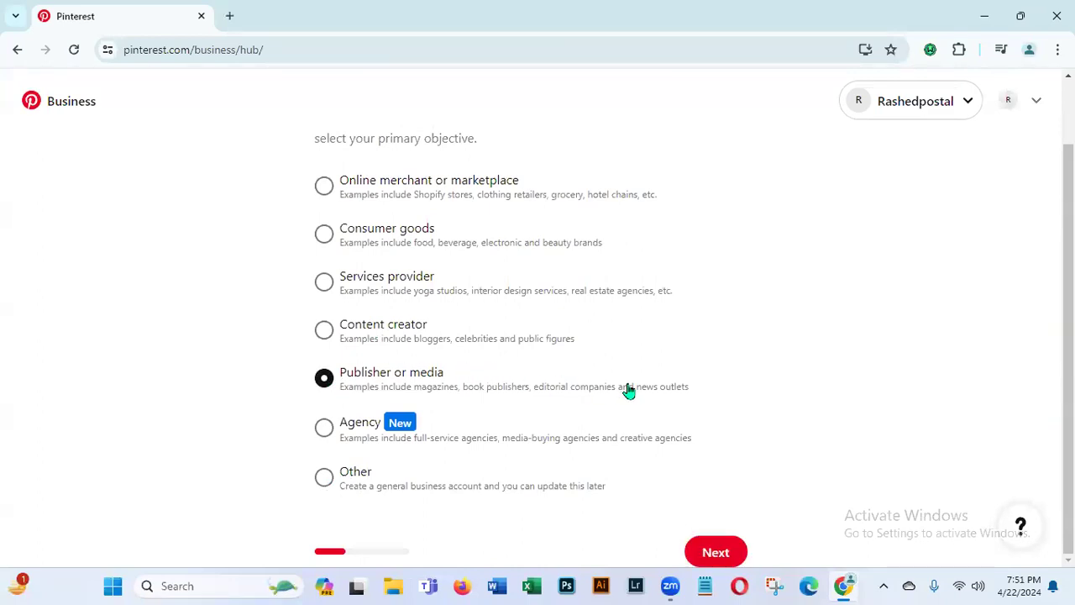
pyautogui.click(720, 551)
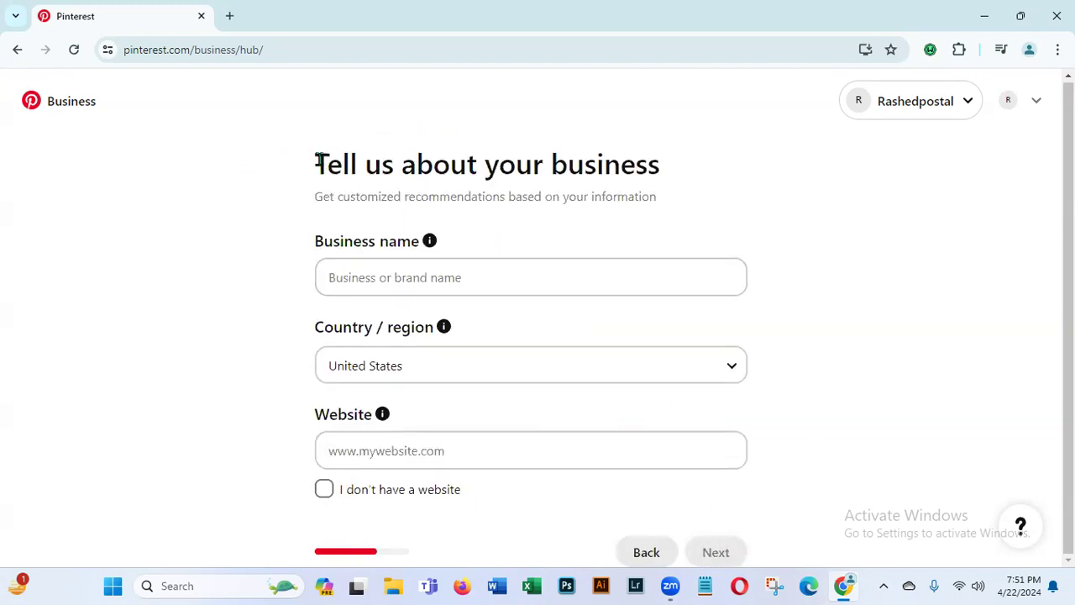
# - Enter a business name ending in 'Digital Marketer', mark no website, and continue
pyautogui.moveTo(328, 162); pyautogui.dragTo(712, 172)
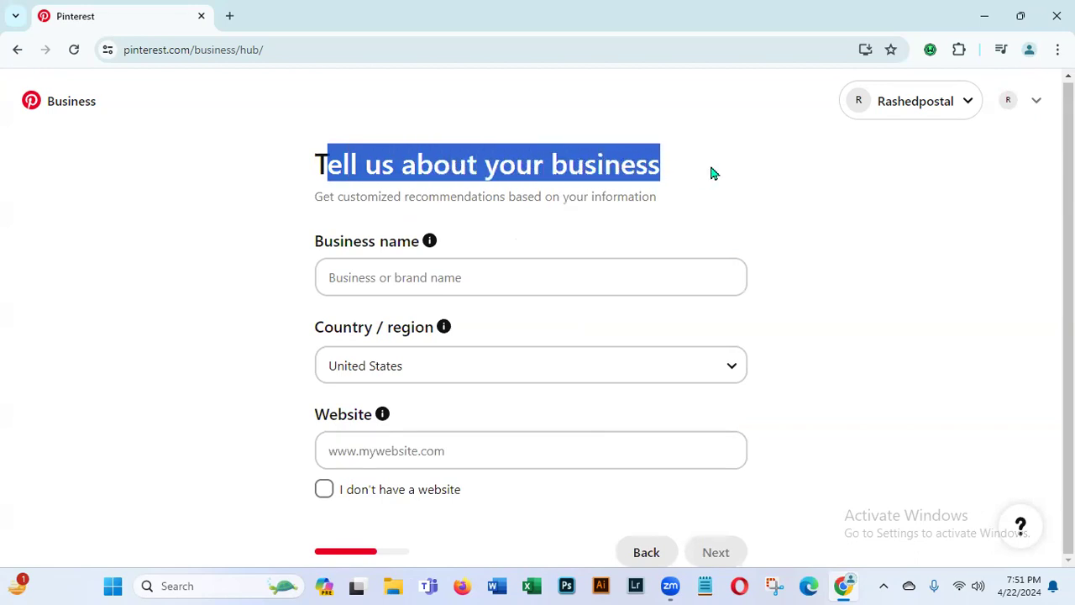
pyautogui.click(396, 280)
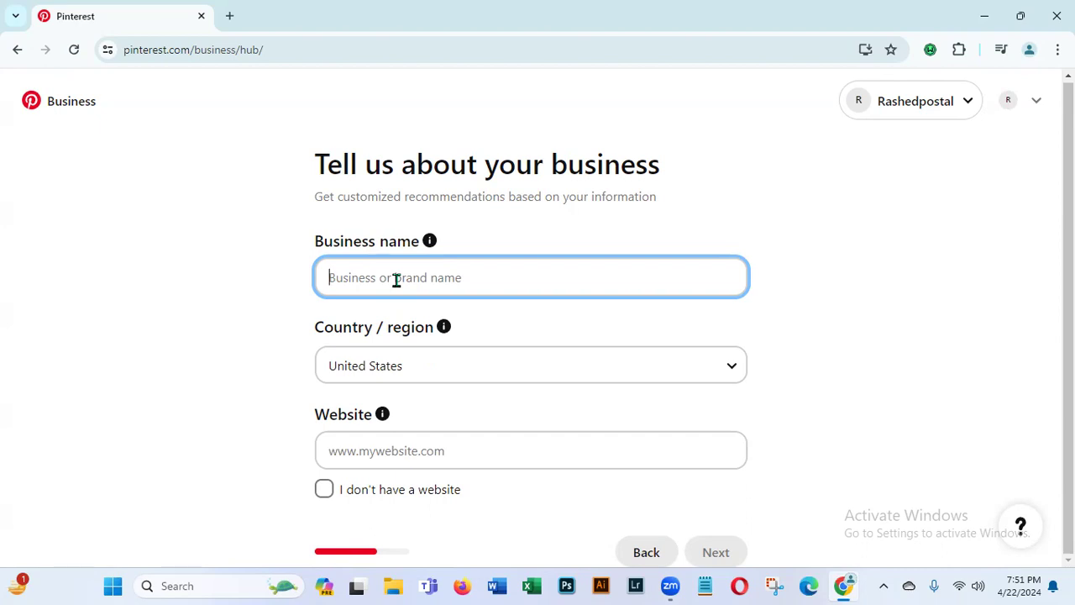
pyautogui.write('Ras')
pyautogui.write('h')
pyautogui.write('ed')
pyautogui.write('Dig')
pyautogui.write('ital M')
pyautogui.write('arket')
pyautogui.write('er')
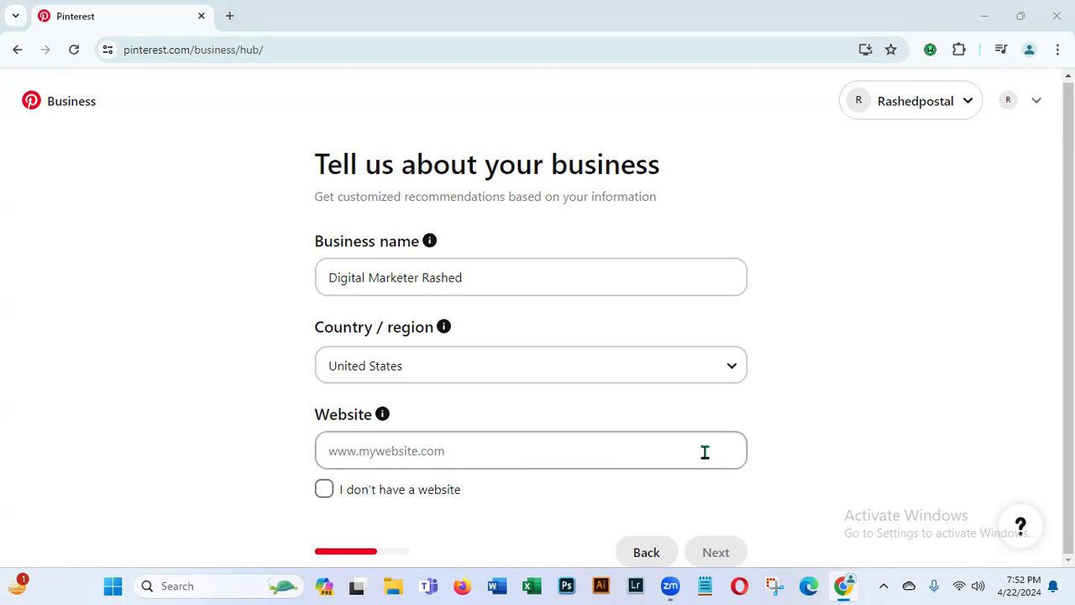
pyautogui.click(395, 278)
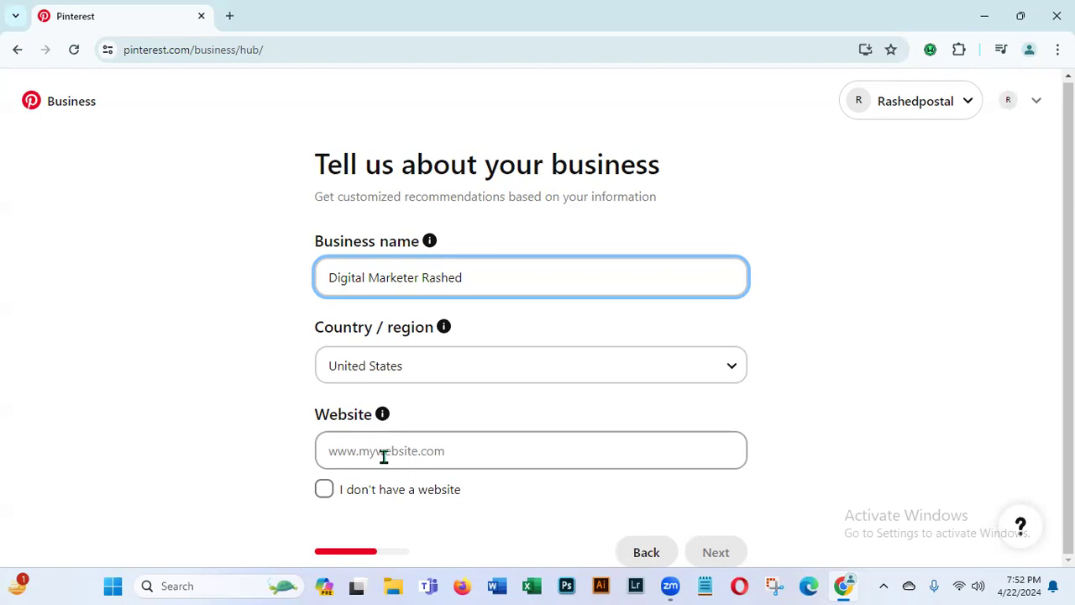
pyautogui.click(325, 492)
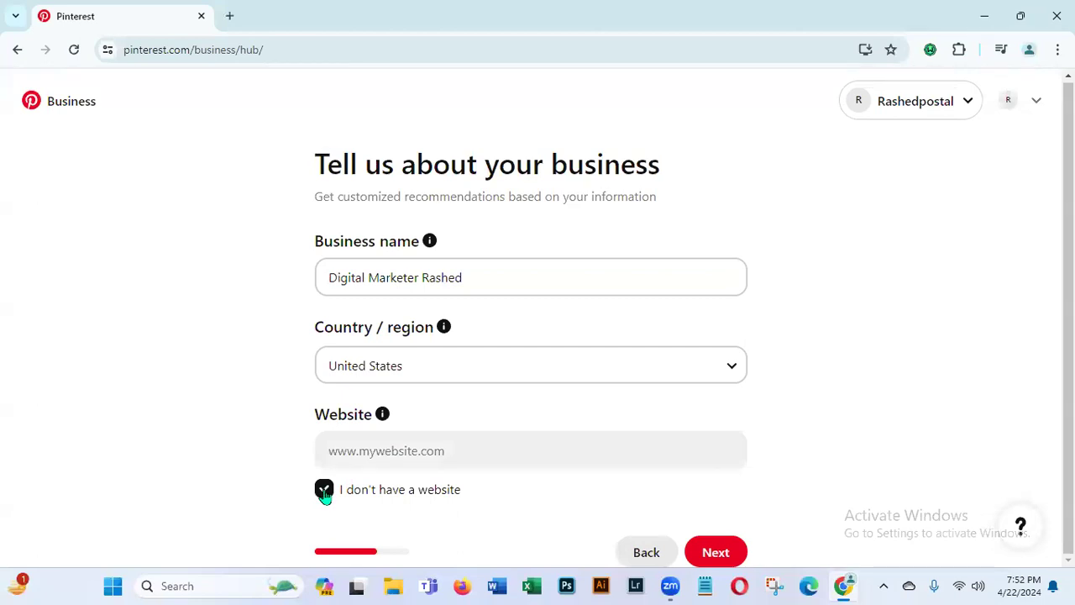
pyautogui.click(750, 550)
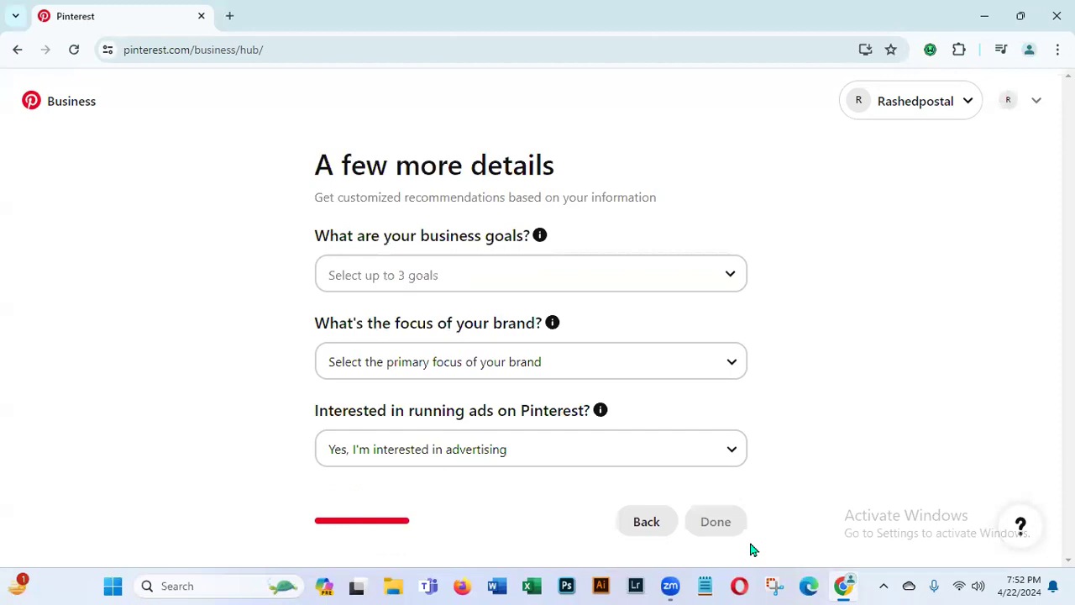
# - Select 'Create content on Pinterest to grow an audience' from the business goals list
pyautogui.moveTo(319, 161); pyautogui.dragTo(603, 180)
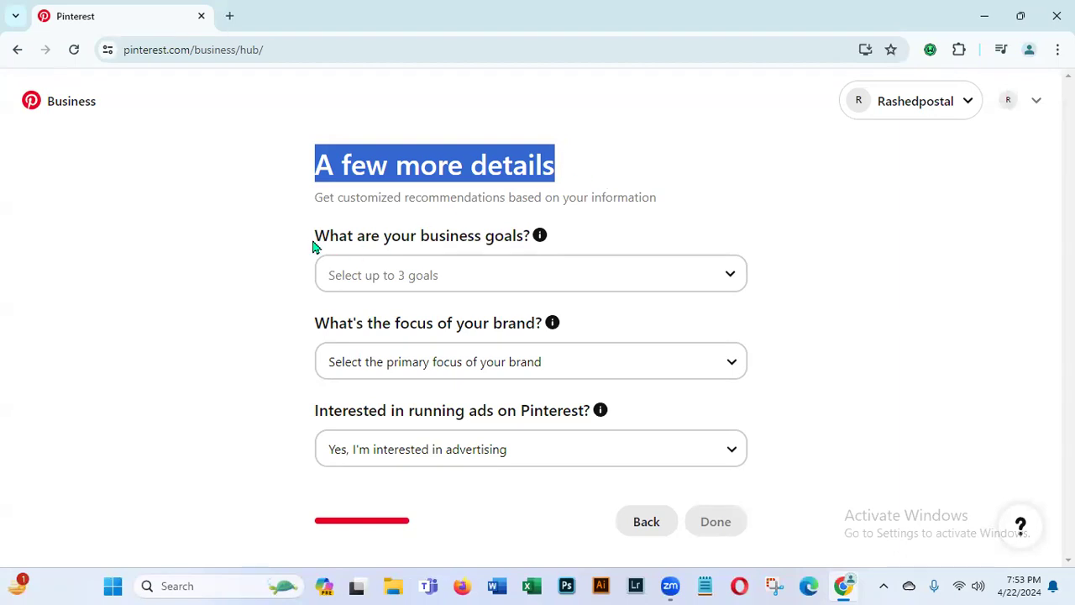
pyautogui.moveTo(538, 238)
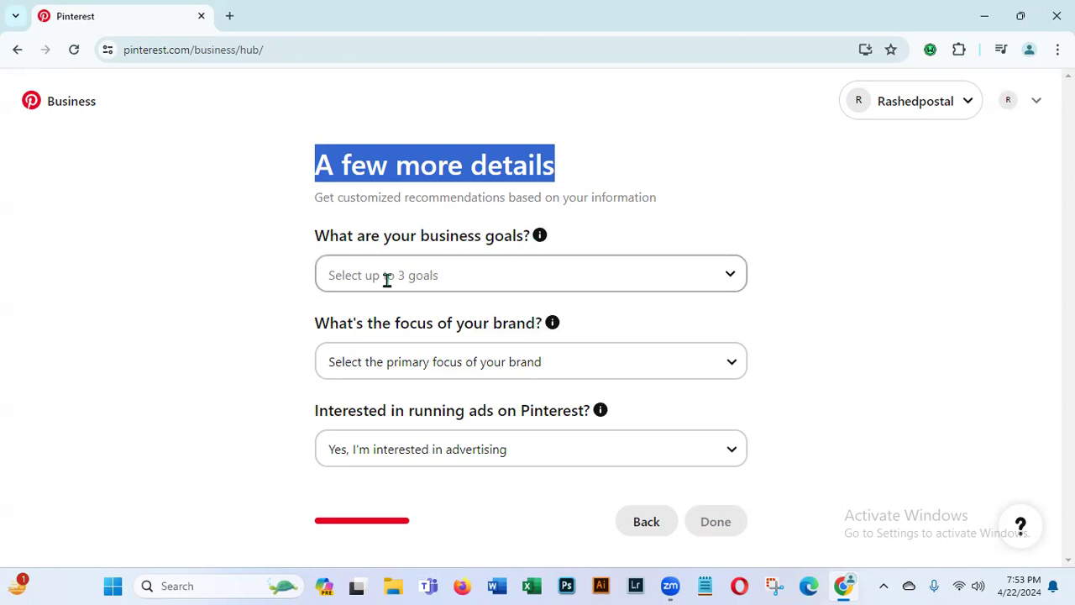
pyautogui.click(740, 277)
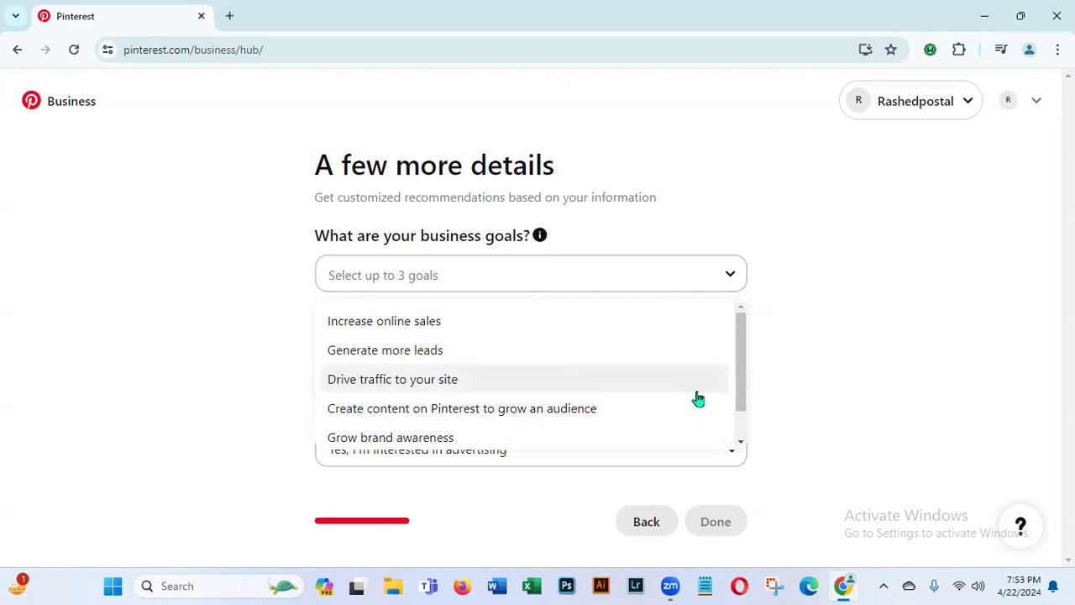
pyautogui.moveTo(739, 380); pyautogui.dragTo(737, 439)
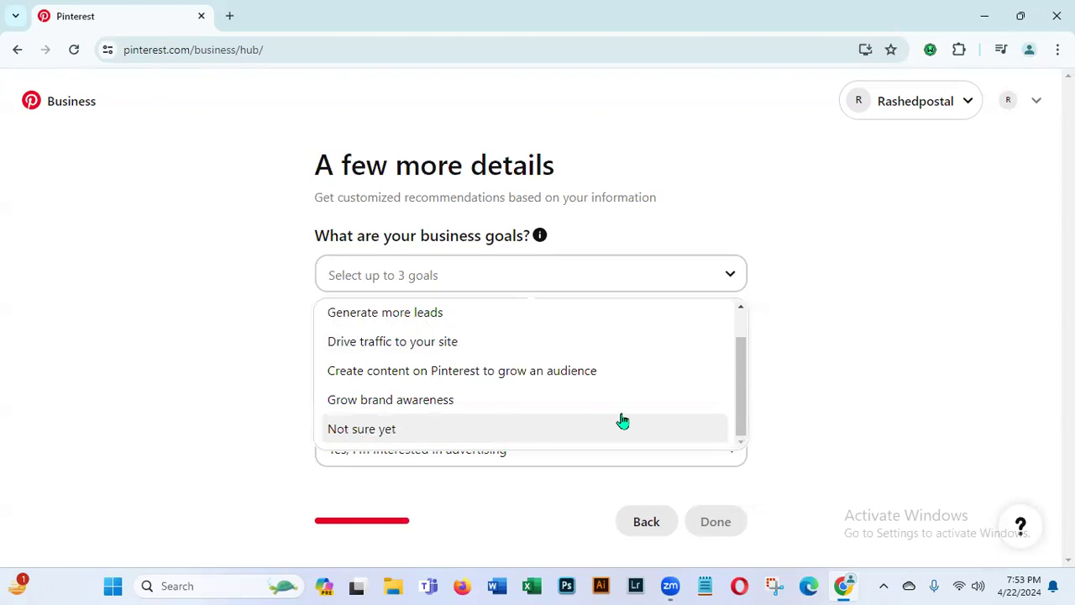
pyautogui.click(540, 372)
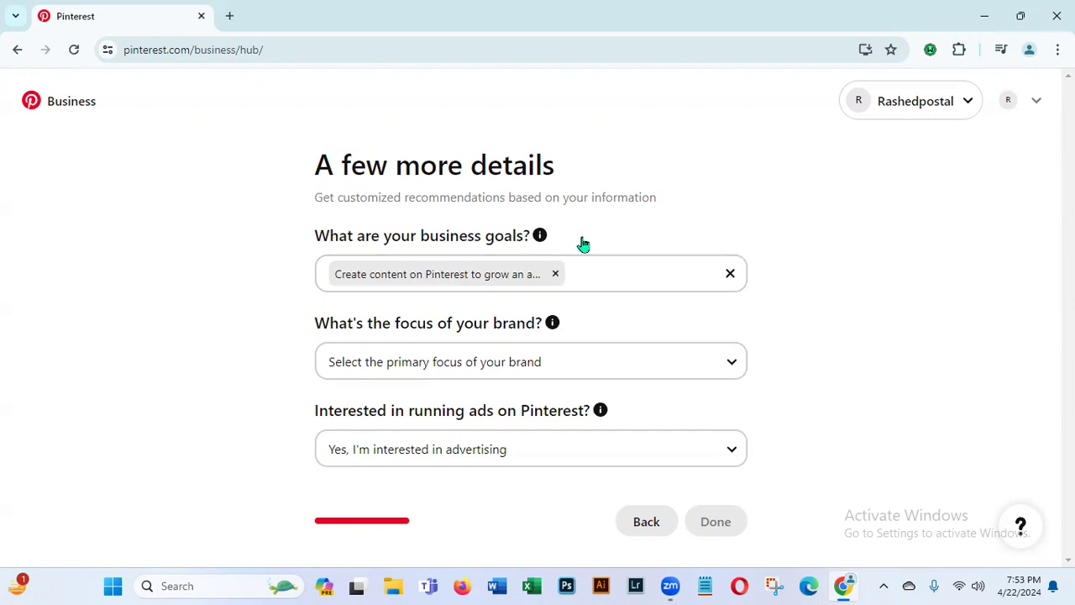
pyautogui.click(730, 275)
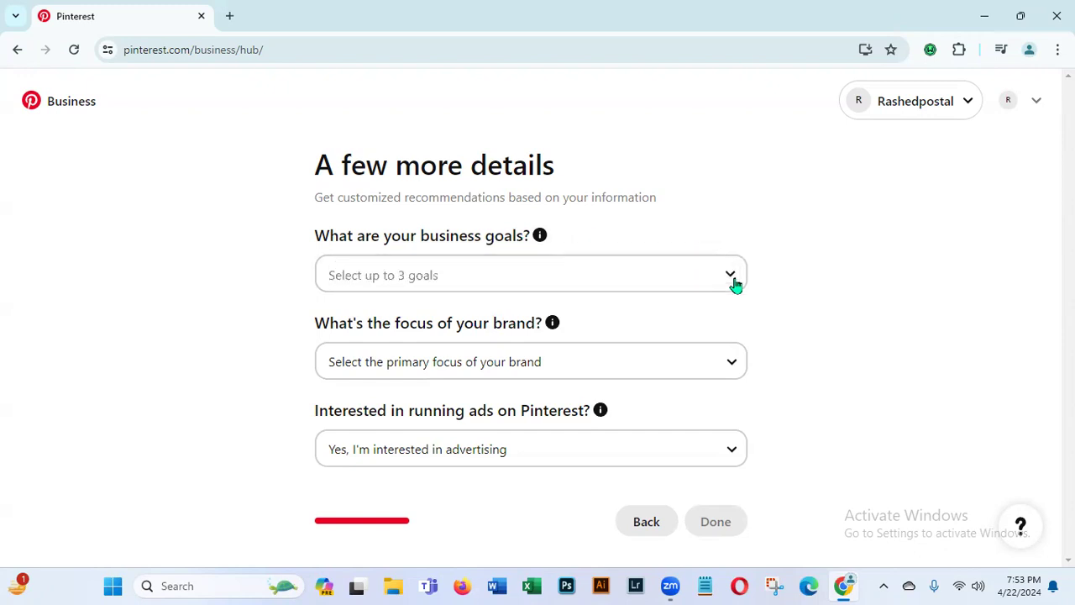
pyautogui.click(728, 276)
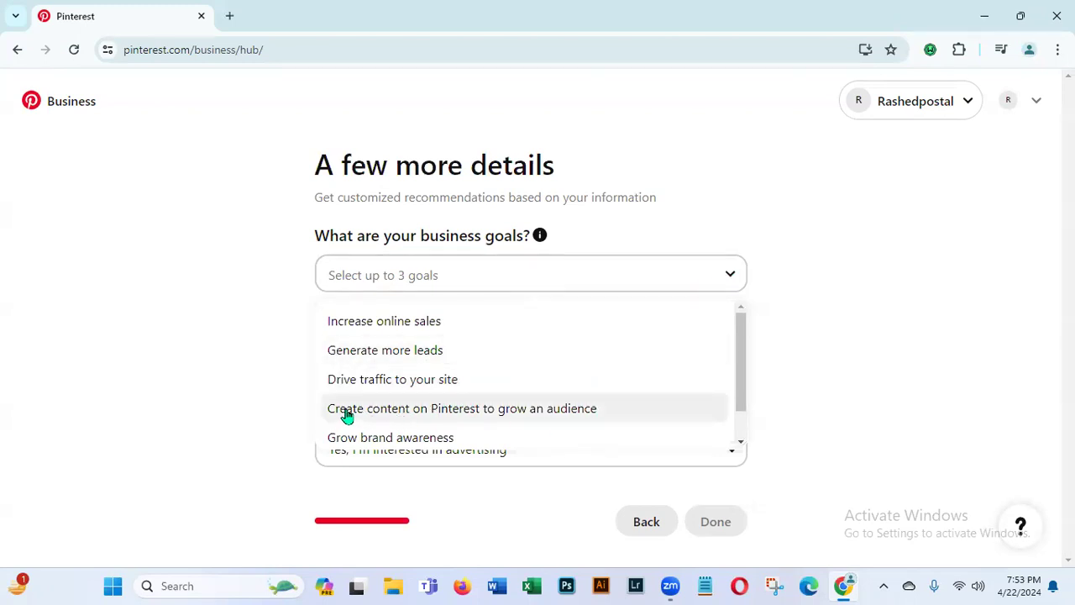
pyautogui.click(534, 410)
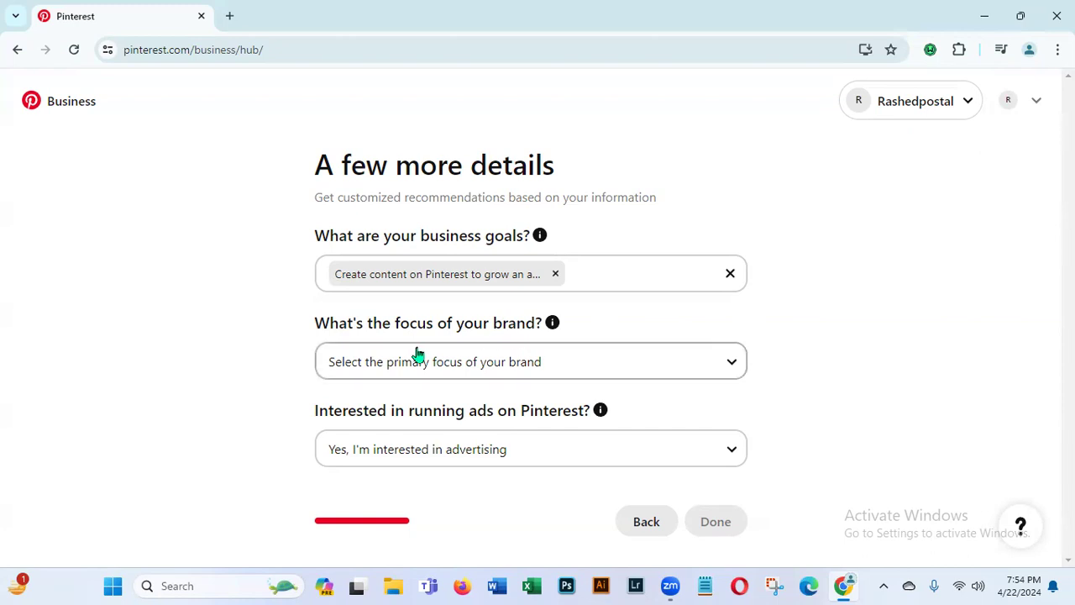
# - Set brand focus to Other and ads interest to 'I'm not sure yet', then submit the form
pyautogui.click(733, 365)
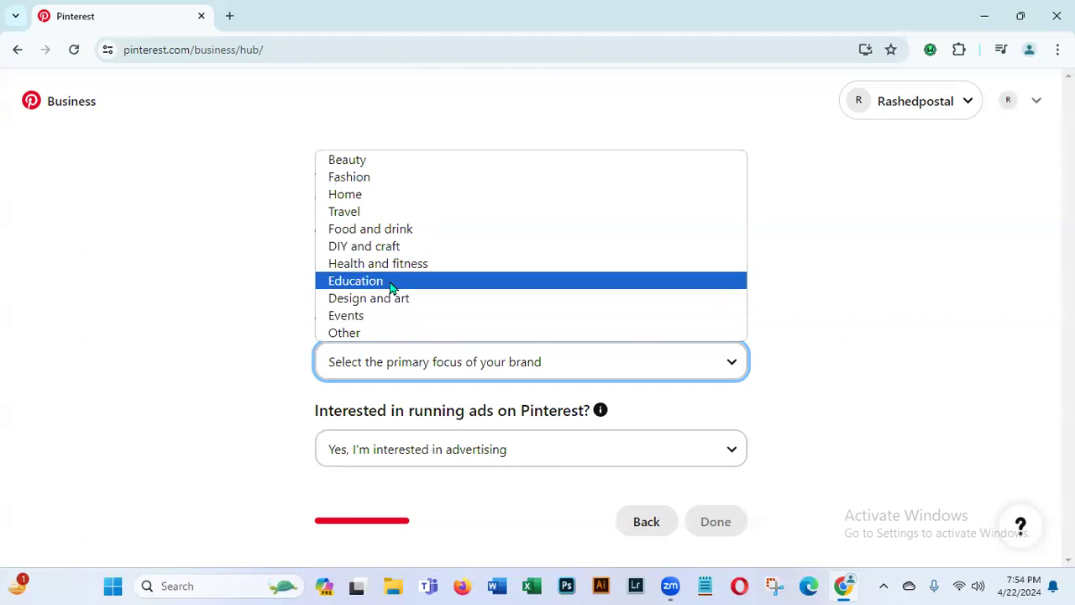
pyautogui.click(357, 336)
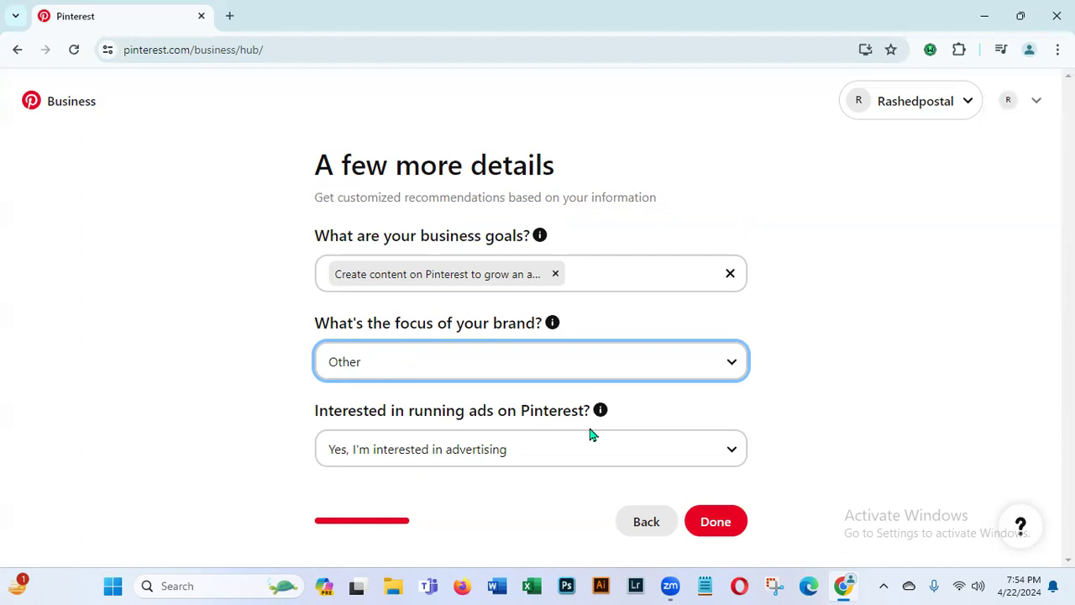
pyautogui.click(730, 451)
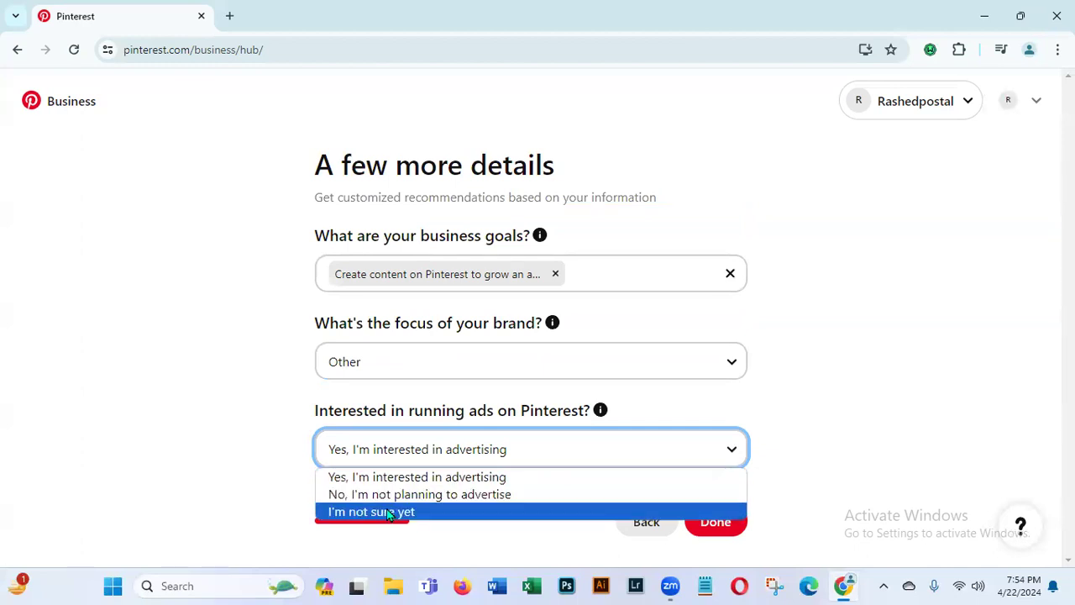
pyautogui.click(469, 512)
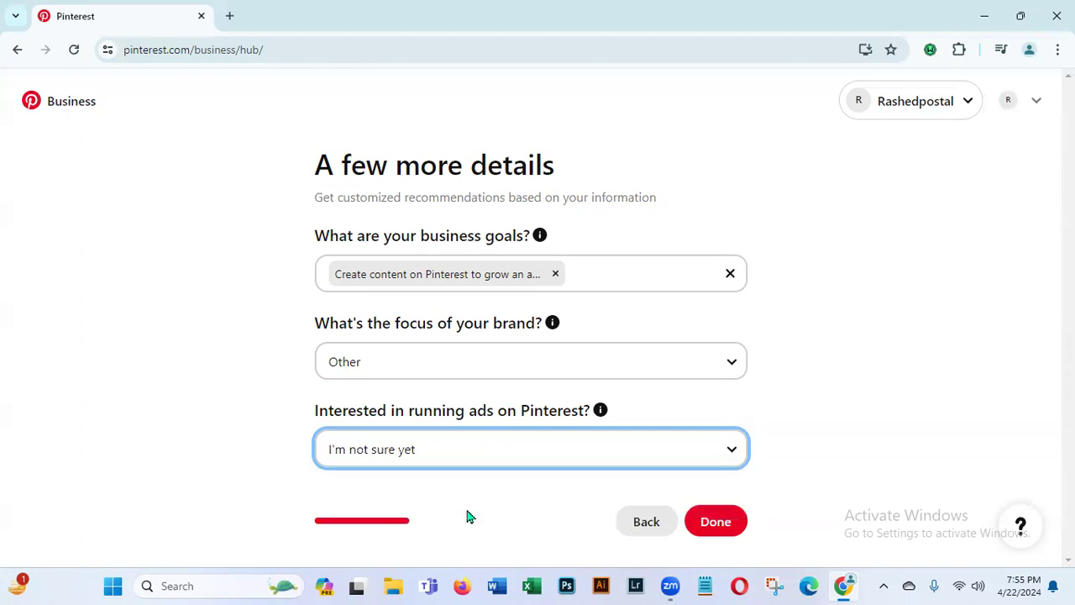
pyautogui.click(721, 522)
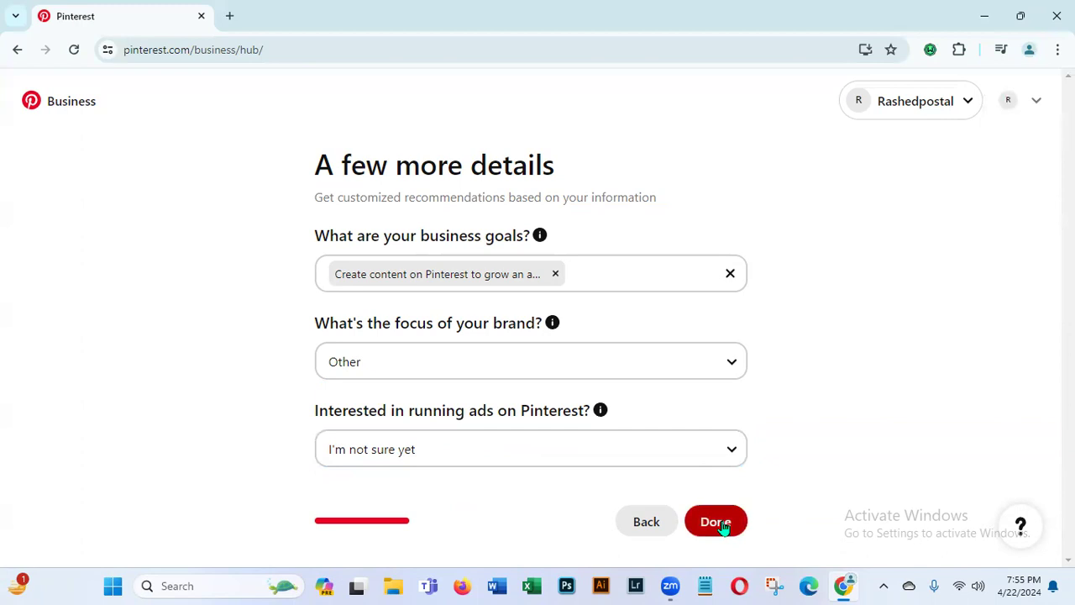
pyautogui.click(720, 522)
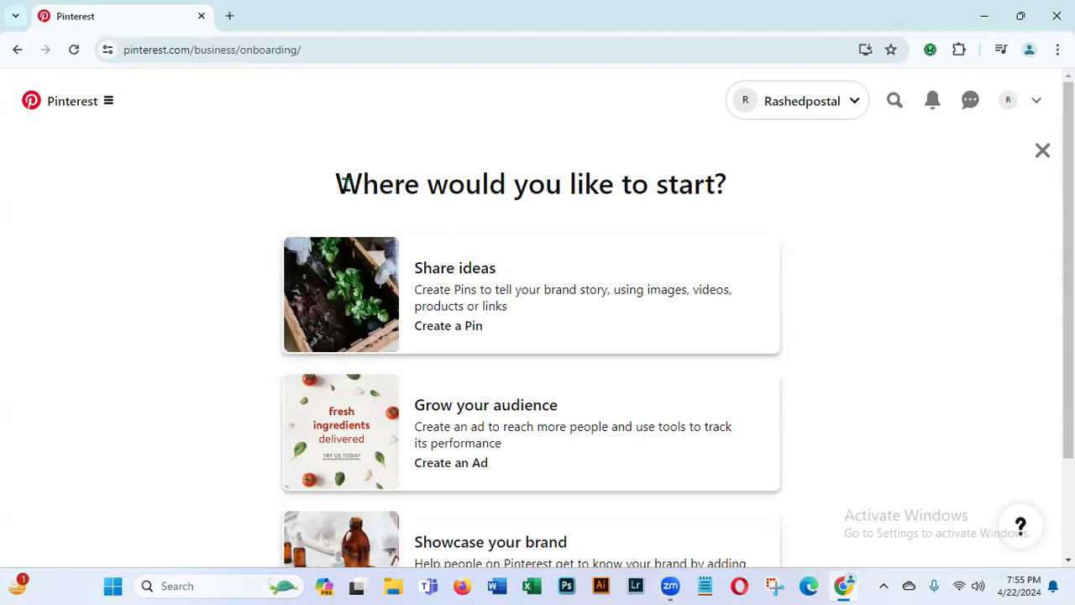
# - Pick the 'Showcase your brand' card on the where-to-start page and proceed with Next
pyautogui.moveTo(336, 181); pyautogui.dragTo(739, 187)
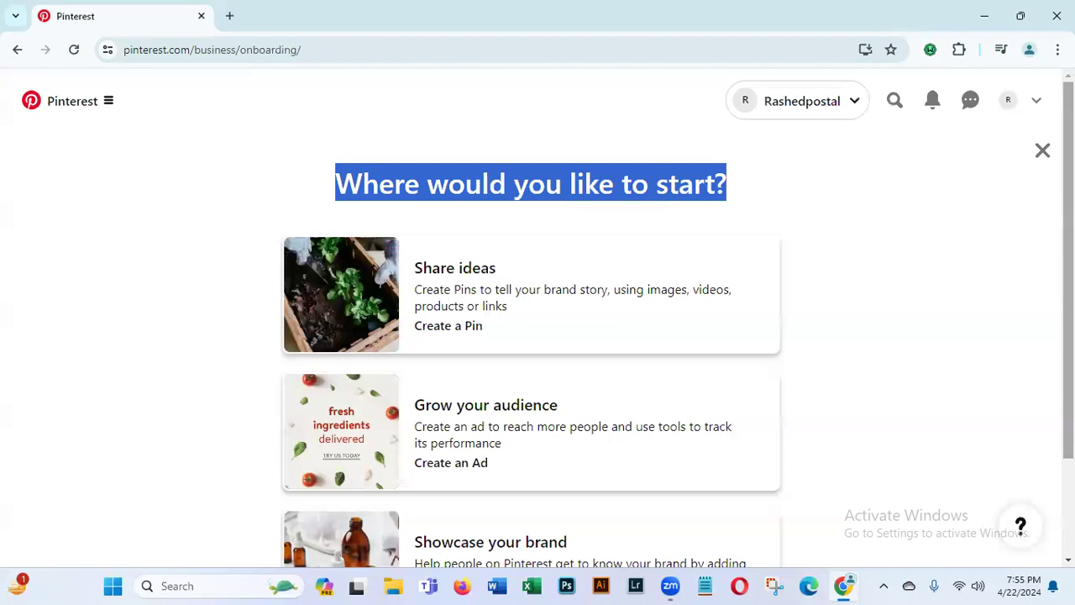
pyautogui.scroll(-2, 802, 183)
pyautogui.scroll(-2, 663, 161)
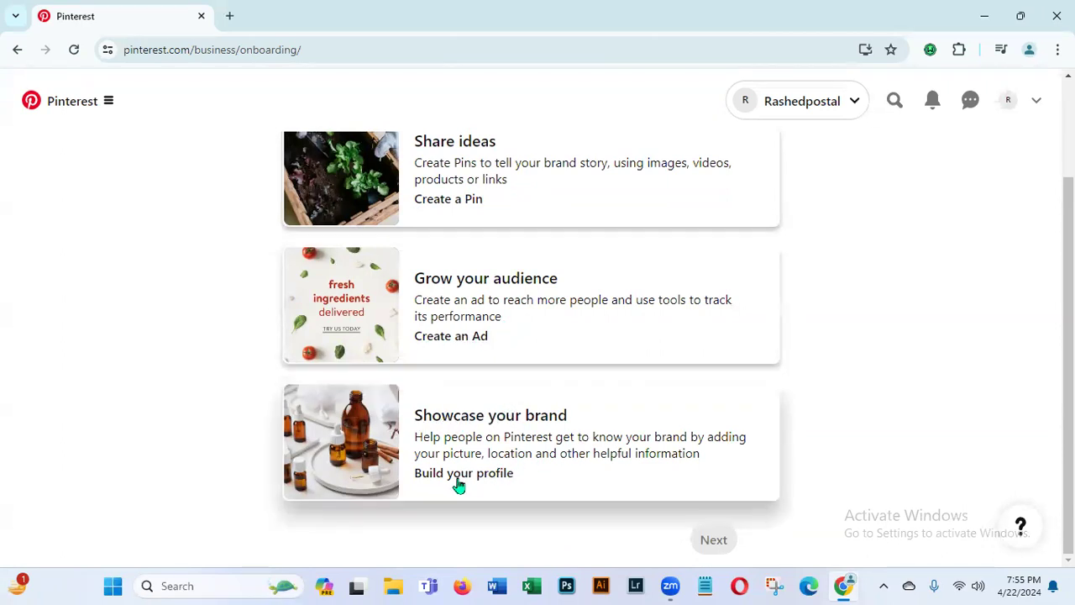
pyautogui.click(525, 451)
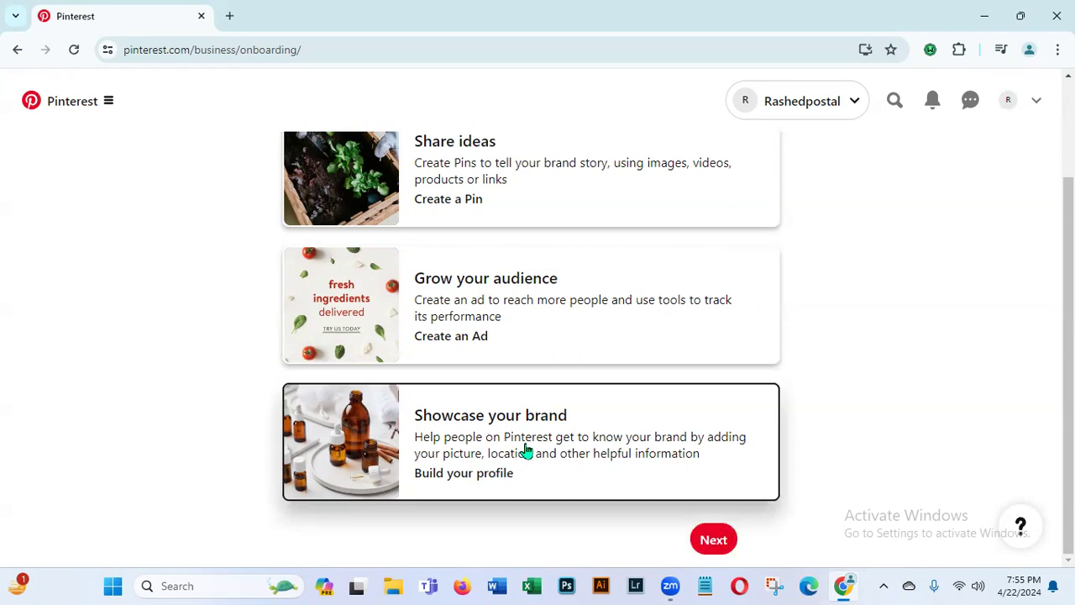
pyautogui.click(715, 541)
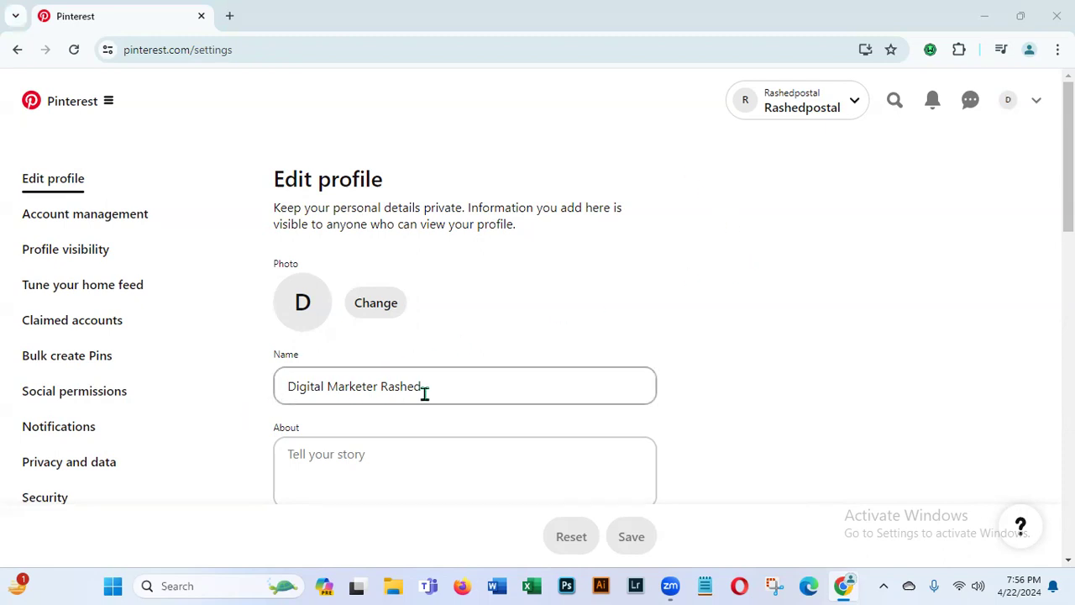
# - Select the display Name field on Edit profile and scroll down toward the About box
pyautogui.click(456, 387)
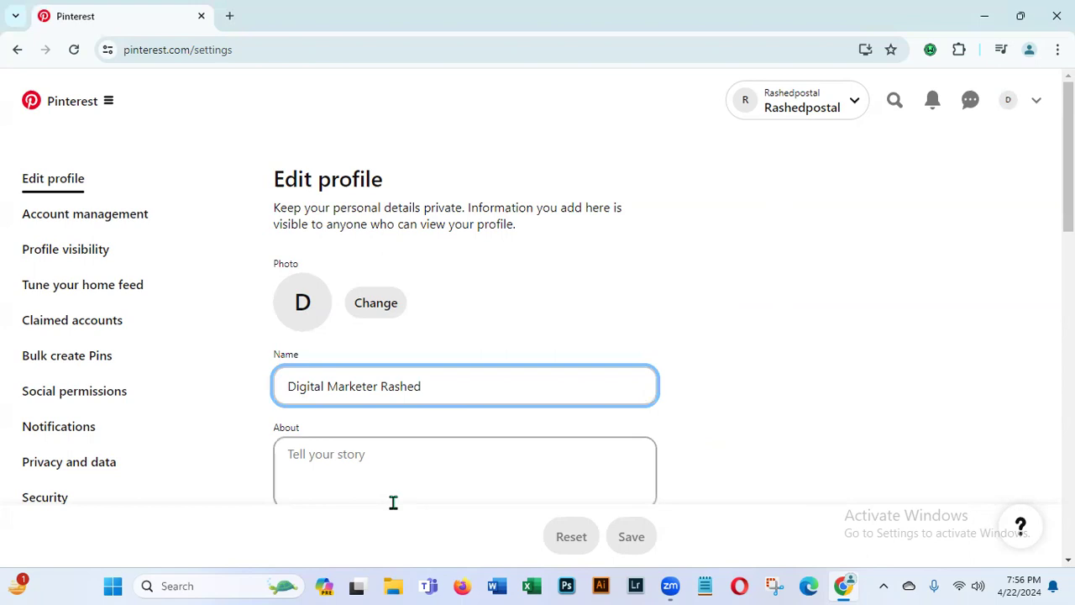
pyautogui.hotkey('alt', 'Tab')
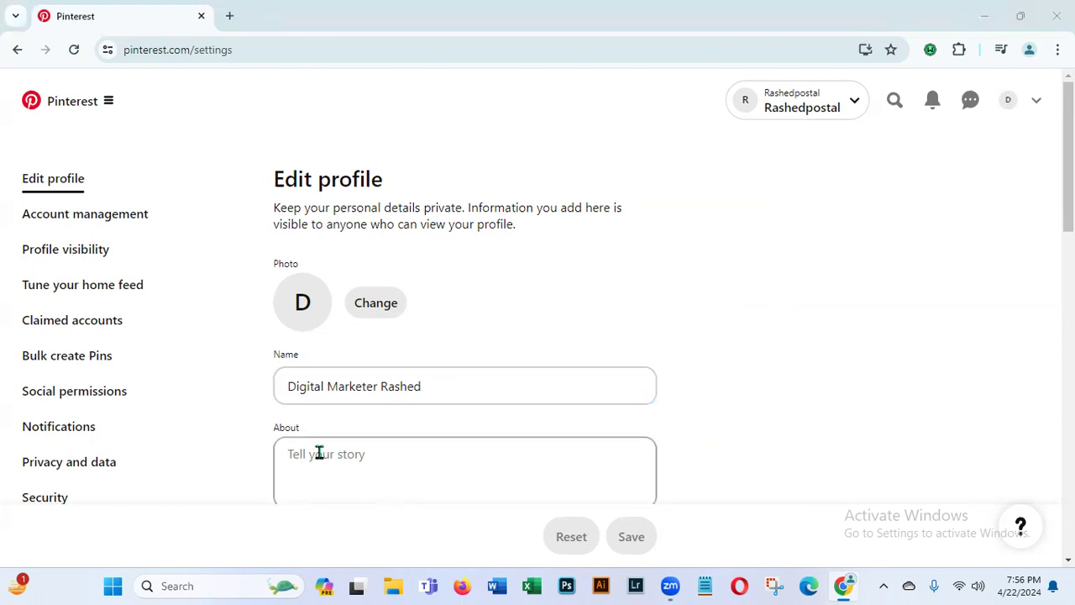
pyautogui.moveTo(1068, 168); pyautogui.dragTo(1069, 211)
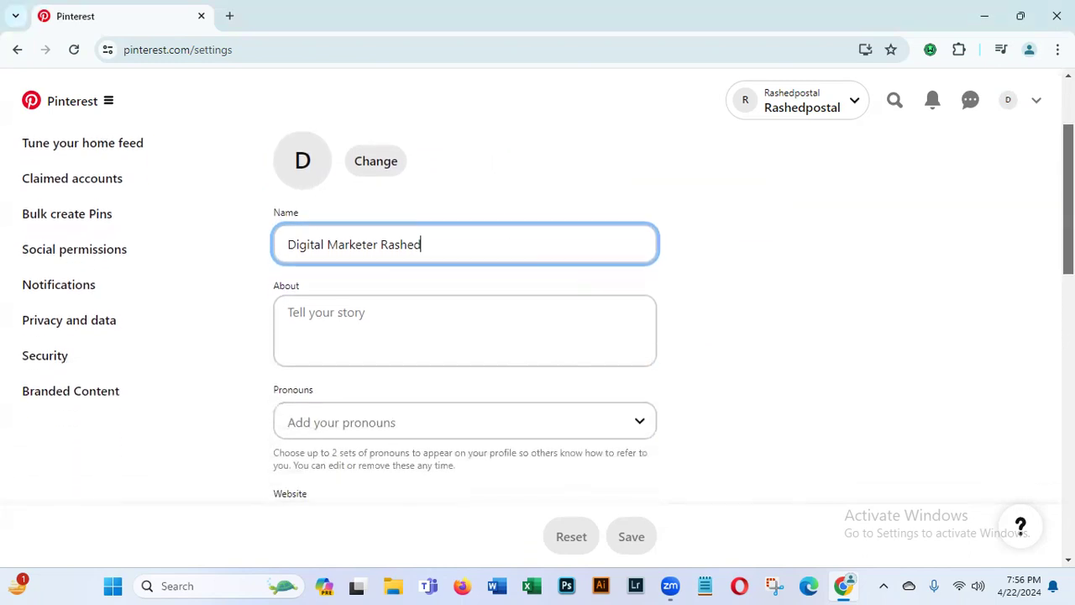
# - Write an About bio: name, professional digital marketer and freelancer in social media marketing & management
pyautogui.click(332, 315)
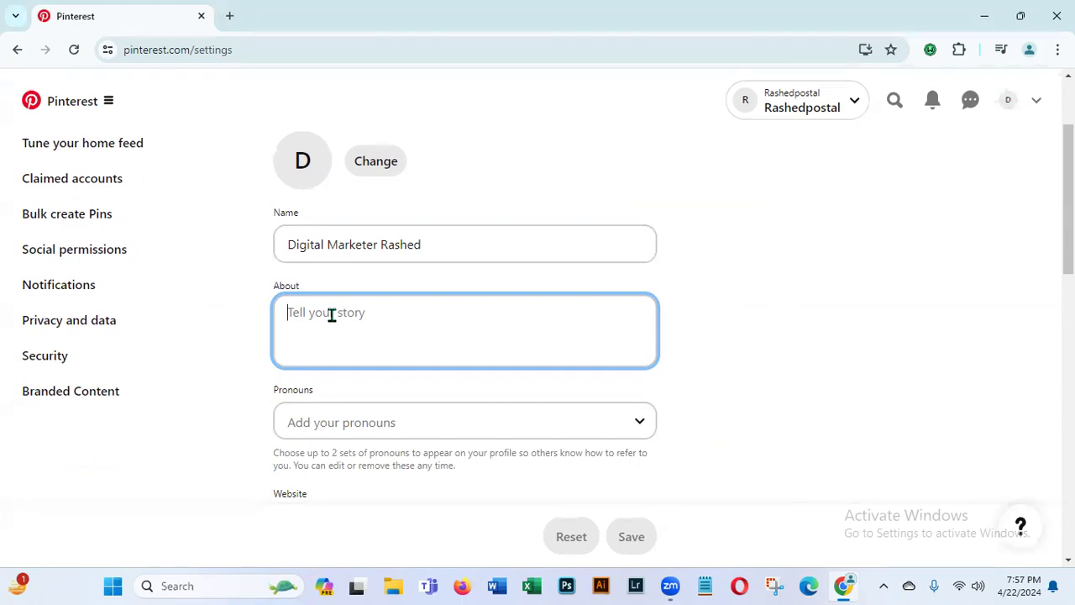
pyautogui.write('He')
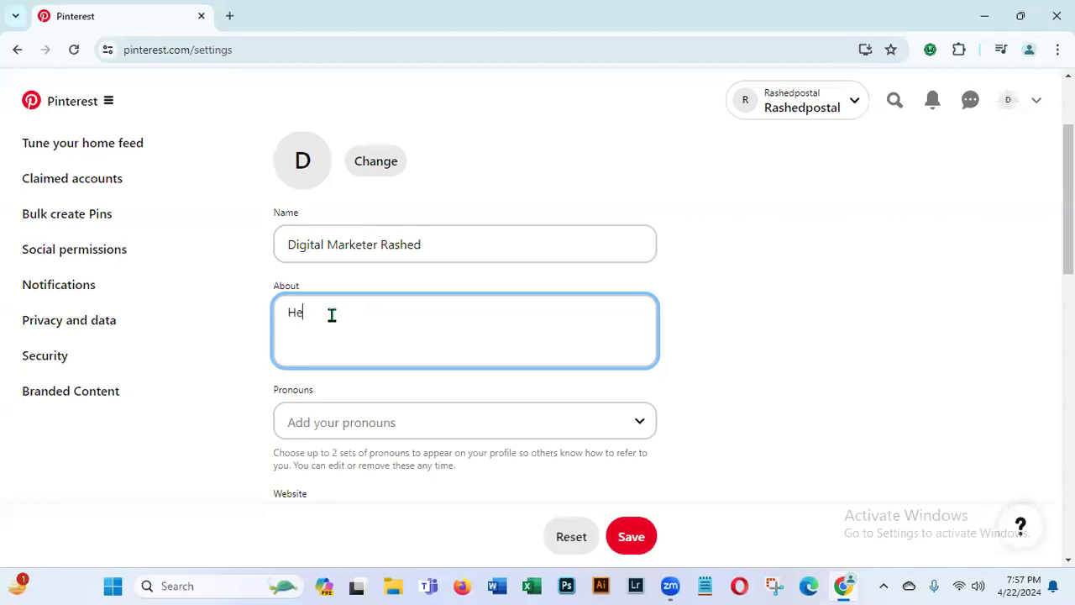
pyautogui.write('llo! This is Rashed')
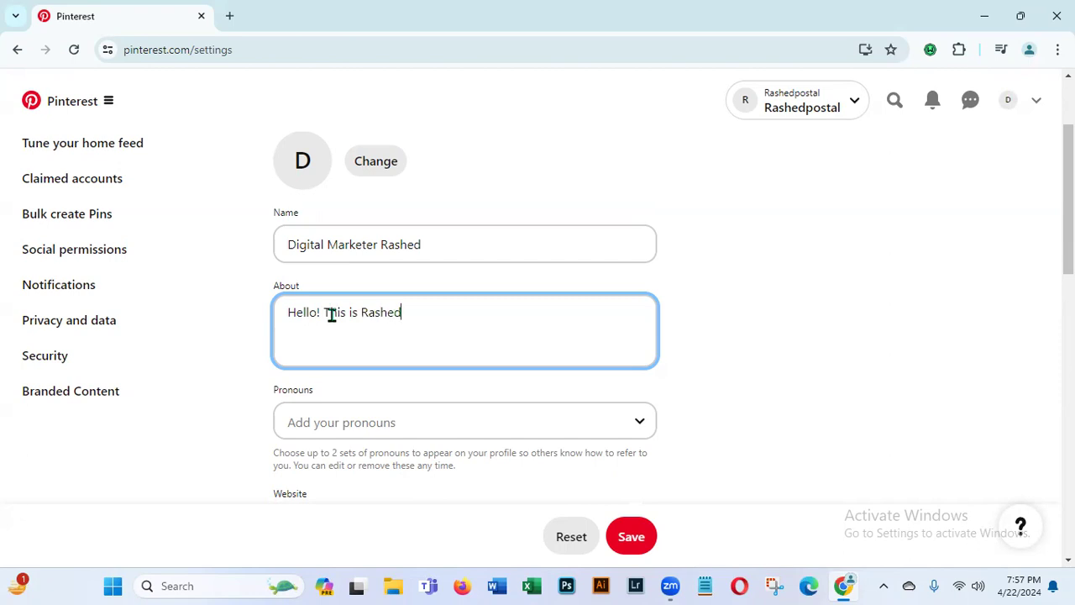
pyautogui.write(' a p')
pyautogui.write('rofessional digital')
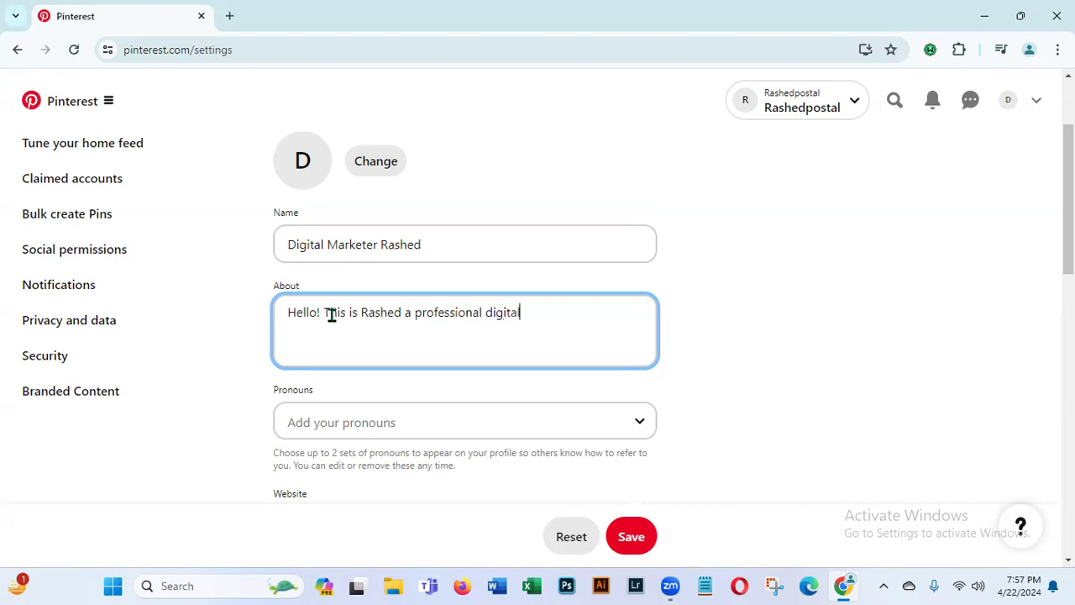
pyautogui.write(' marketer and freelancer')
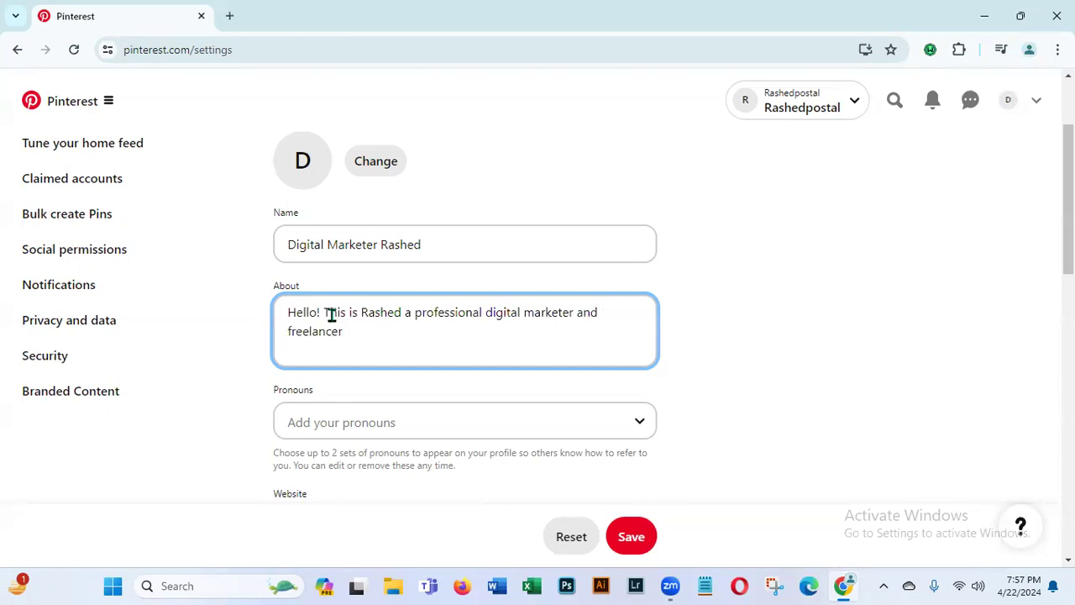
pyautogui.write(', specialized')
pyautogui.write('in social medi')
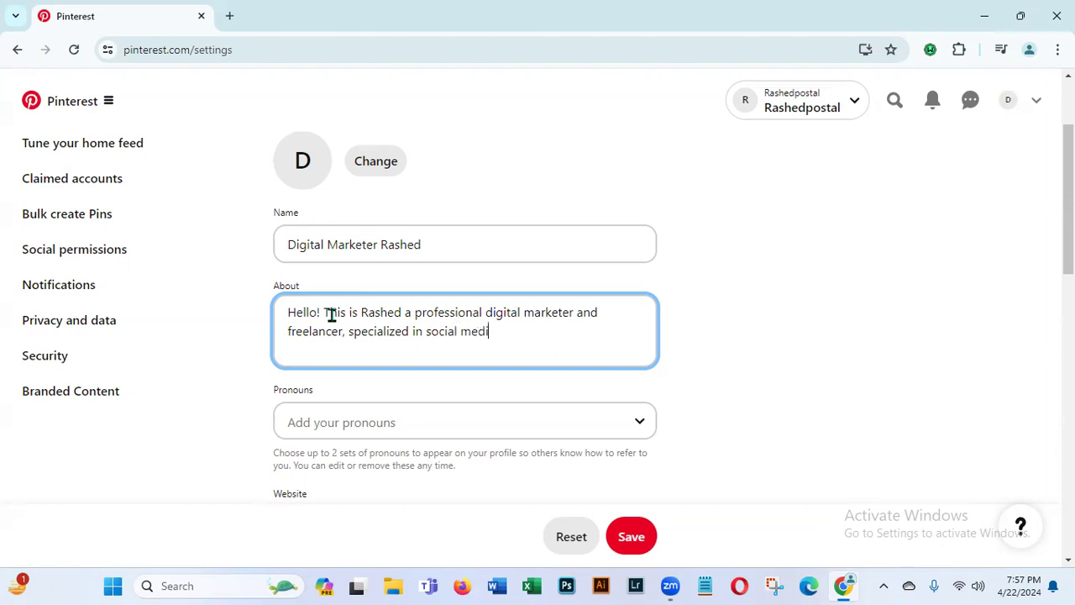
pyautogui.write('a marketing & socila')
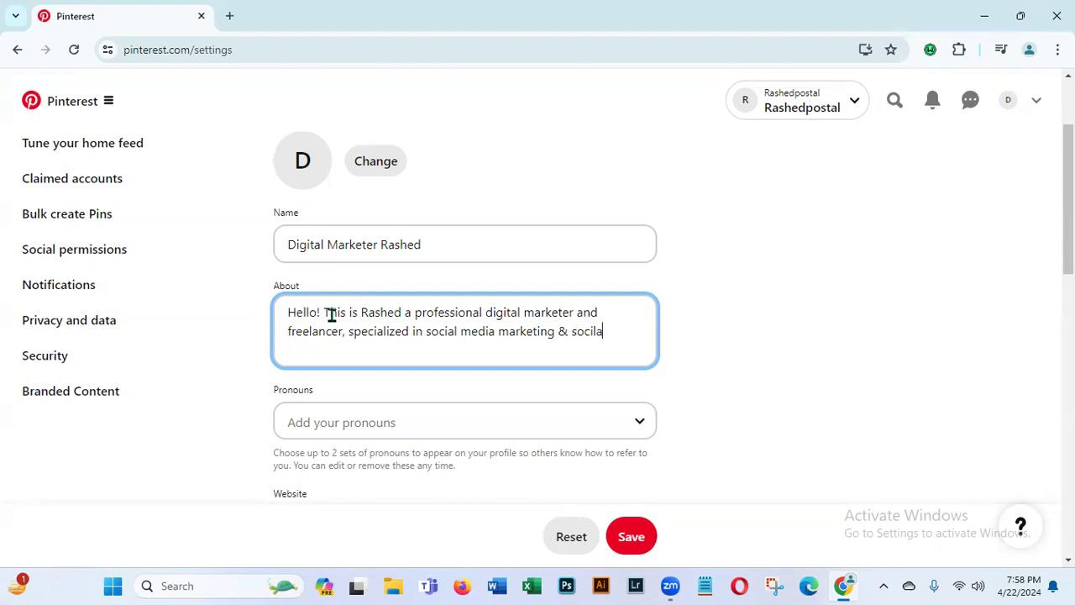
pyautogui.press('BackSpace')
pyautogui.press('BackSpace')
pyautogui.write('al media manageennt')
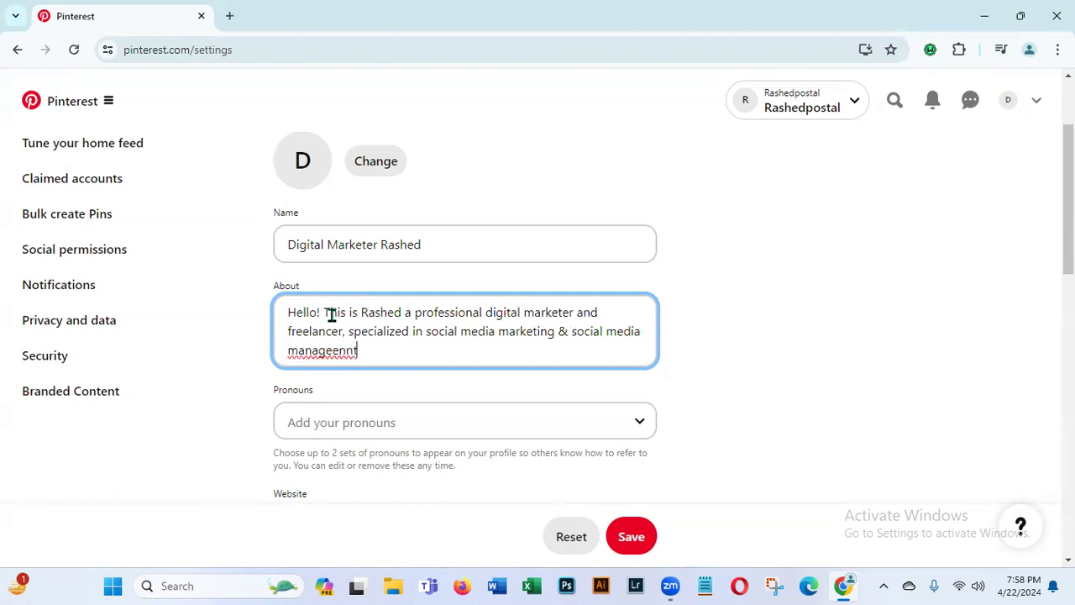
pyautogui.click(337, 354)
pyautogui.press('BackSpace')
pyautogui.press('BackSpace')
pyautogui.press('BackSpace')
pyautogui.press('BackSpace')
pyautogui.write('ment')
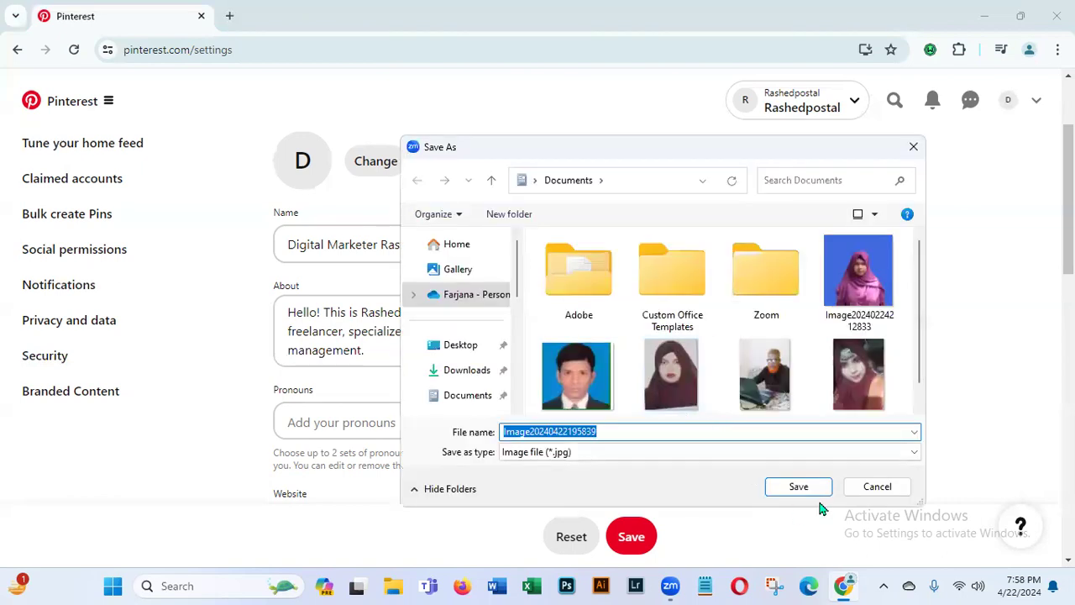
# - Save the captured portrait to Documents and upload it as the new profile photo
pyautogui.click(799, 488)
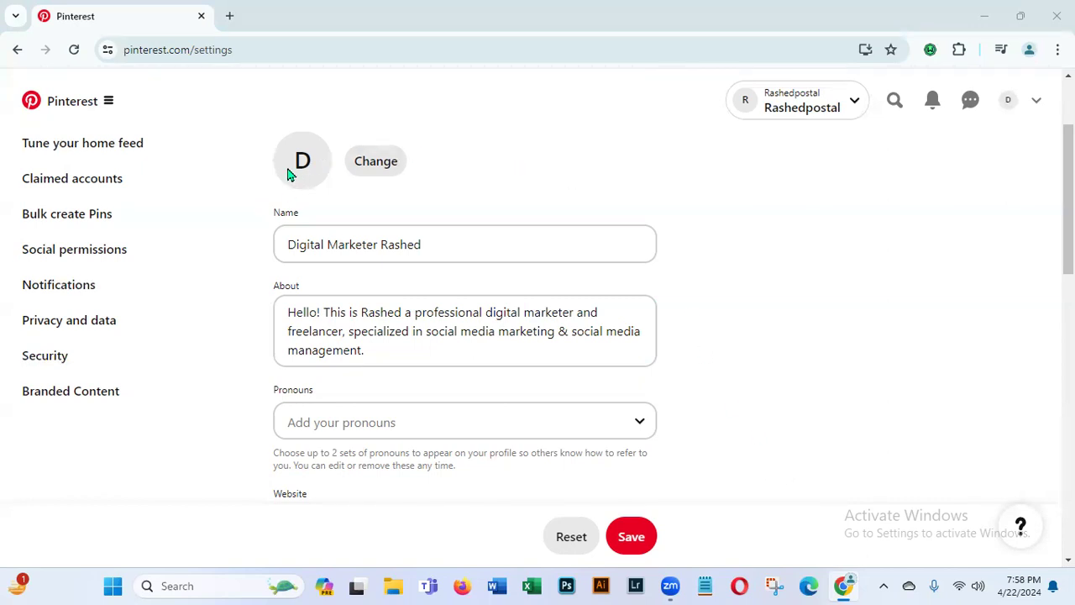
pyautogui.click(377, 162)
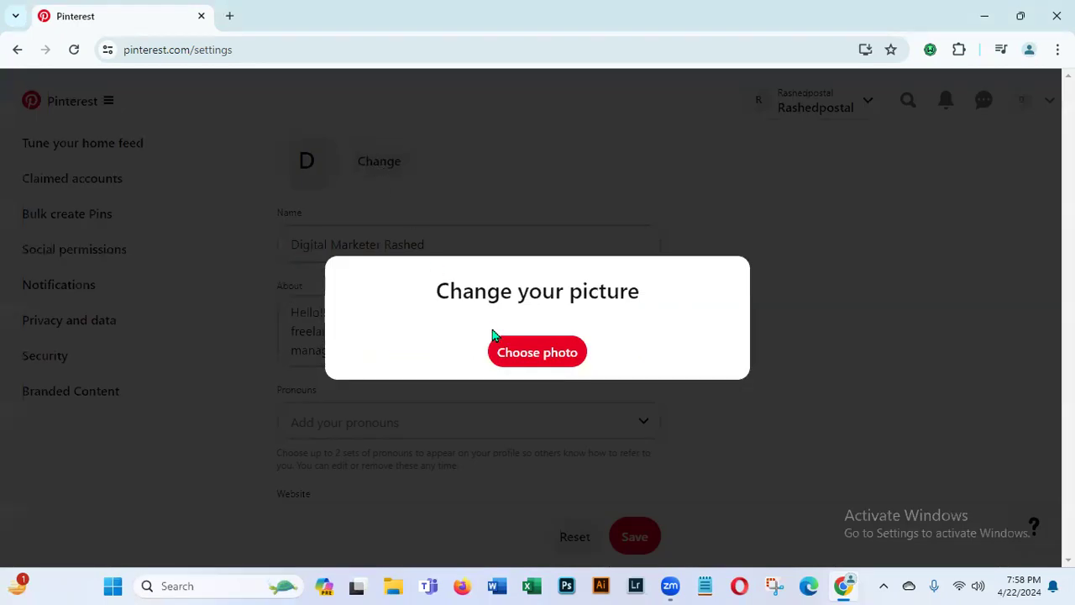
pyautogui.click(557, 356)
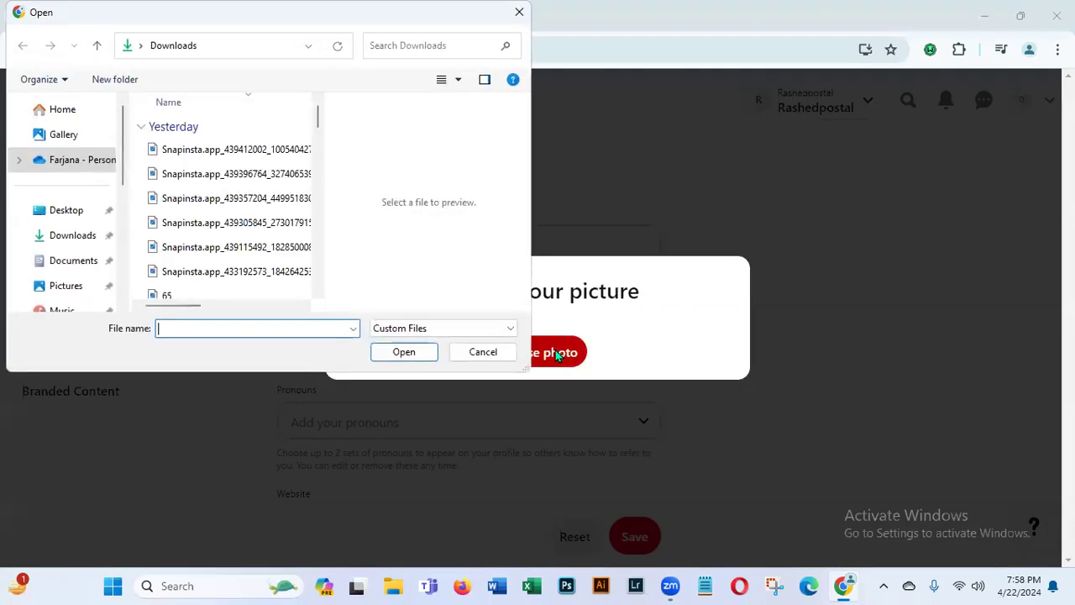
pyautogui.click(72, 265)
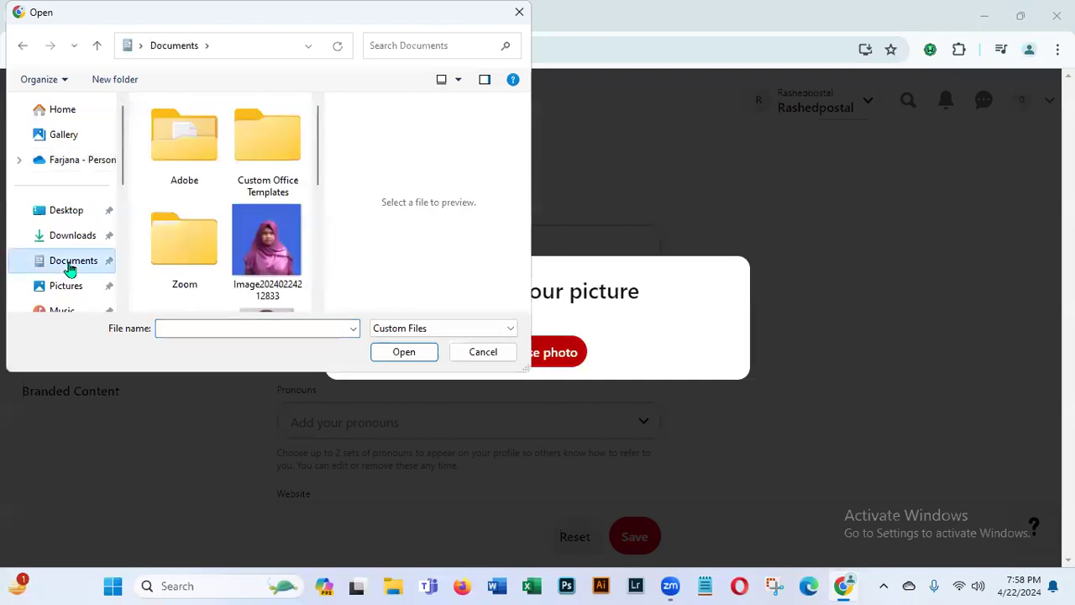
pyautogui.moveTo(315, 156); pyautogui.dragTo(308, 288)
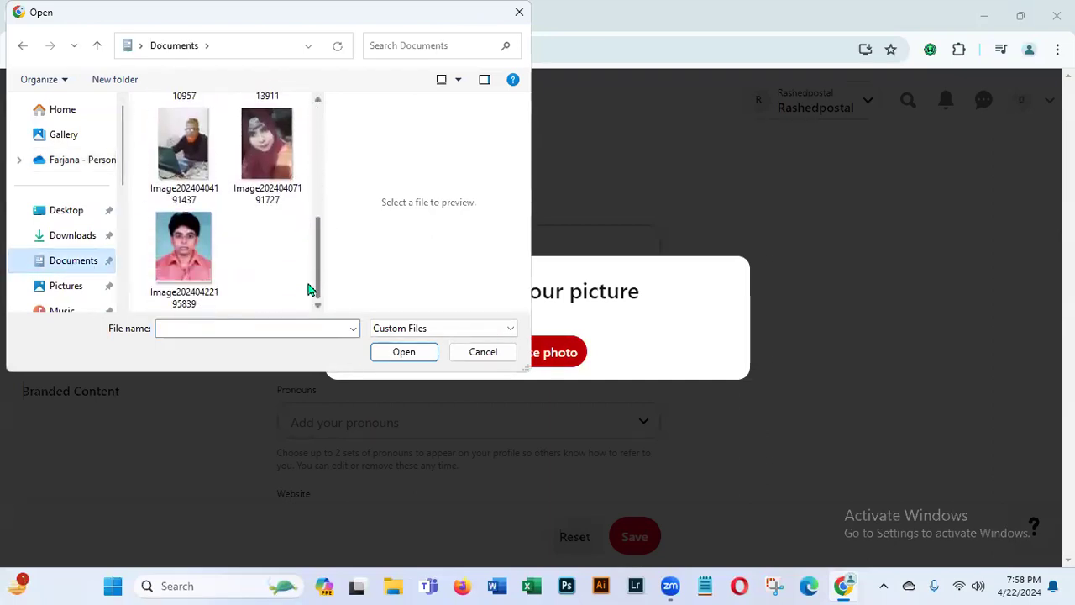
pyautogui.click(165, 252)
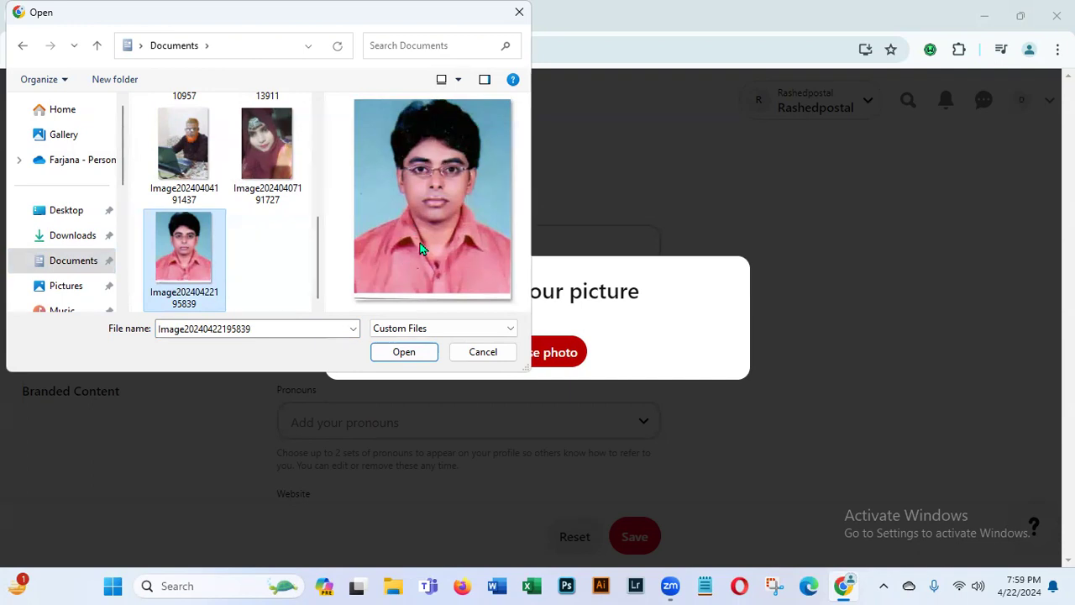
pyautogui.click(405, 352)
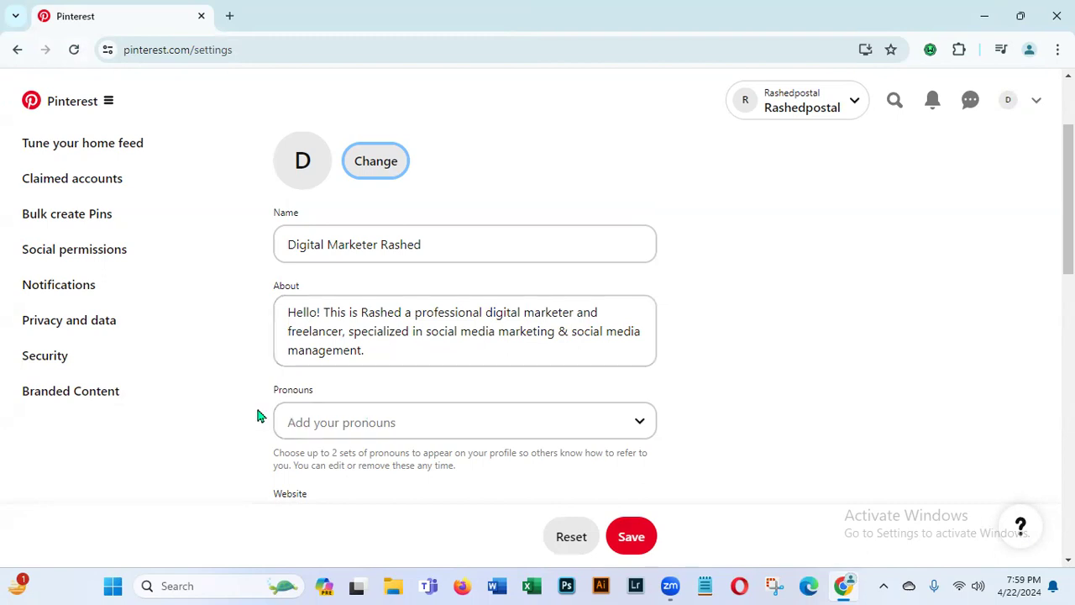
pyautogui.click(275, 393)
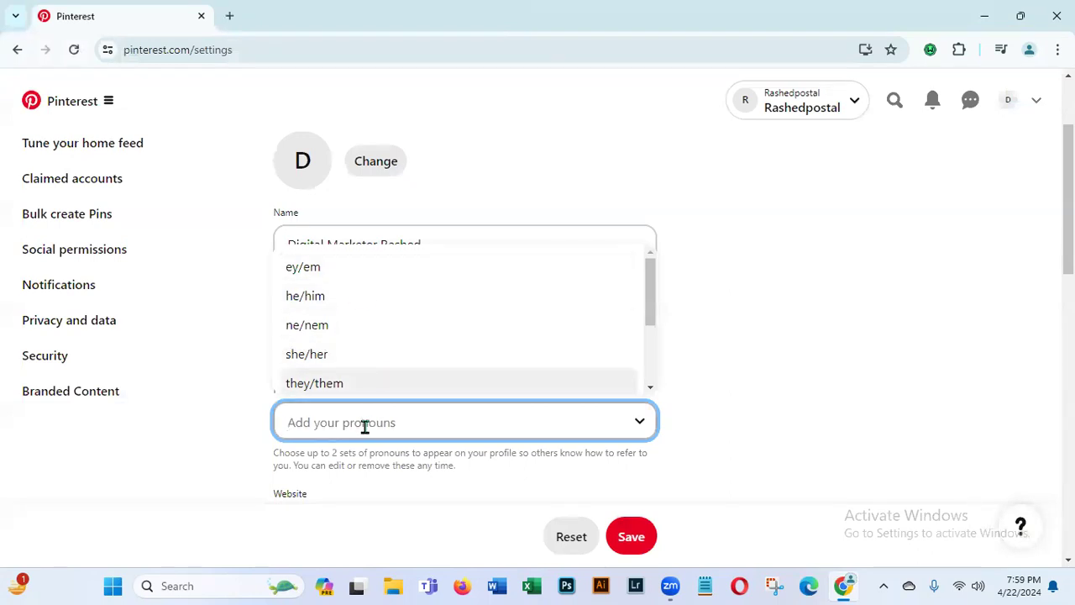
# - Choose he/him from the Pronouns list
pyautogui.click(323, 301)
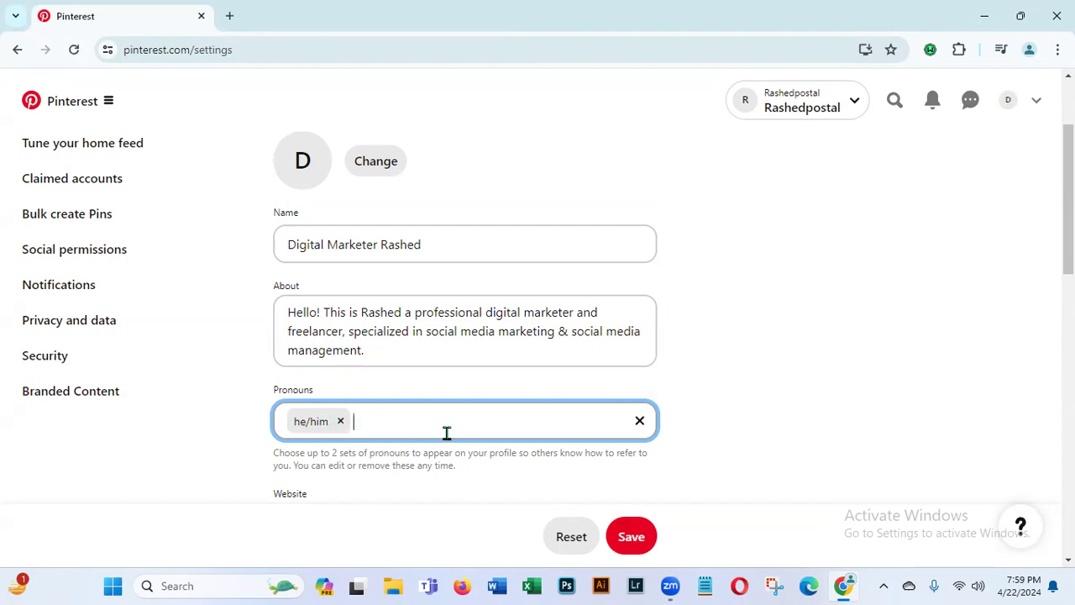
# - Remove 'postal' from the username, prefix it with 'dm', and save the profile
pyautogui.scroll(-3, 465, 319)
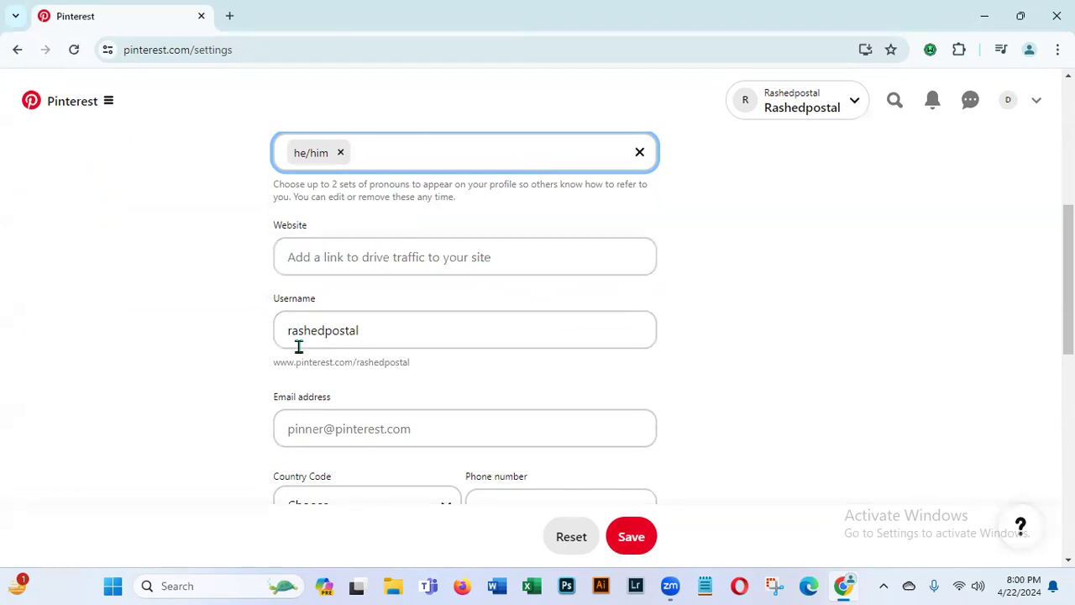
pyautogui.click(363, 329)
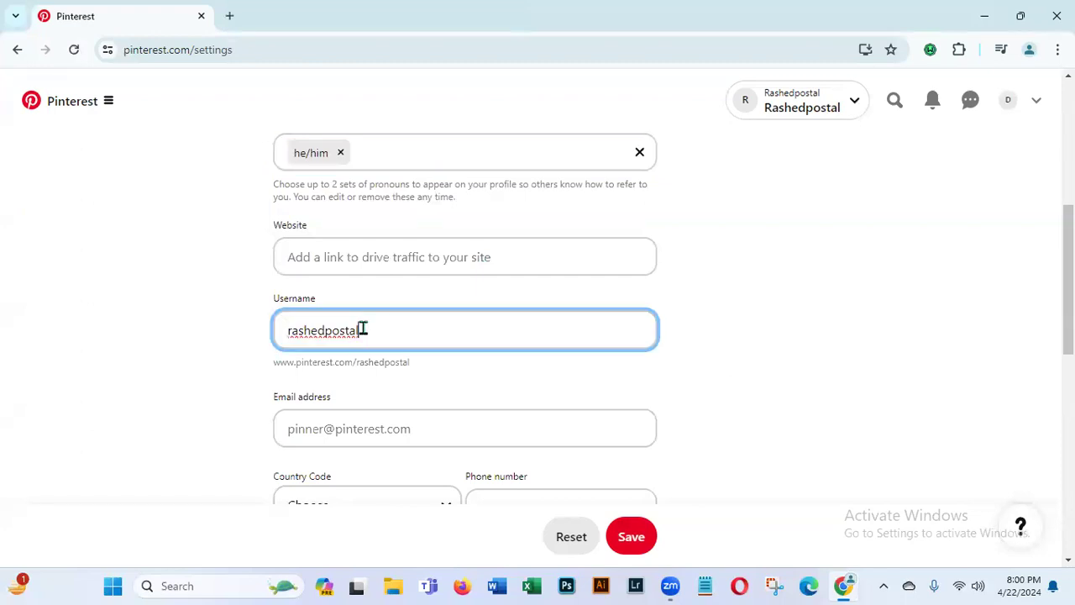
pyautogui.press('BackSpace')
pyautogui.press('BackSpace')
pyautogui.press('BackSpace')
pyautogui.press('BackSpace')
pyautogui.press('BackSpace')
pyautogui.press('BackSpace')
pyautogui.write('dm')
pyautogui.moveTo(1069, 279); pyautogui.dragTo(1068, 352)
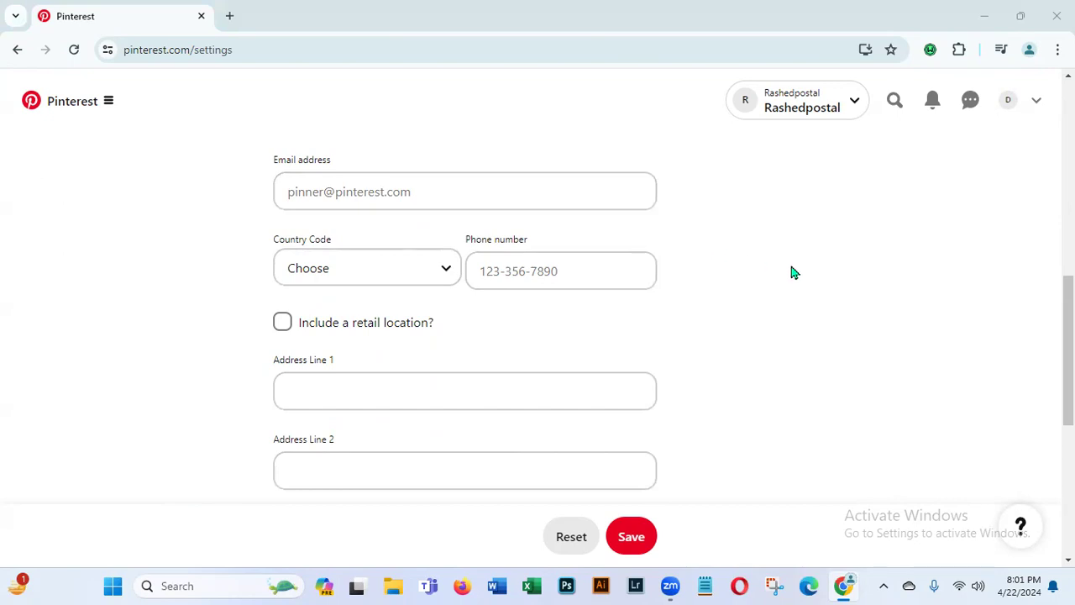
pyautogui.moveTo(1069, 319); pyautogui.dragTo(1069, 446)
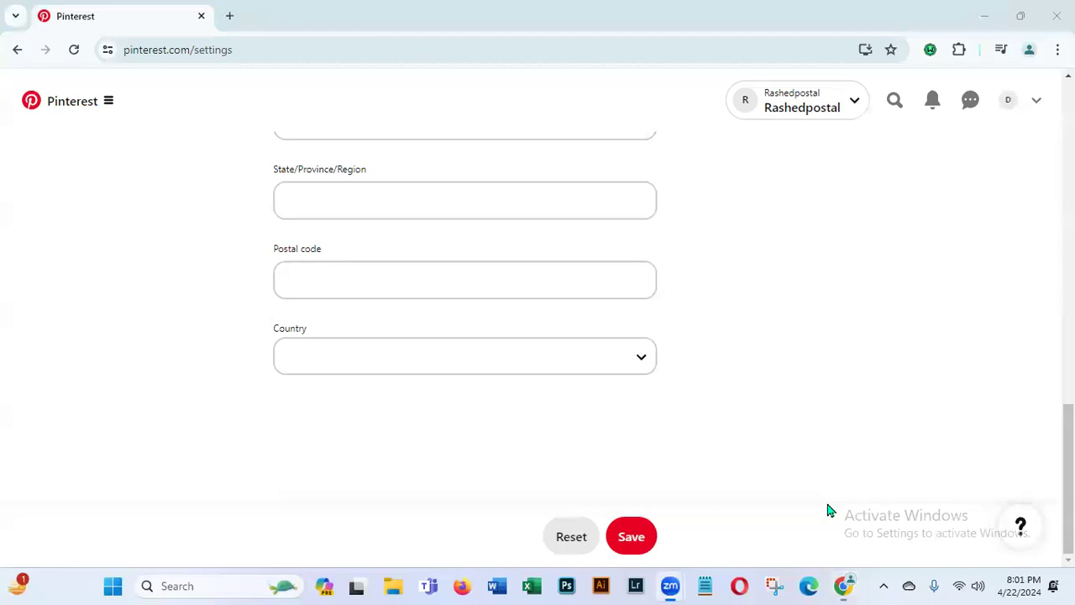
pyautogui.click(629, 537)
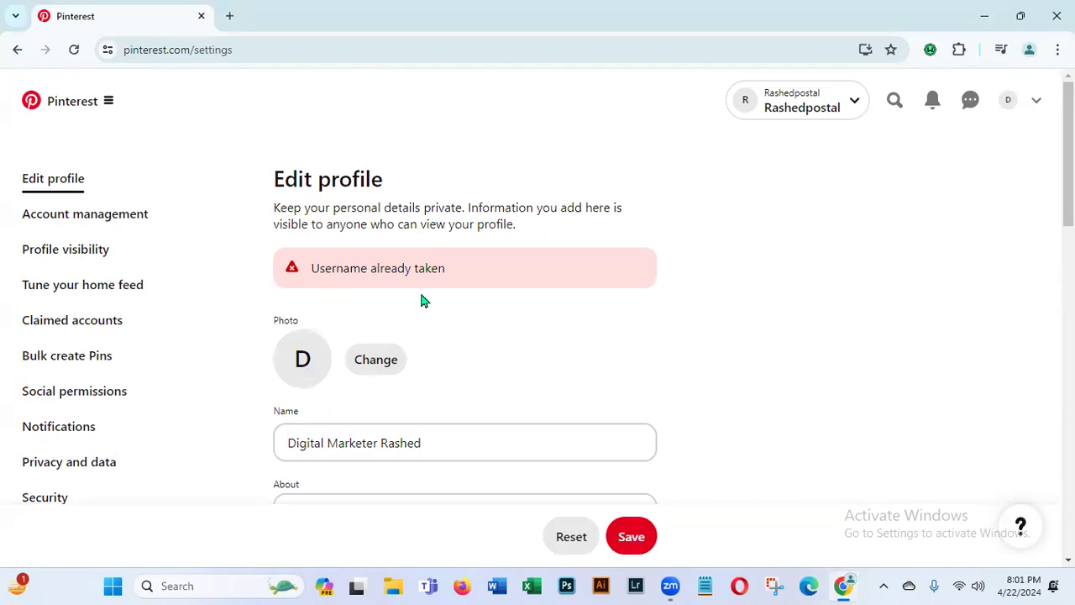
# - Append 24 to the rejected username and save the profile successfully
pyautogui.moveTo(1069, 168); pyautogui.dragTo(1069, 332)
pyautogui.click(350, 233)
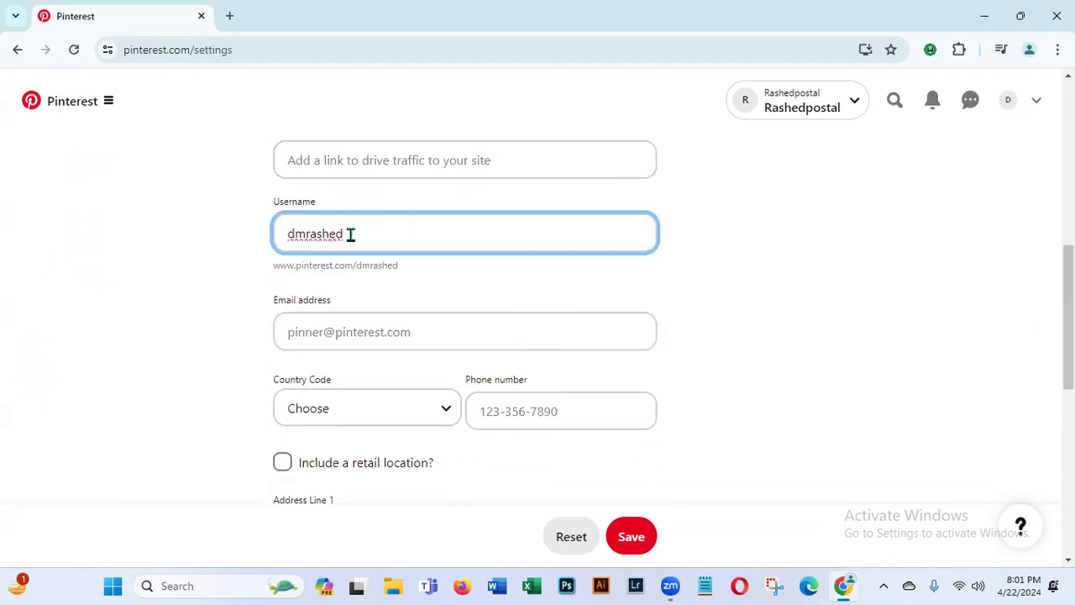
pyautogui.write('24')
pyautogui.click(628, 541)
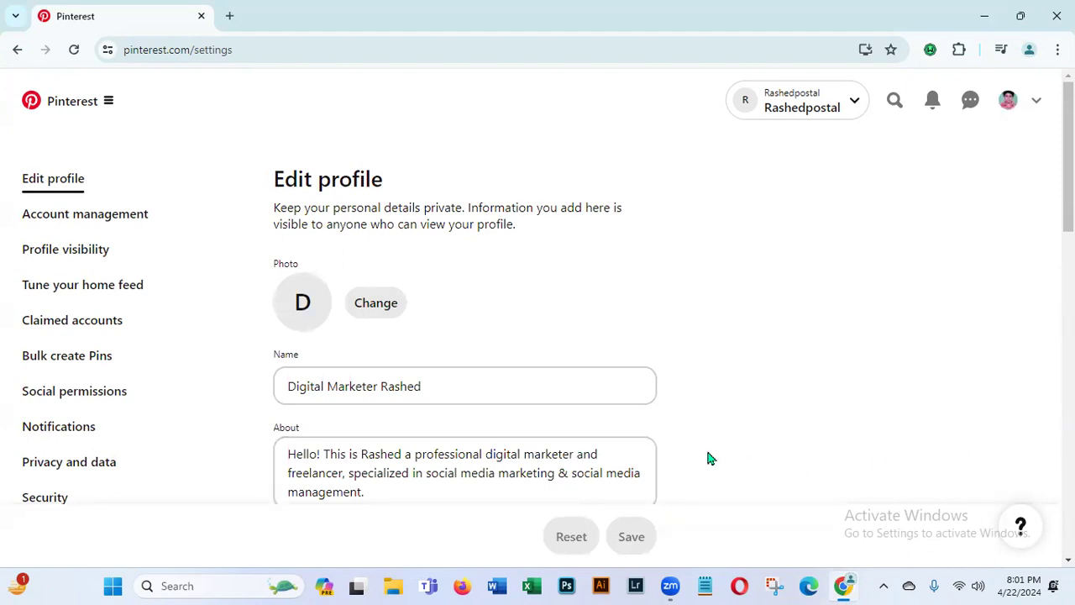
pyautogui.click(1008, 102)
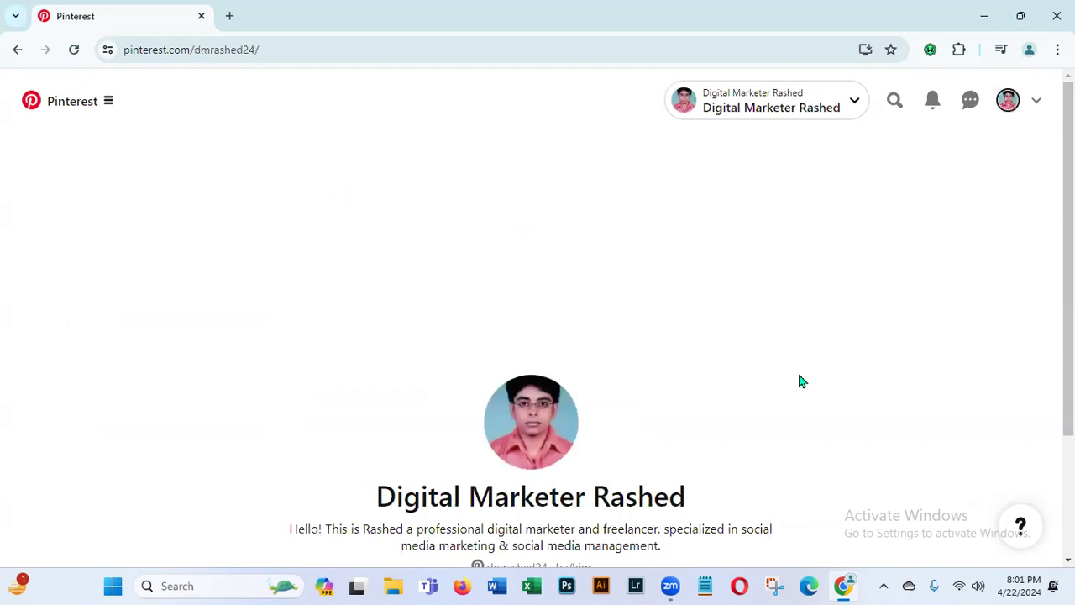
# - Scroll through the public profile to review the portrait, display name, bio and empty cover area
pyautogui.click(671, 585)
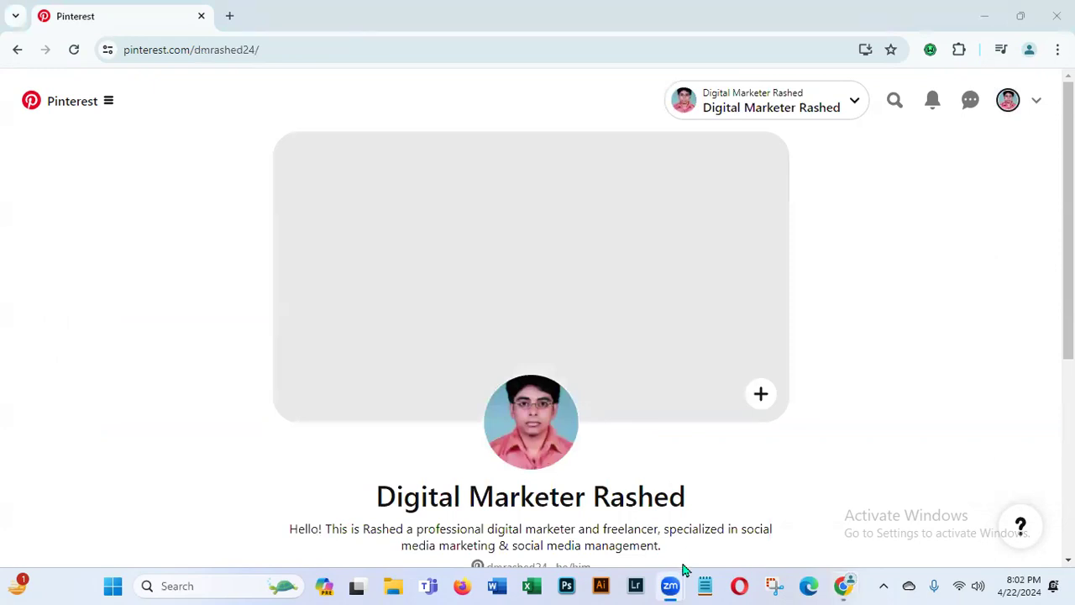
pyautogui.click(1042, 384)
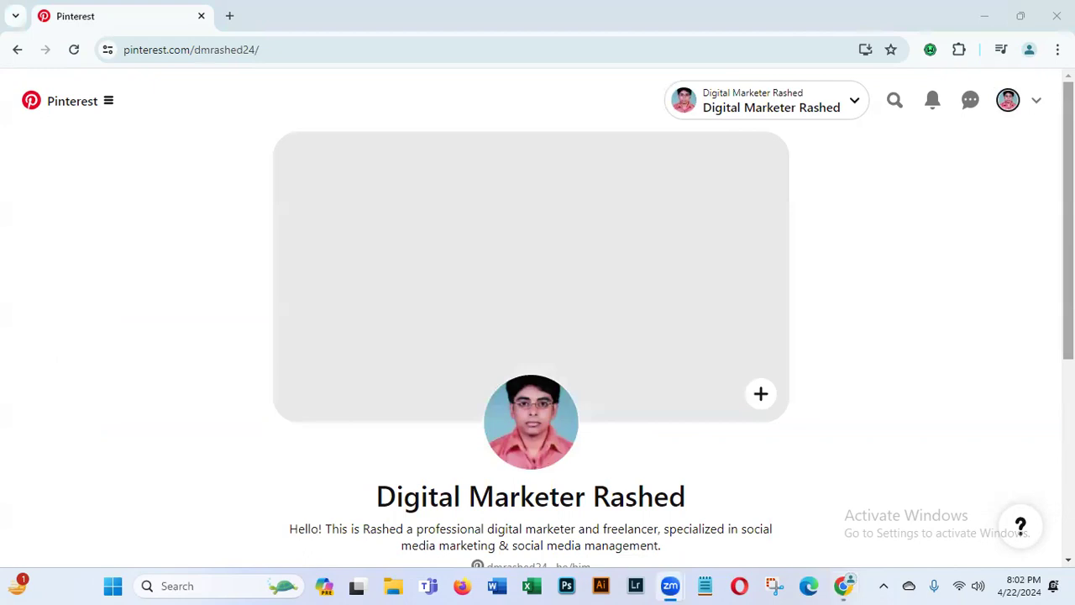
pyautogui.scroll(-3, 1042, 384)
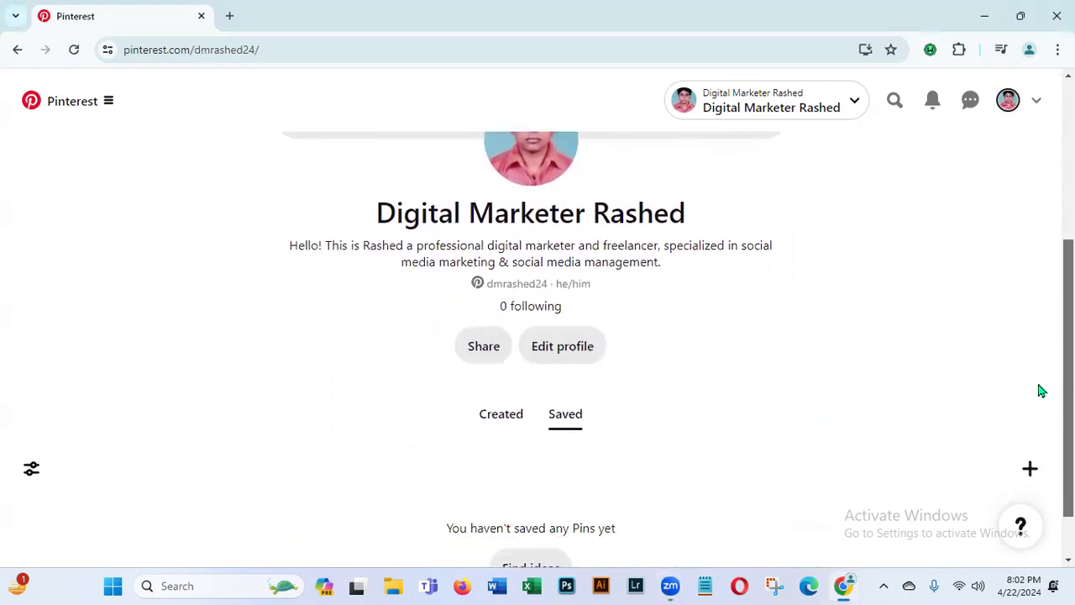
pyautogui.scroll(3, 1037, 378)
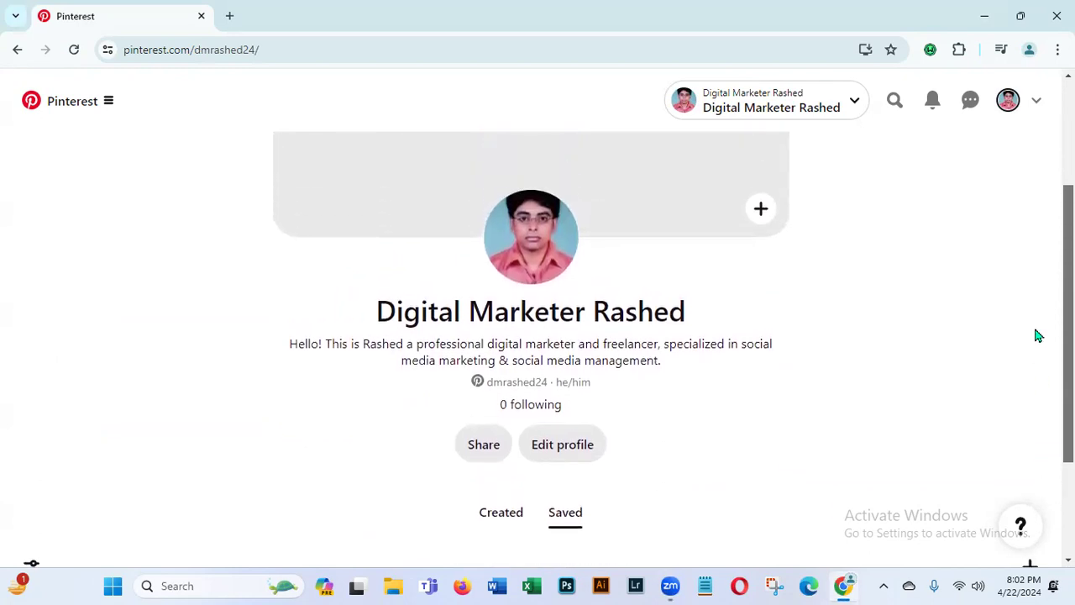
pyautogui.scroll(1, 1034, 260)
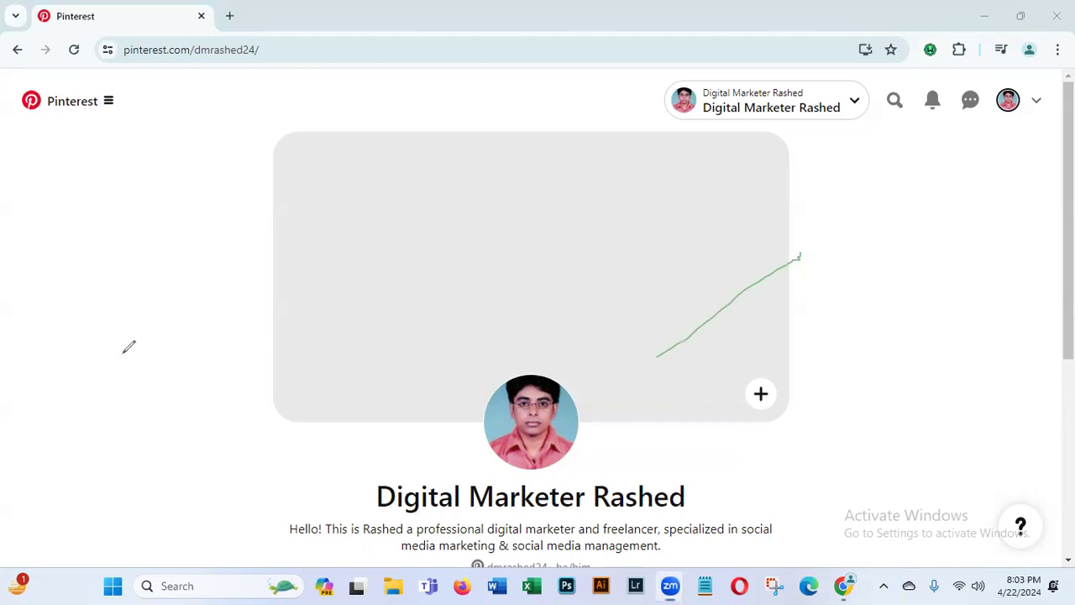
pyautogui.click(725, 299)
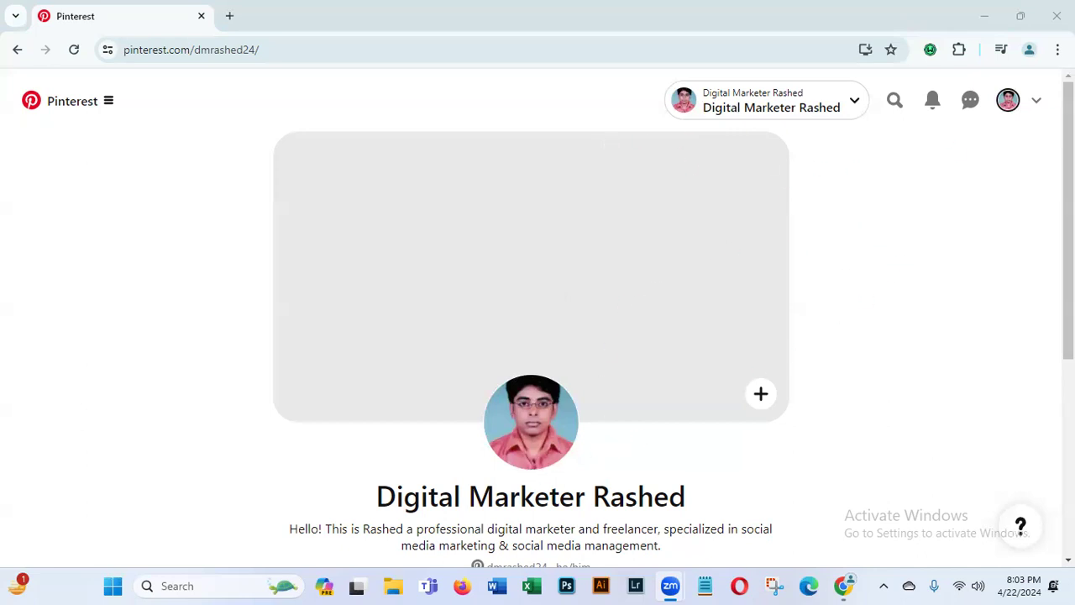
pyautogui.click(1038, 103)
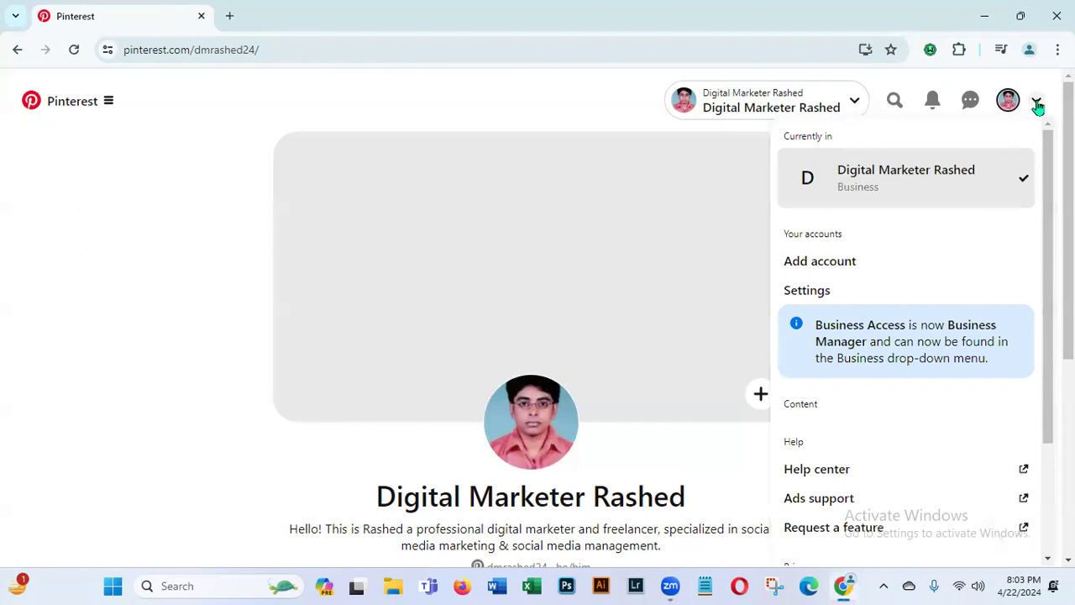
# - Open Settings from the account menu and scroll Edit profile to verify the saved username
pyautogui.click(820, 292)
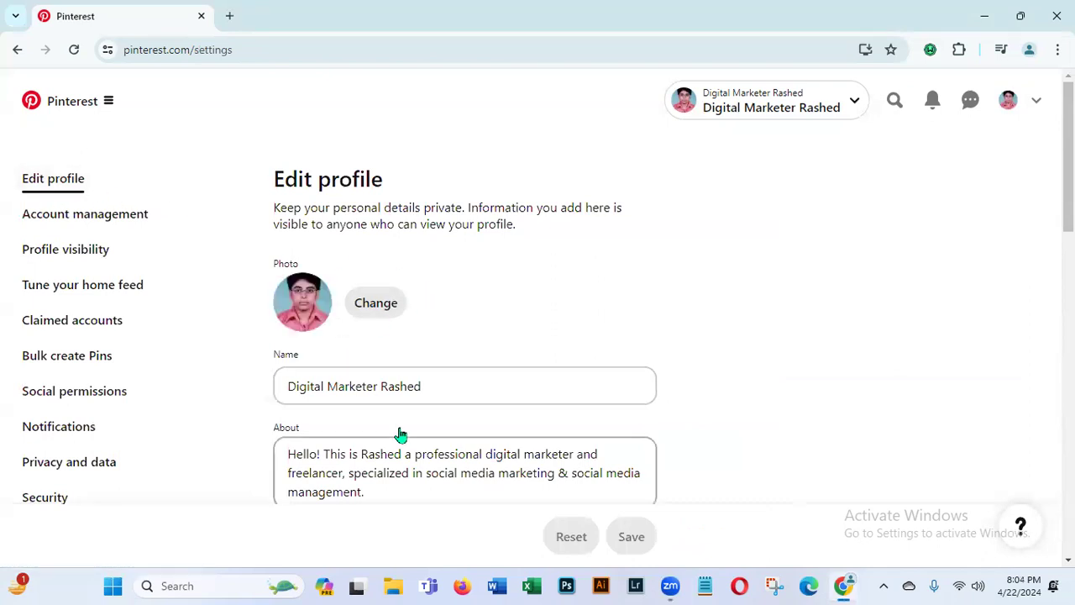
pyautogui.scroll(-3, 1046, 267)
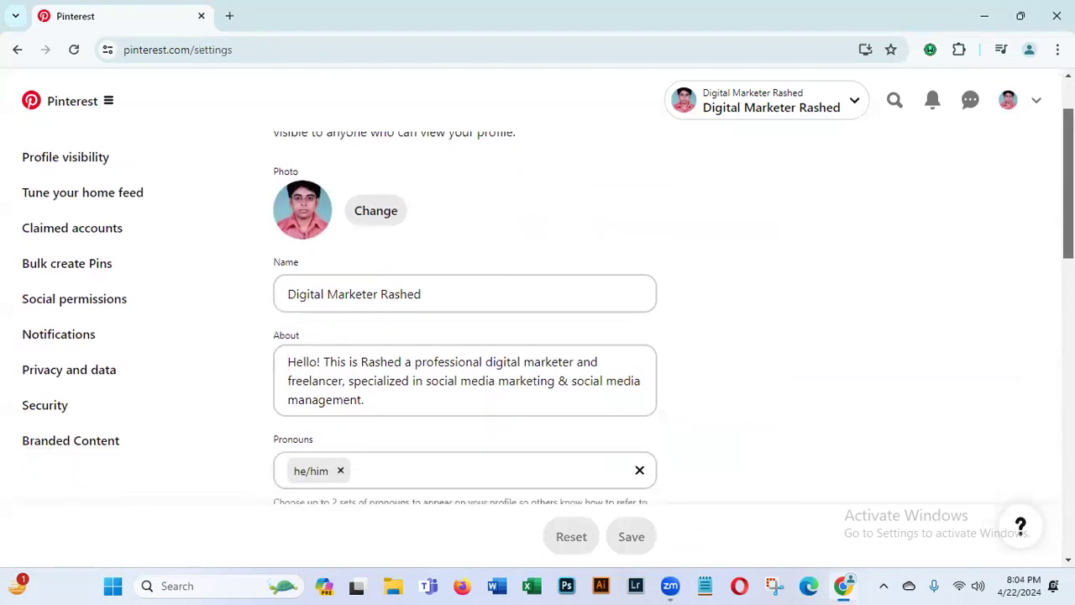
pyautogui.scroll(-1, 1044, 273)
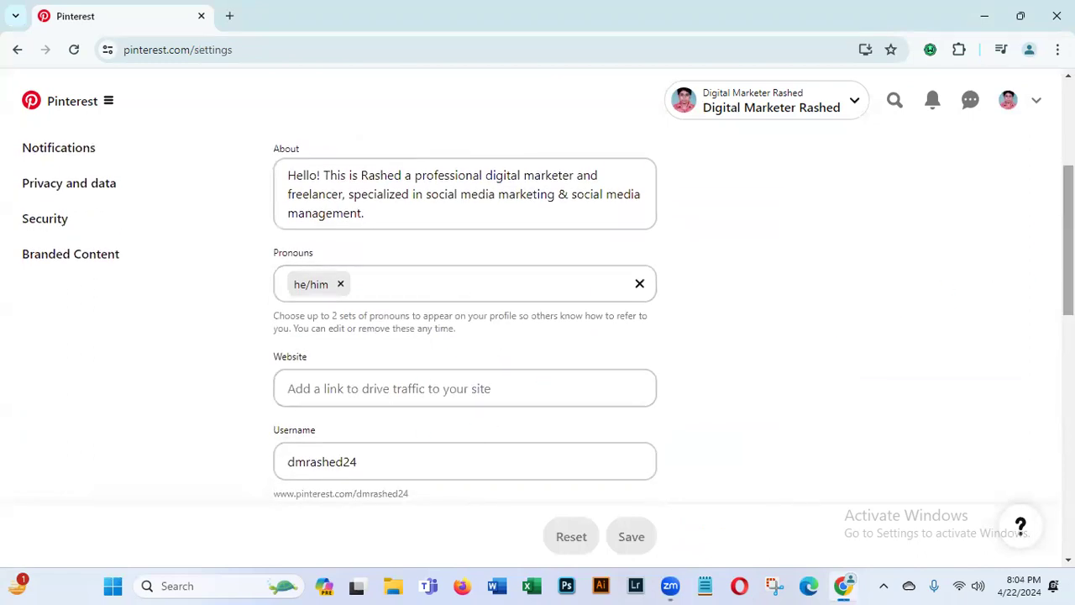
pyautogui.scroll(4, 165, 129)
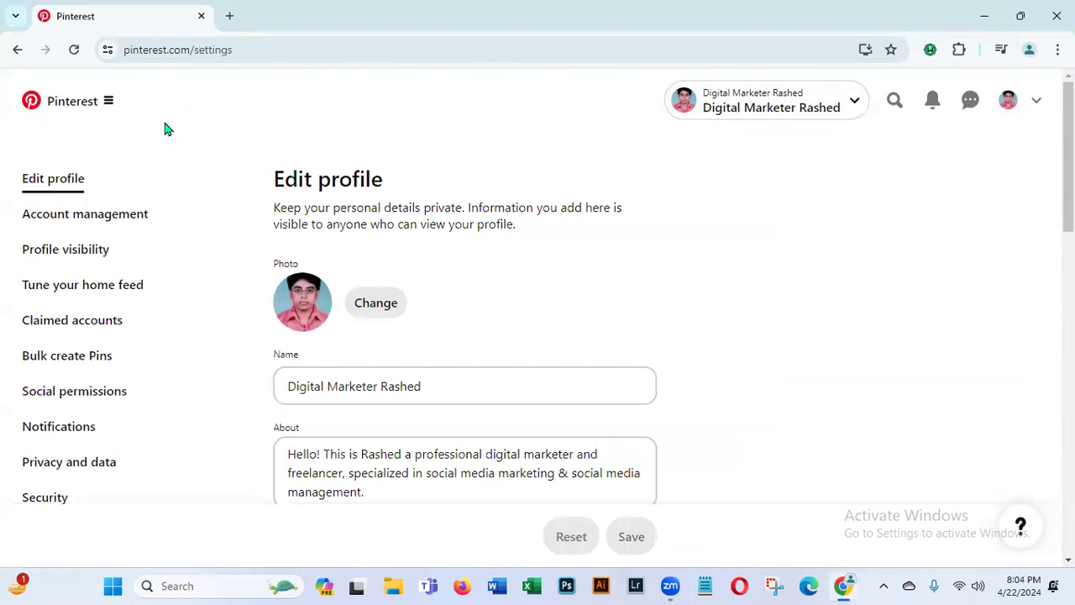
# - Read through Account management: private email, password, convert-to-personal-account, business goals and deletion options
pyautogui.click(58, 221)
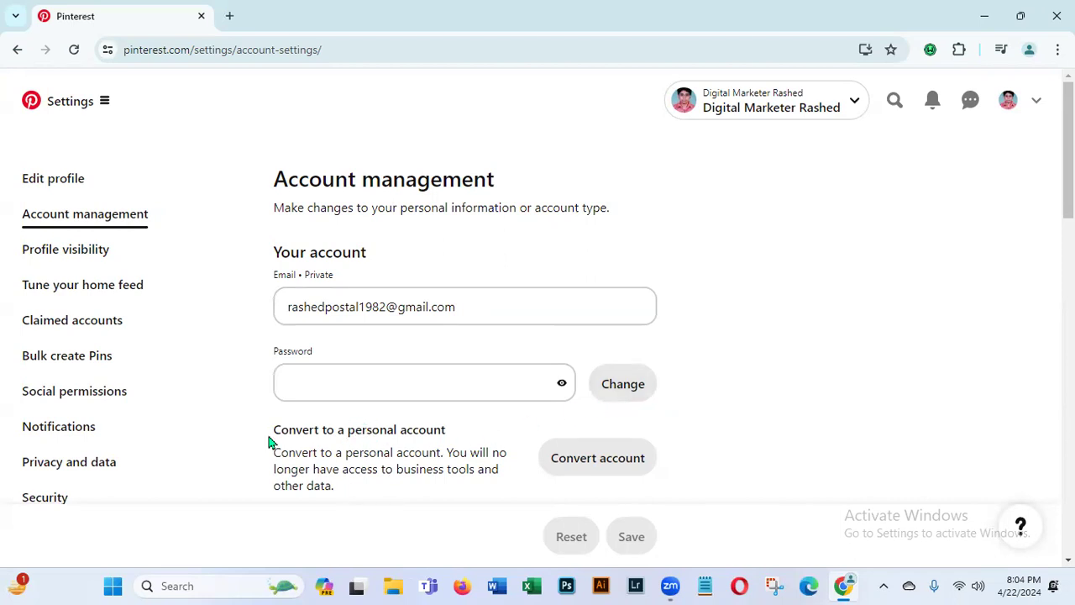
pyautogui.moveTo(277, 429); pyautogui.dragTo(462, 420)
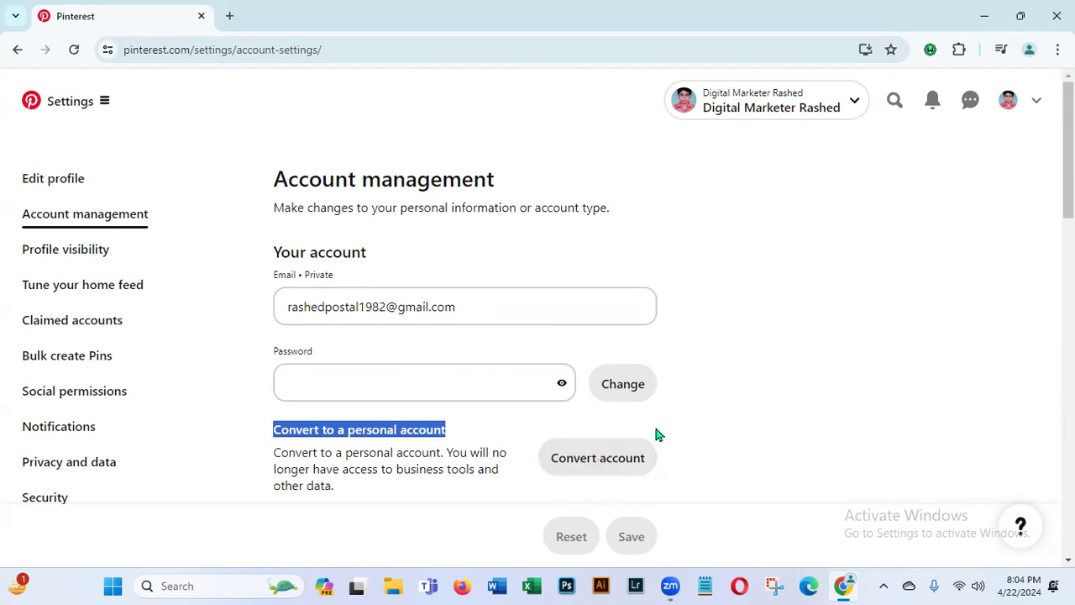
pyautogui.scroll(-3, 537, 320)
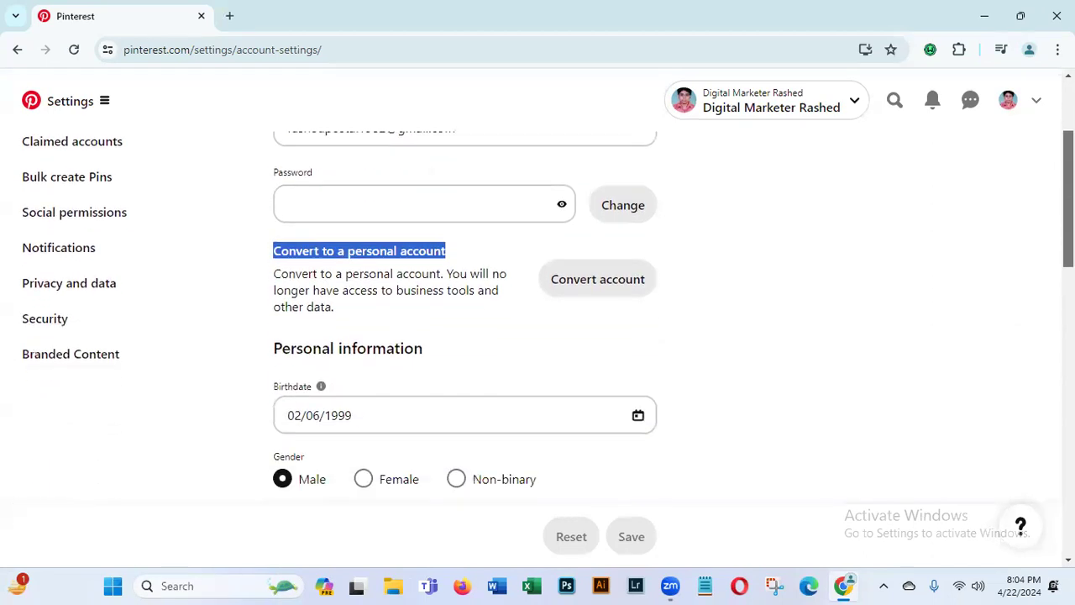
pyautogui.scroll(-2, 387, 291)
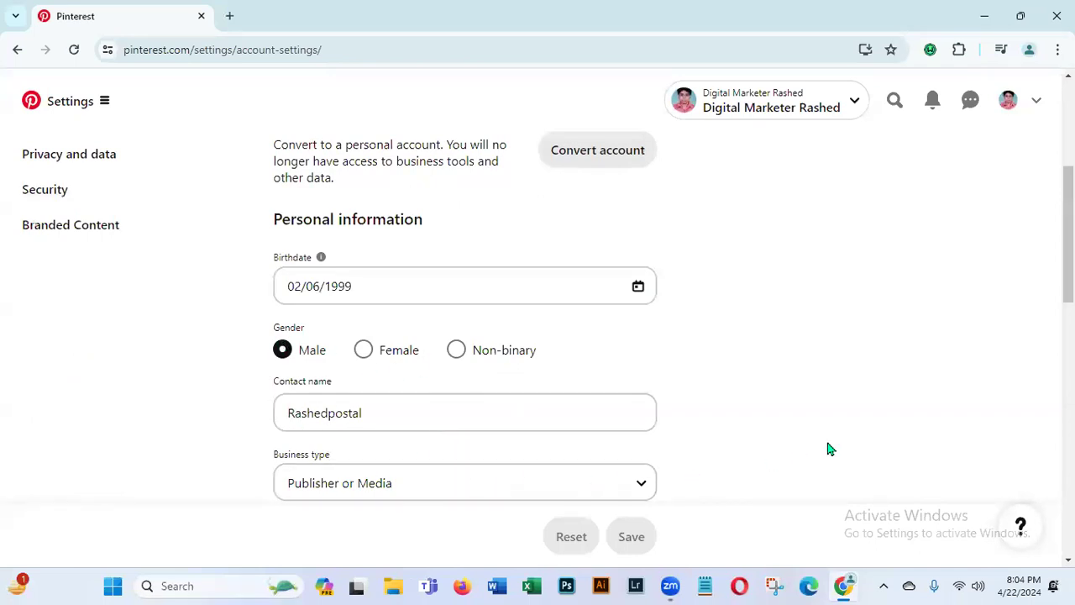
pyautogui.scroll(-2, 1069, 252)
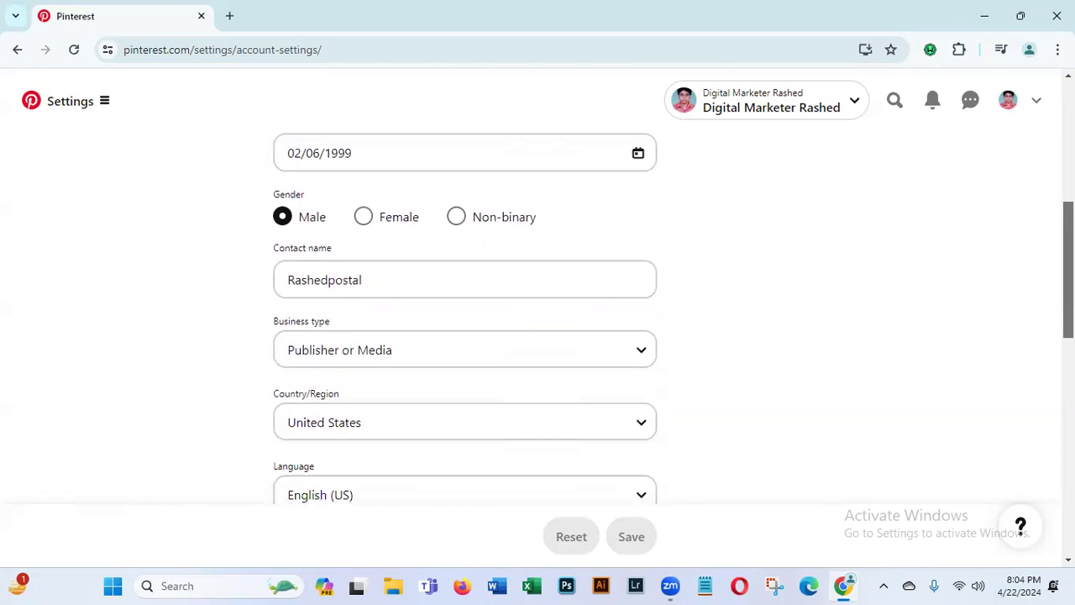
pyautogui.scroll(-3, 1067, 278)
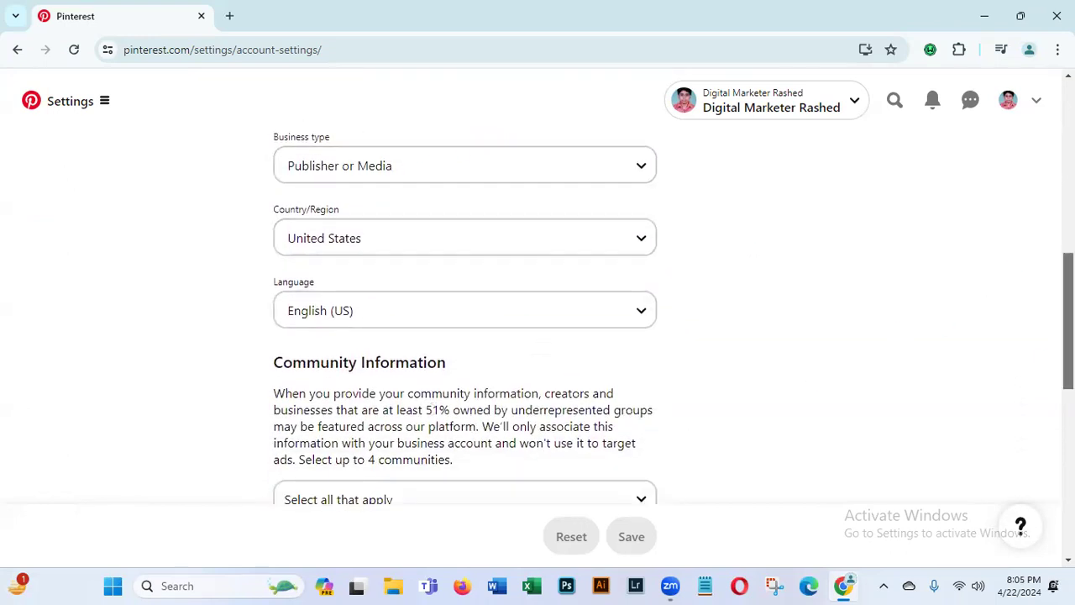
pyautogui.scroll(-4, 1043, 370)
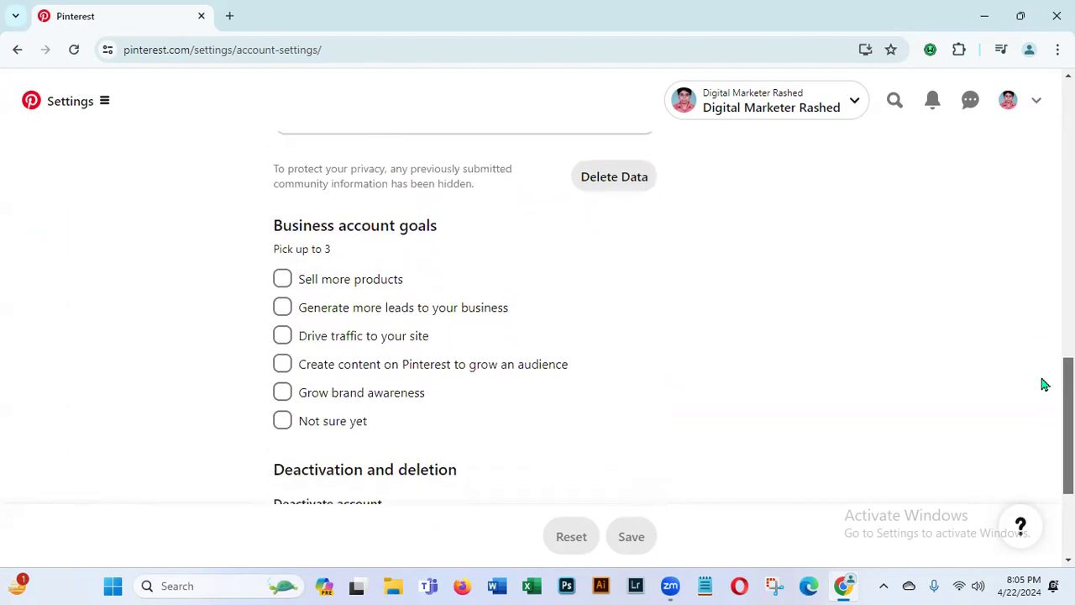
pyautogui.scroll(-2, 1039, 398)
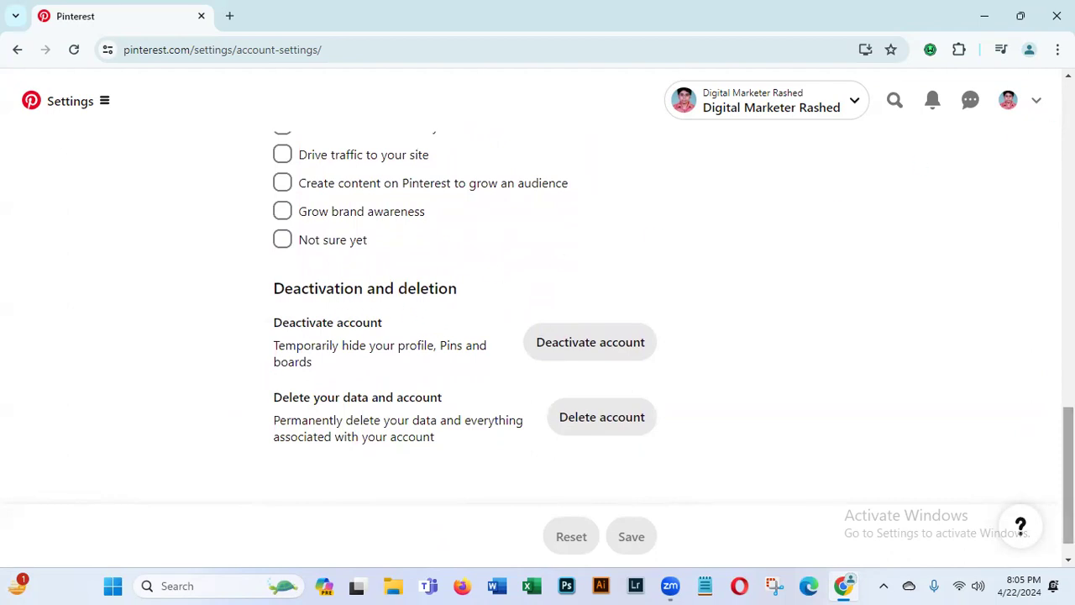
pyautogui.scroll(10, 964, 167)
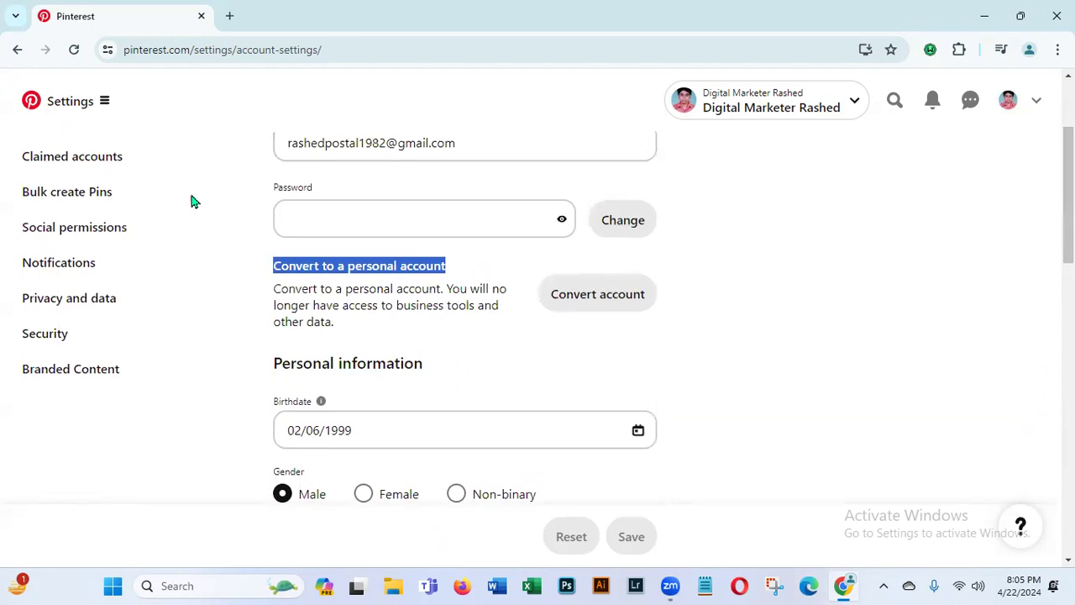
pyautogui.scroll(2, 1044, 166)
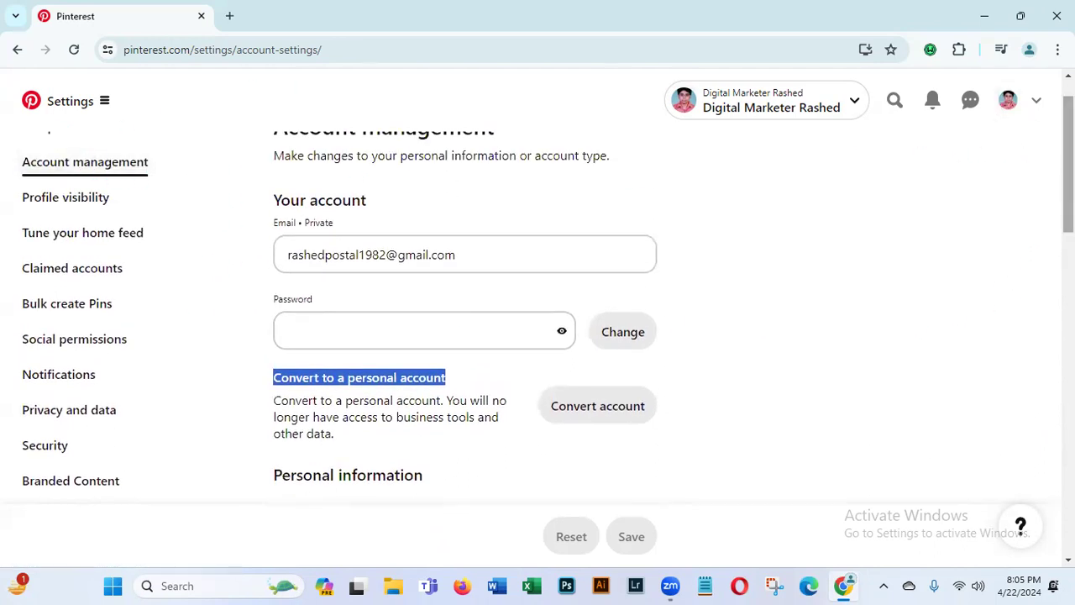
pyautogui.scroll(-10, 1036, 284)
pyautogui.scroll(-2, 1004, 454)
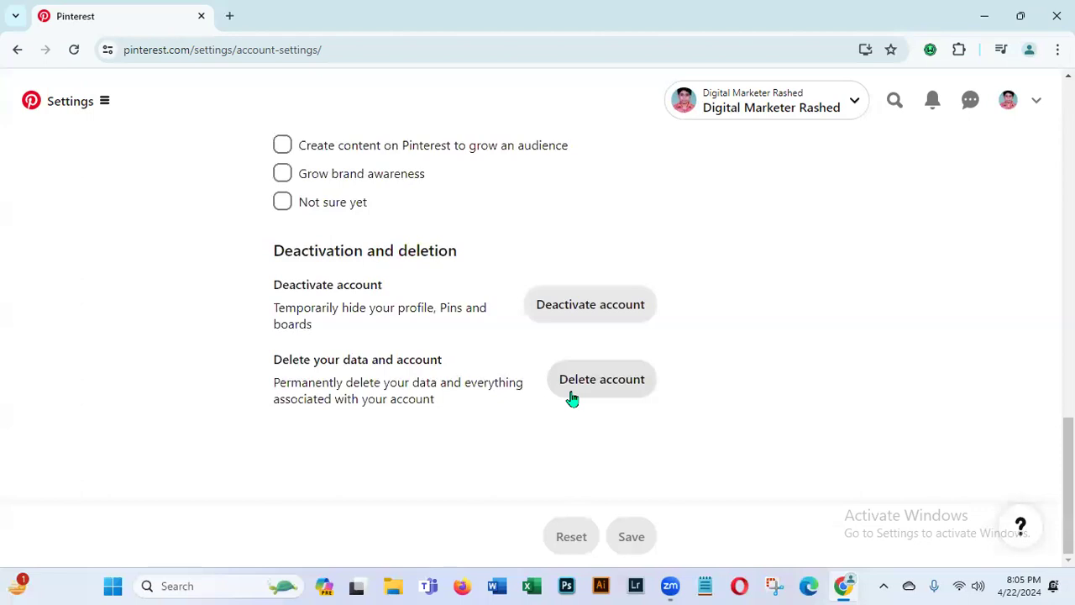
pyautogui.moveTo(1068, 454); pyautogui.dragTo(1069, 111)
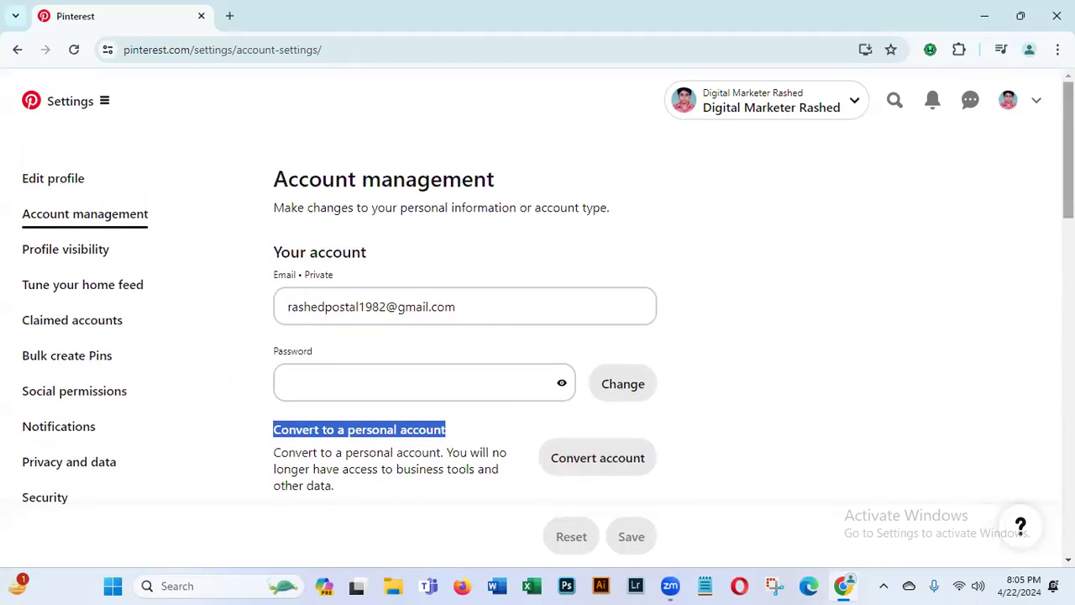
# - Read the Private profile explanation under Profile visibility, leaving the visibility settings unchanged
pyautogui.click(54, 251)
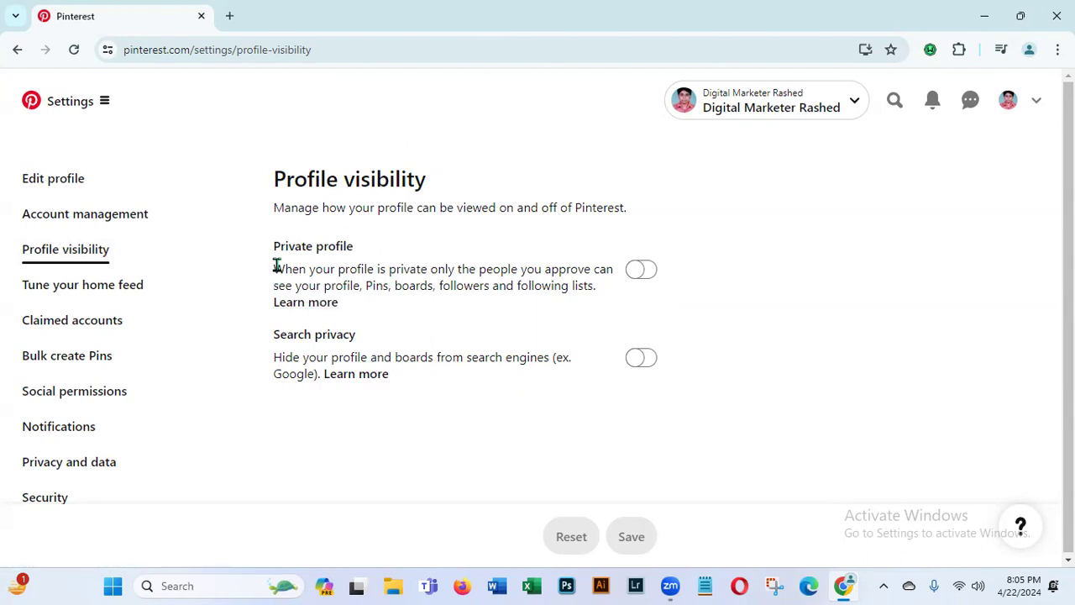
pyautogui.moveTo(277, 266); pyautogui.dragTo(605, 290)
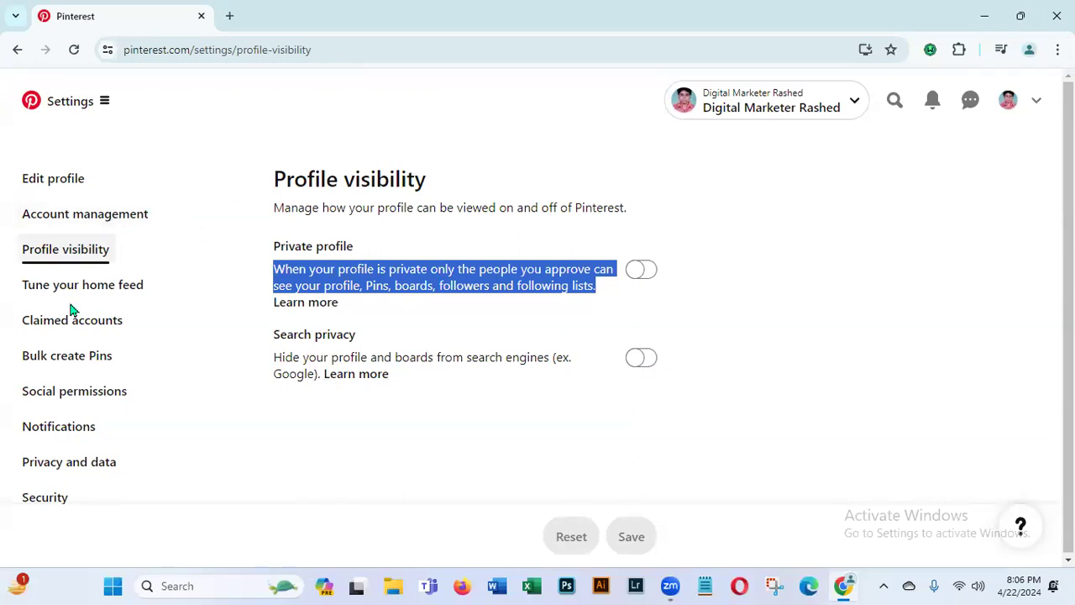
pyautogui.click(793, 247)
# - From your profile, switch the pin search scope from Your Pins to All Pins
pyautogui.click(1008, 100)
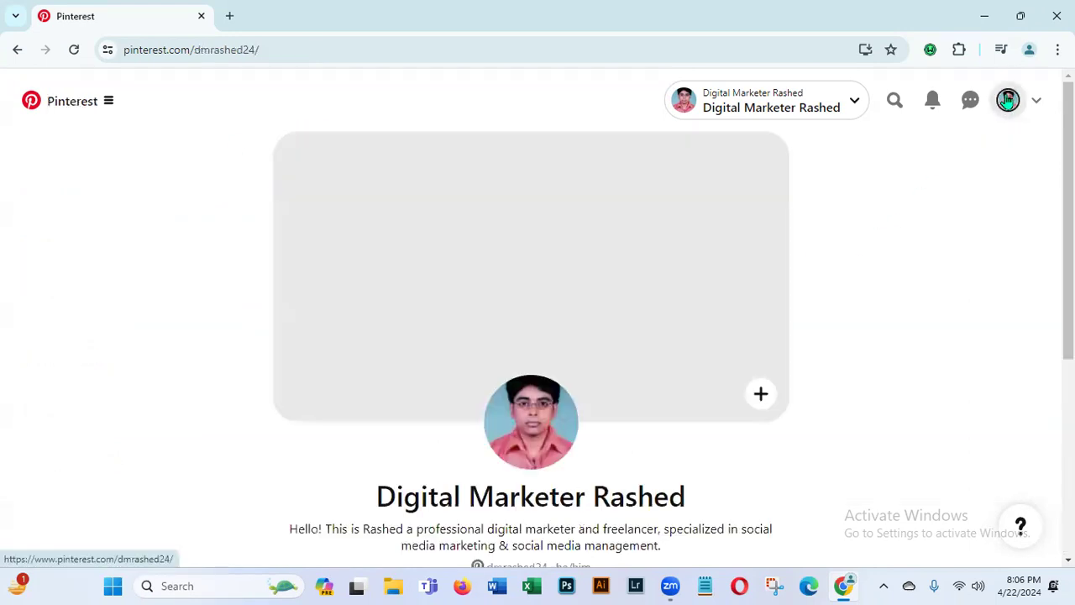
pyautogui.click(894, 103)
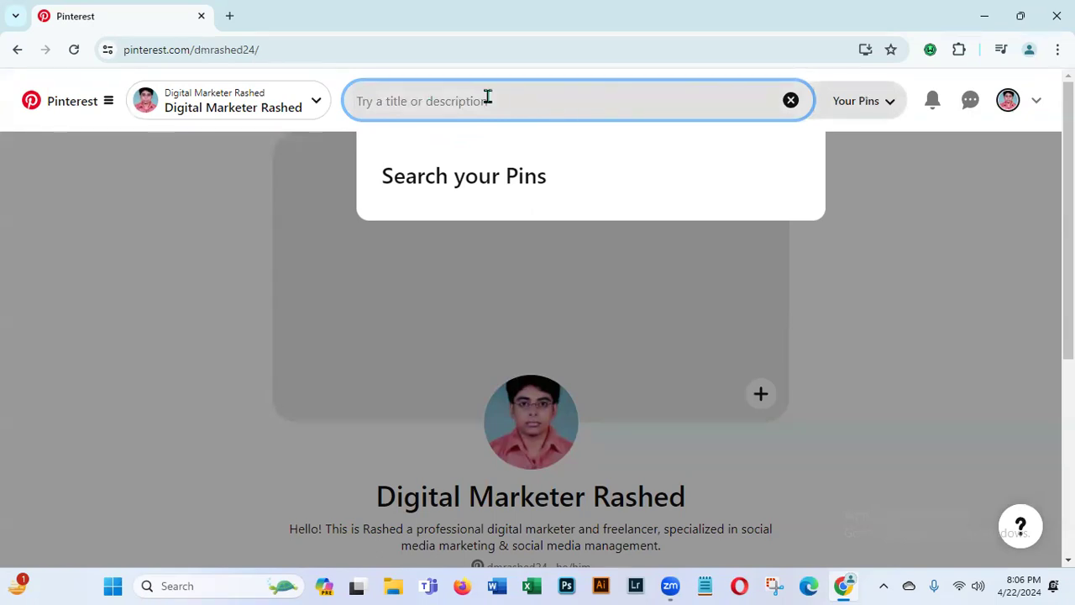
pyautogui.click(861, 112)
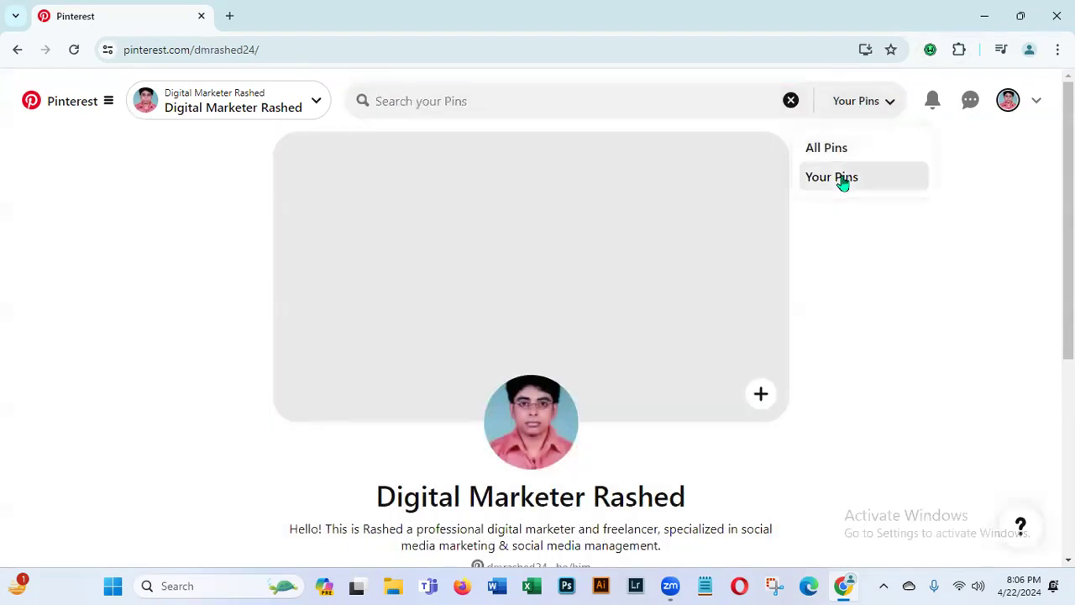
pyautogui.click(845, 151)
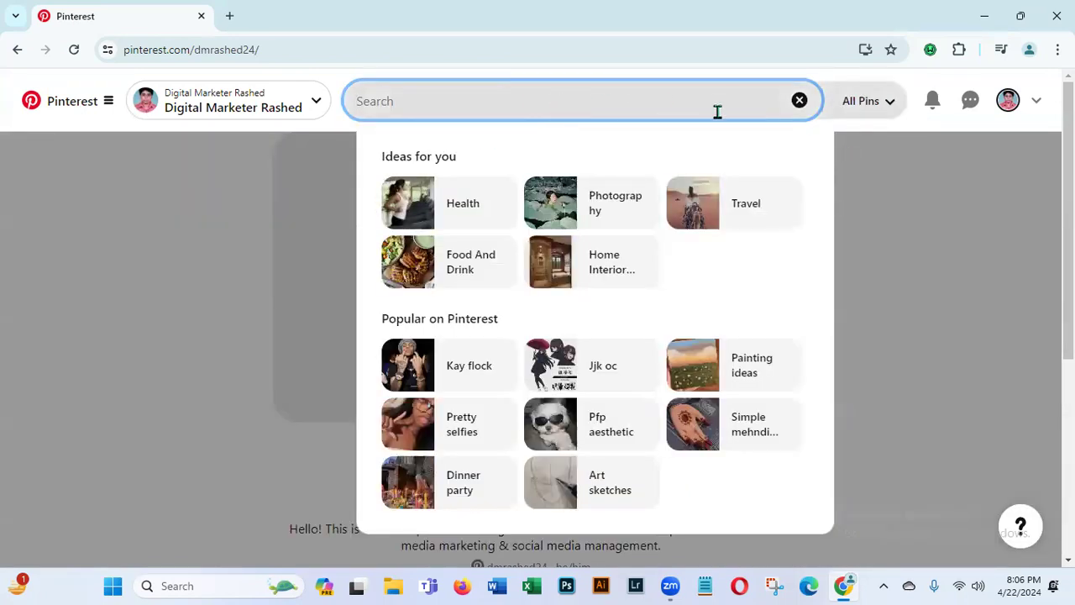
pyautogui.click(885, 160)
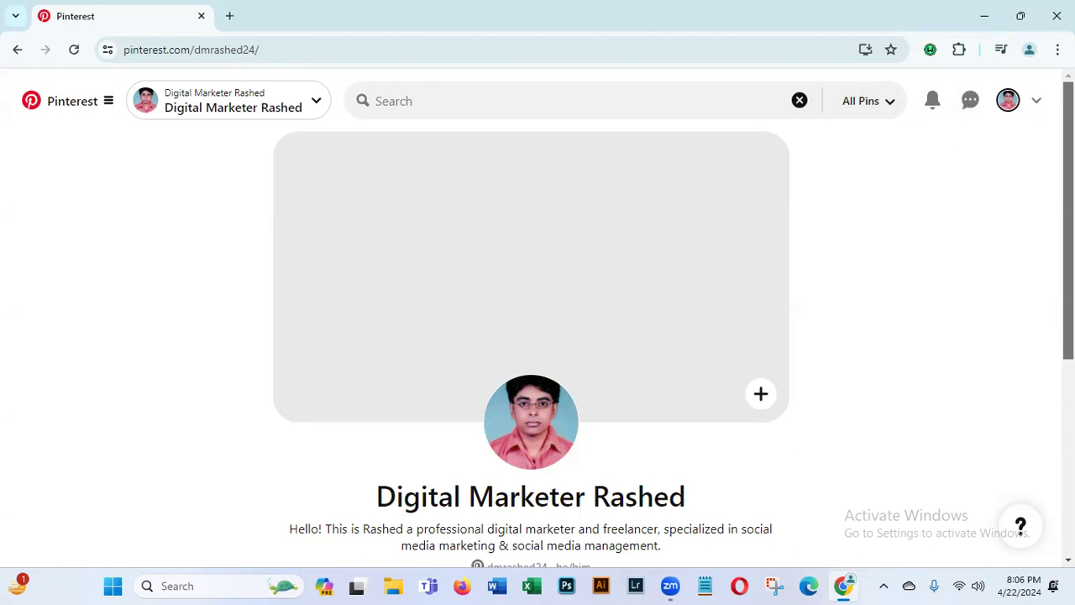
# - Scroll the profile, then start a fresh browser tab
pyautogui.scroll(-4, 531, 336)
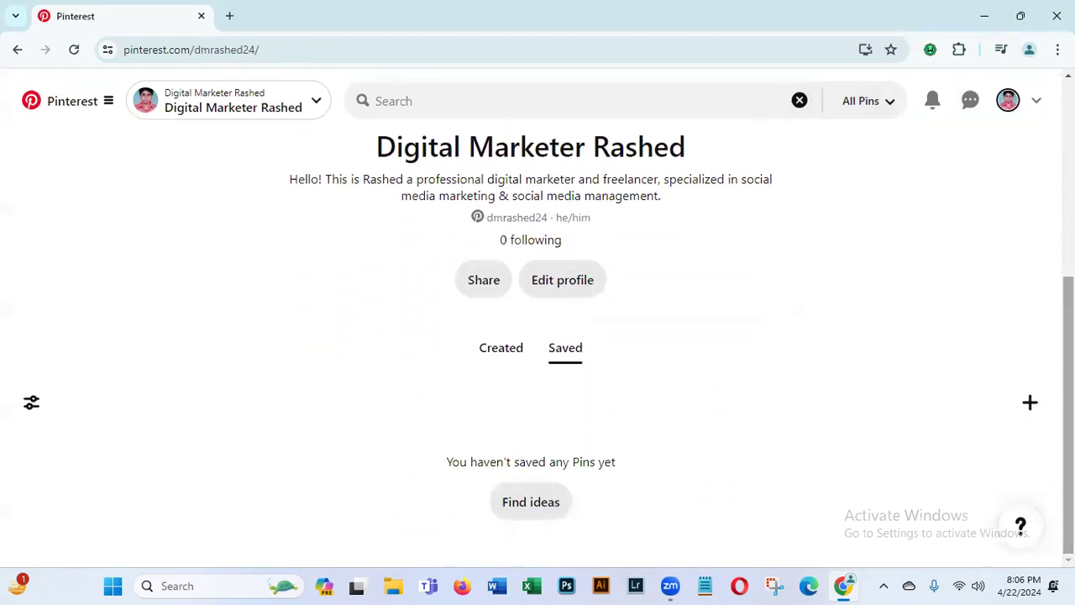
pyautogui.scroll(4, 660, 316)
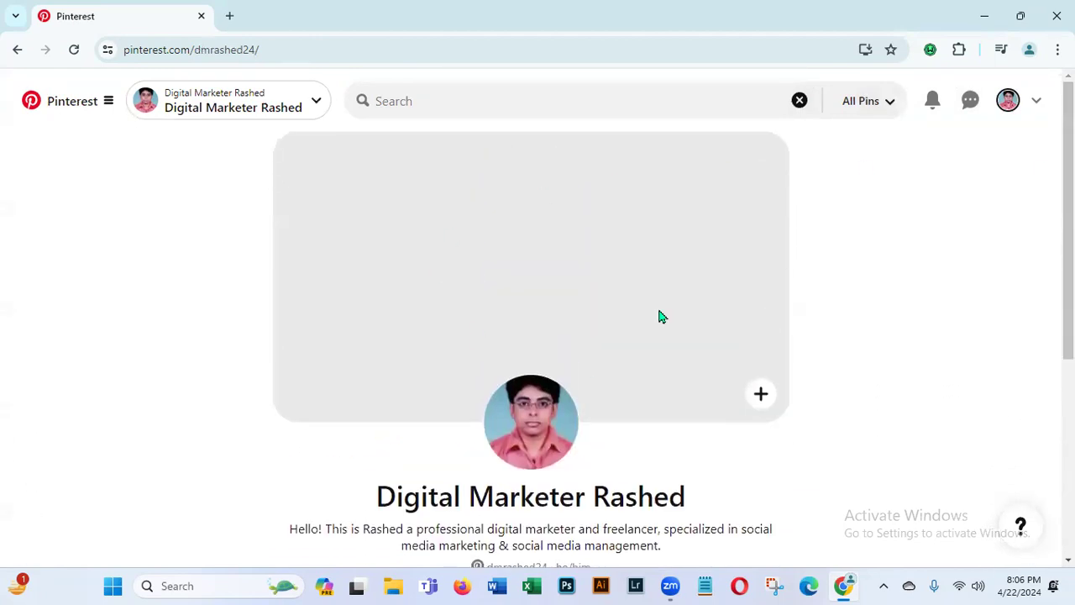
pyautogui.click(230, 16)
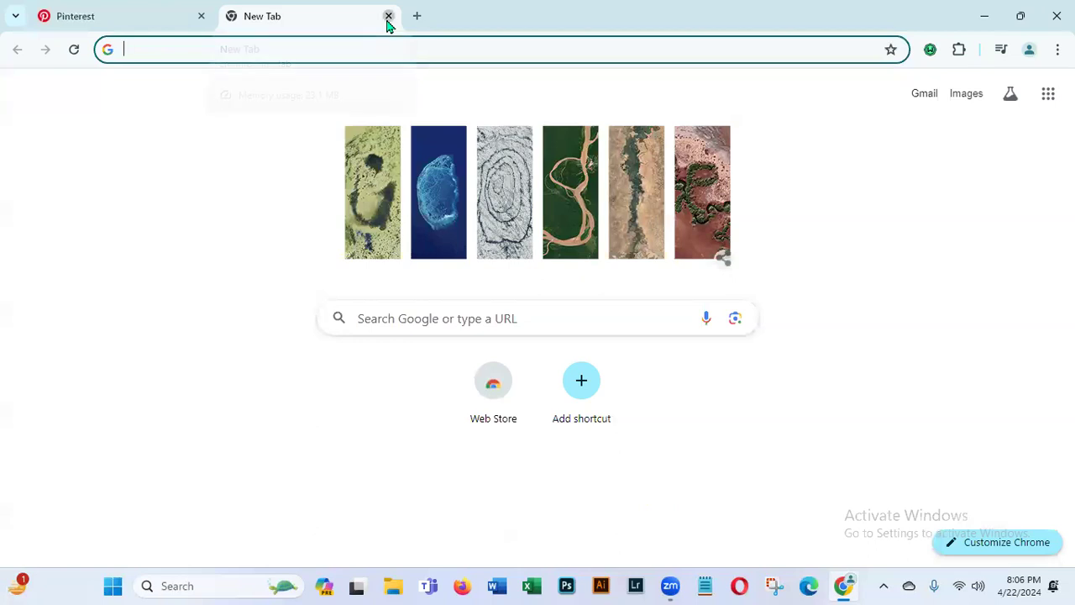
# - Close the spare Chrome tab and reach Canva via Firefox's new-tab shortcut tile
pyautogui.click(388, 16)
pyautogui.click(464, 588)
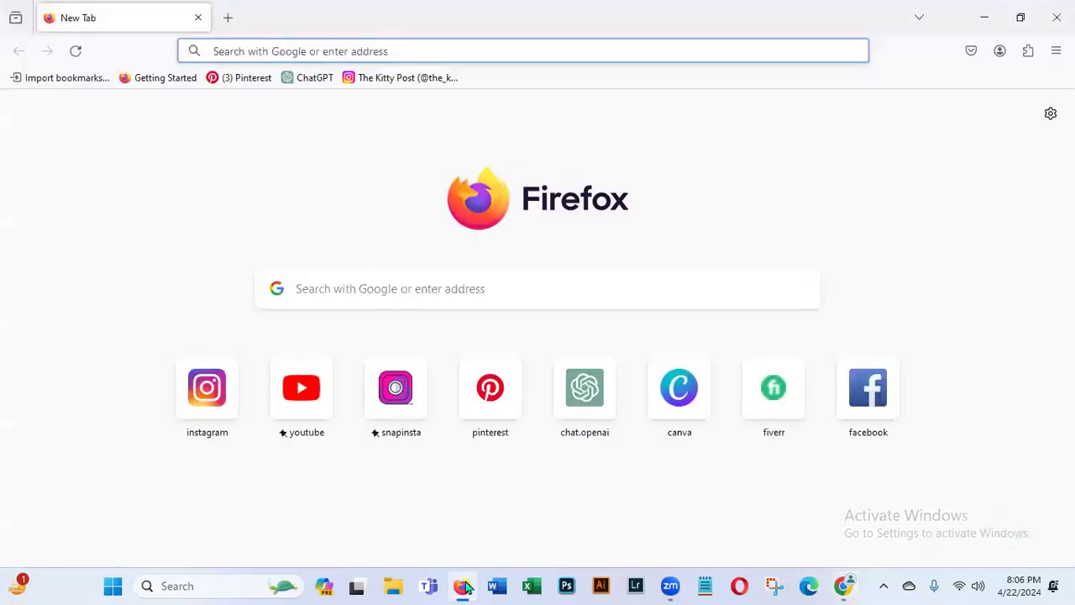
pyautogui.click(678, 400)
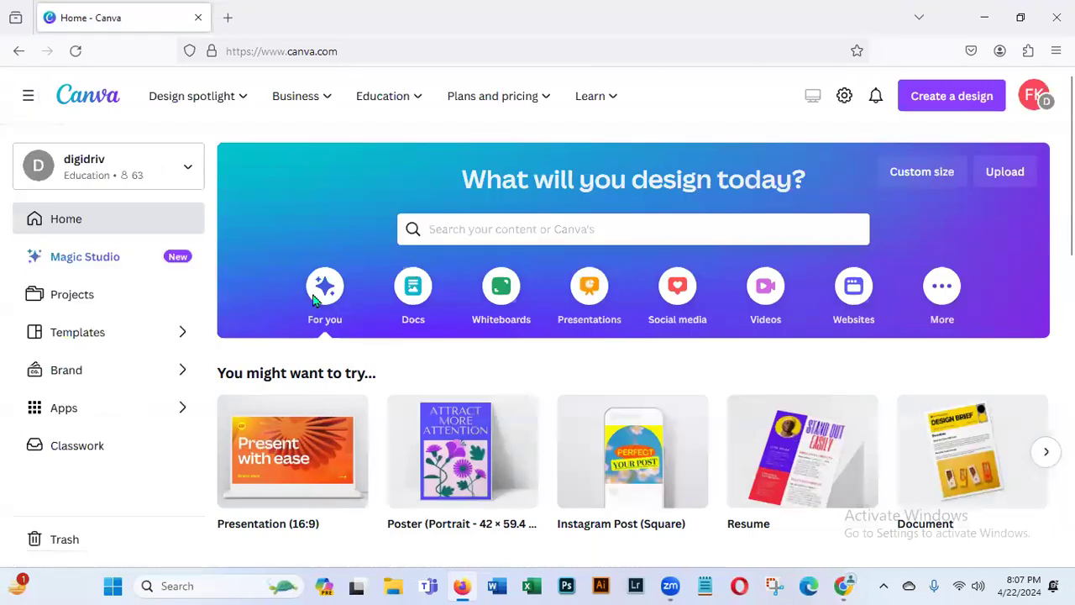
# - Create a custom-size Canva design with width 800 px and height 450 px
pyautogui.click(915, 176)
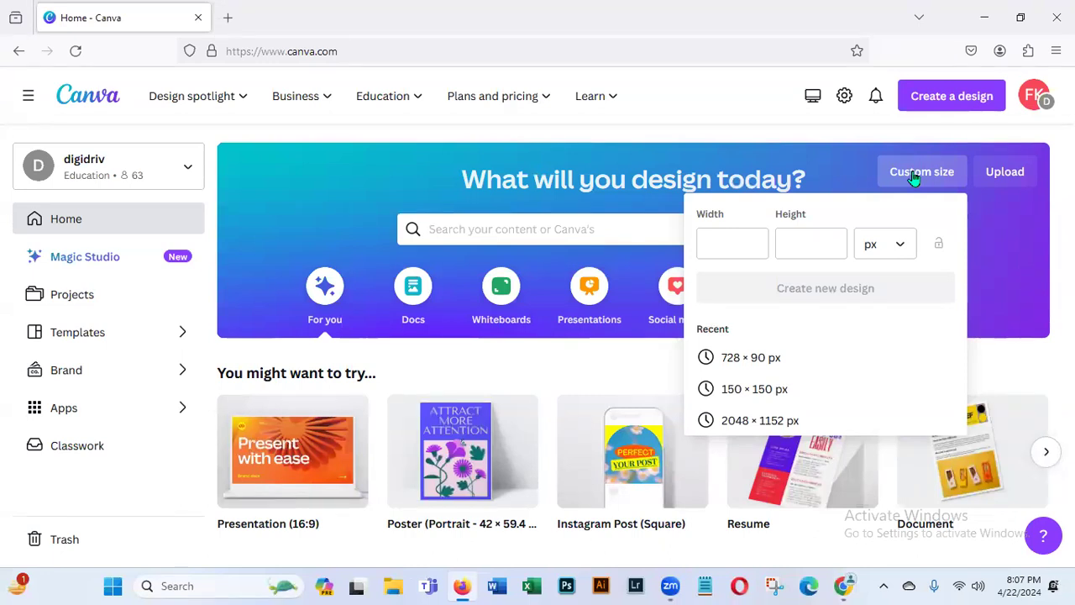
pyautogui.click(720, 247)
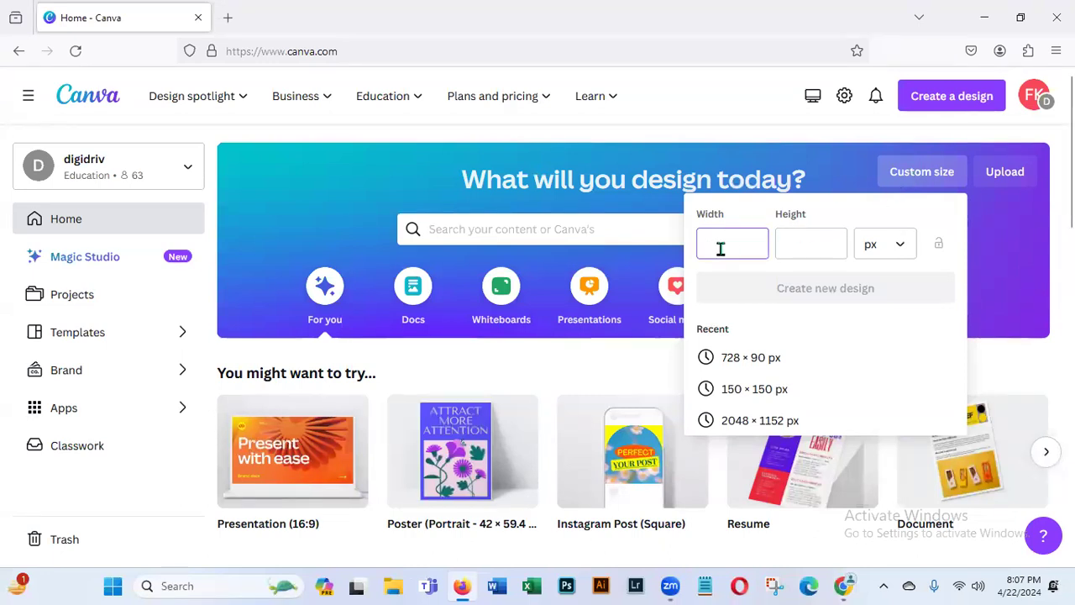
pyautogui.write('800')
pyautogui.click(804, 241)
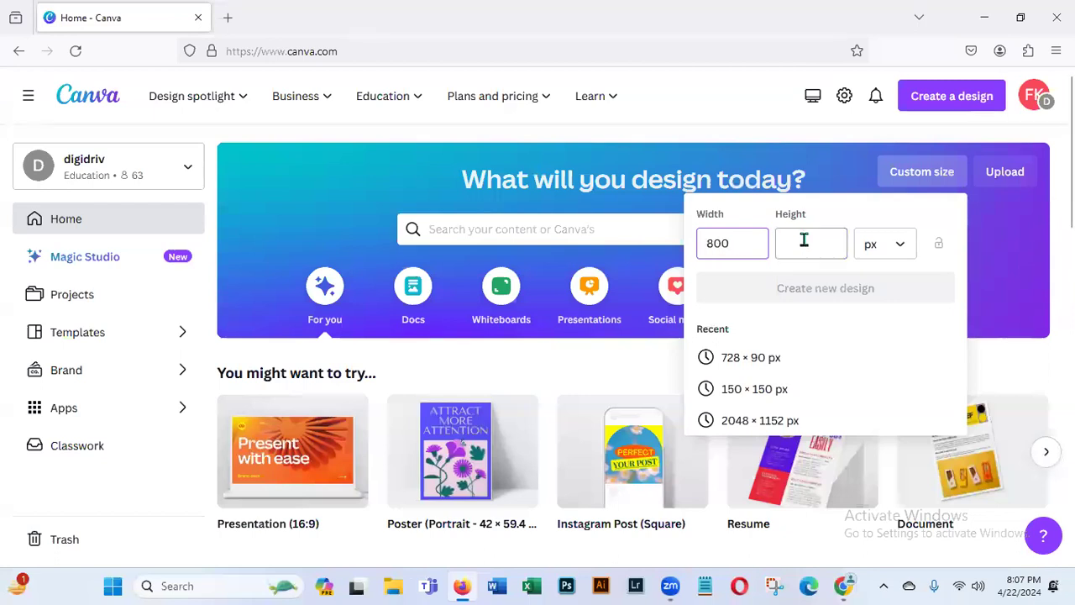
pyautogui.write('450')
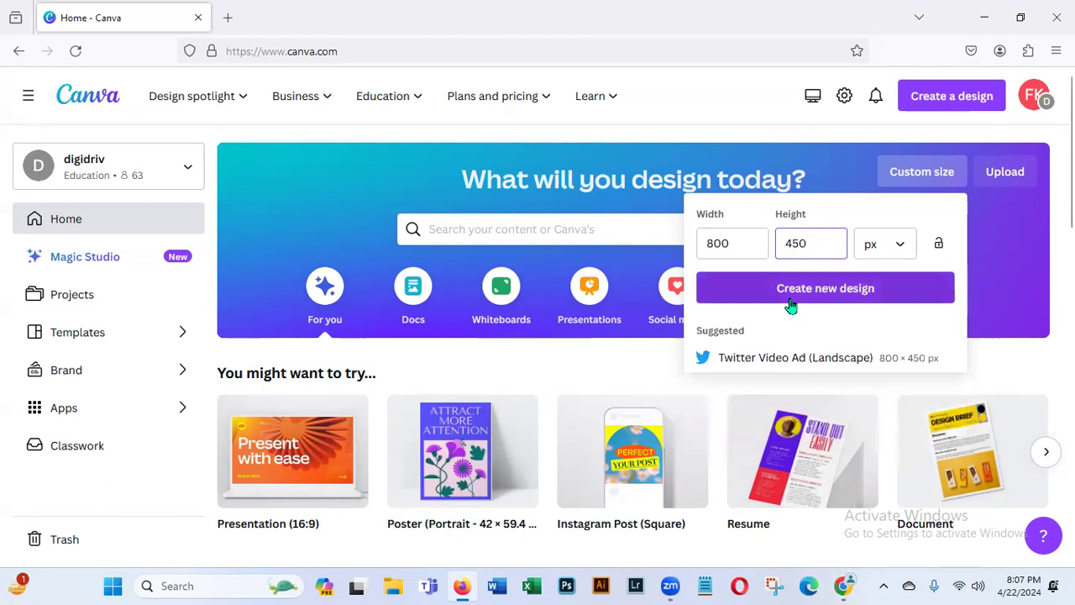
pyautogui.click(794, 288)
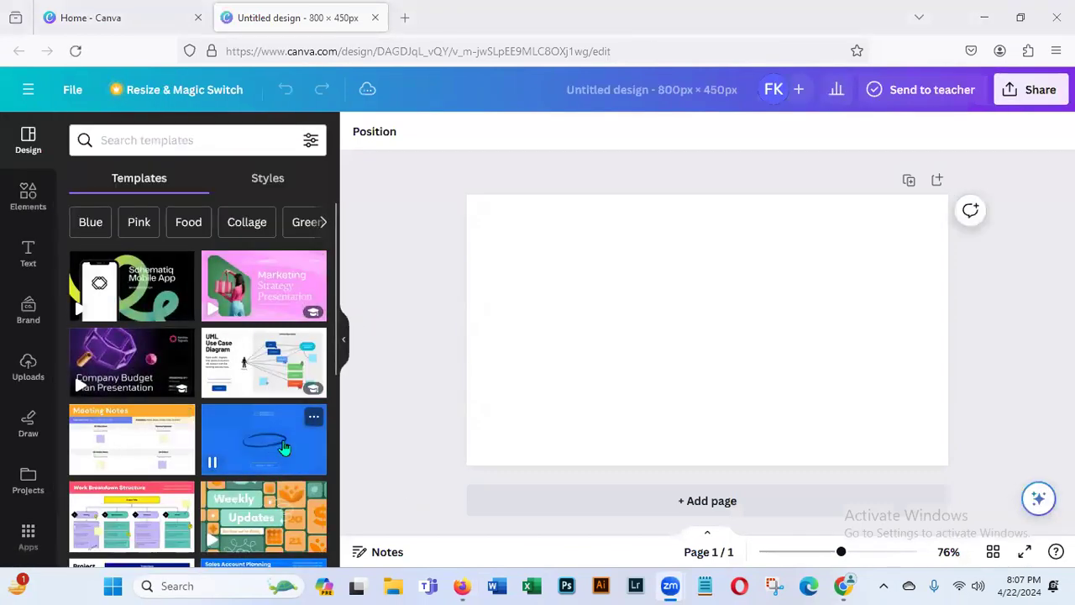
# - Rerun the recent 'digital marketing' template search and scroll to the Digital Marketing template
pyautogui.scroll(-5, 333, 535)
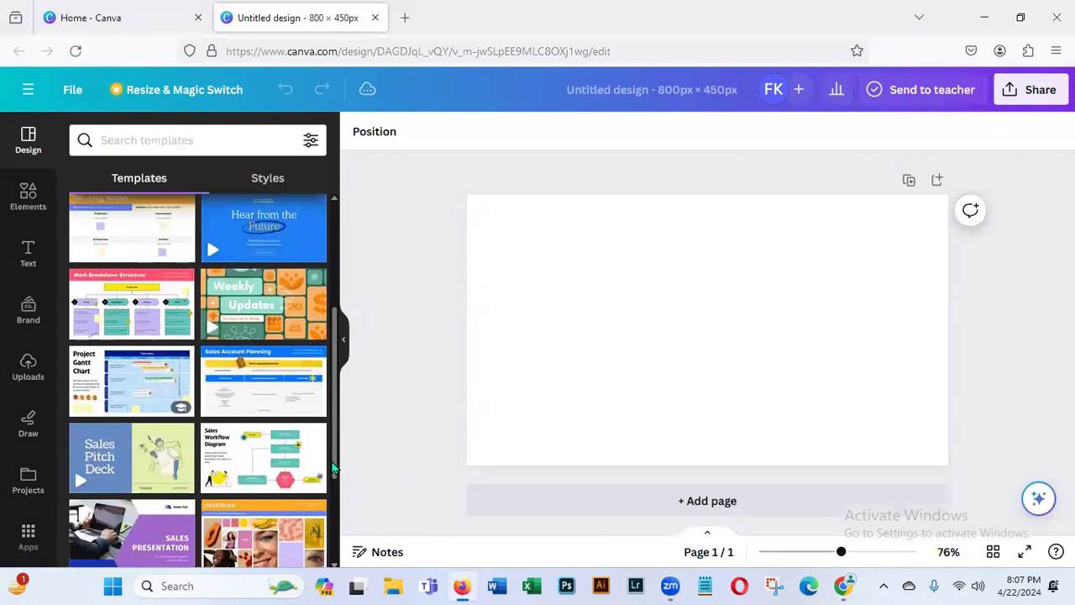
pyautogui.scroll(-1, 333, 535)
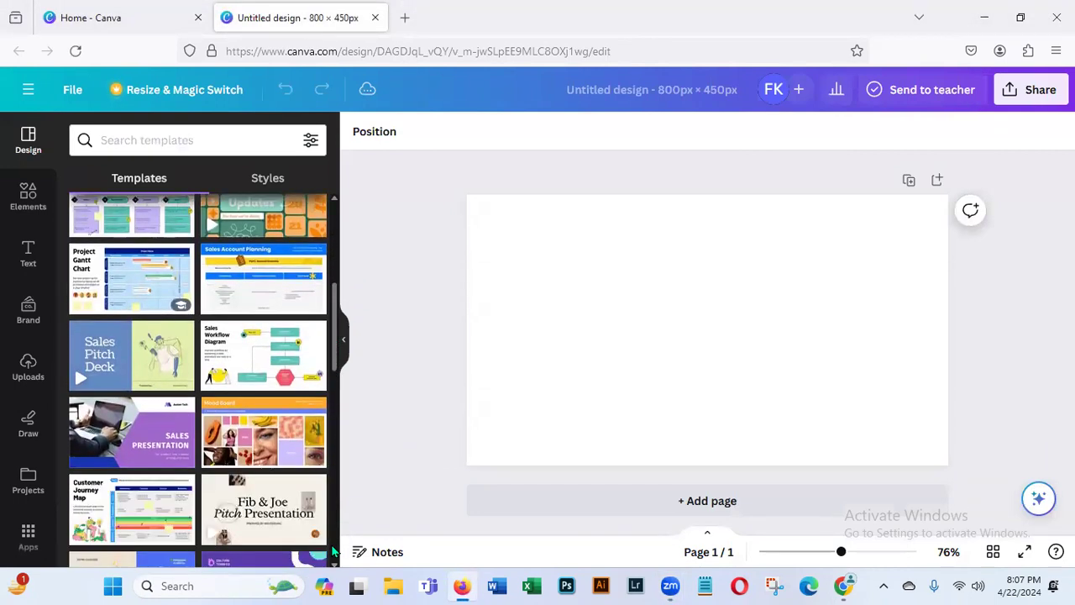
pyautogui.scroll(6, 336, 535)
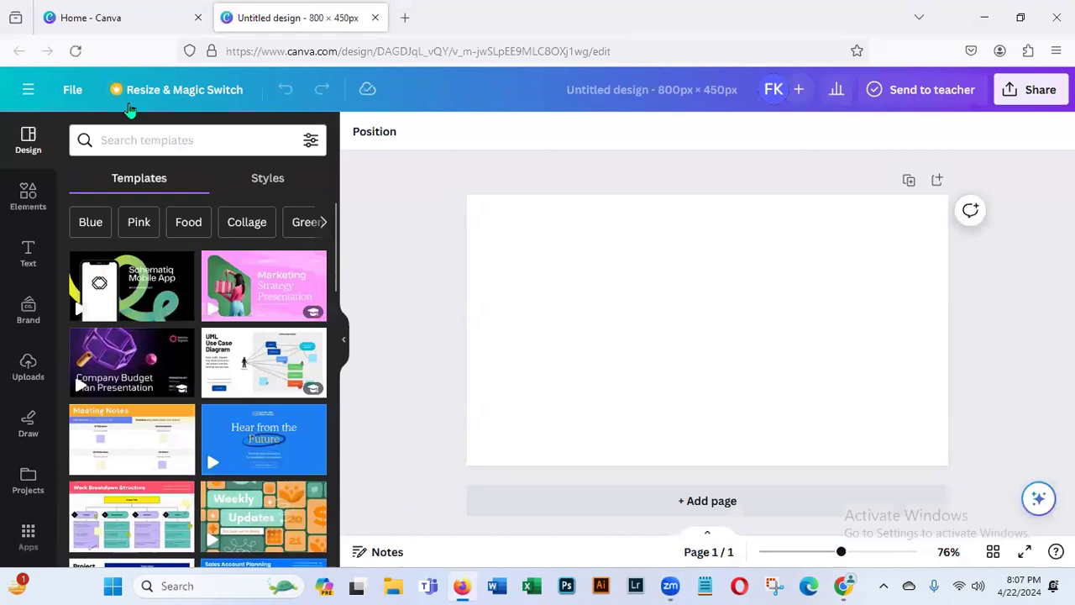
pyautogui.click(118, 134)
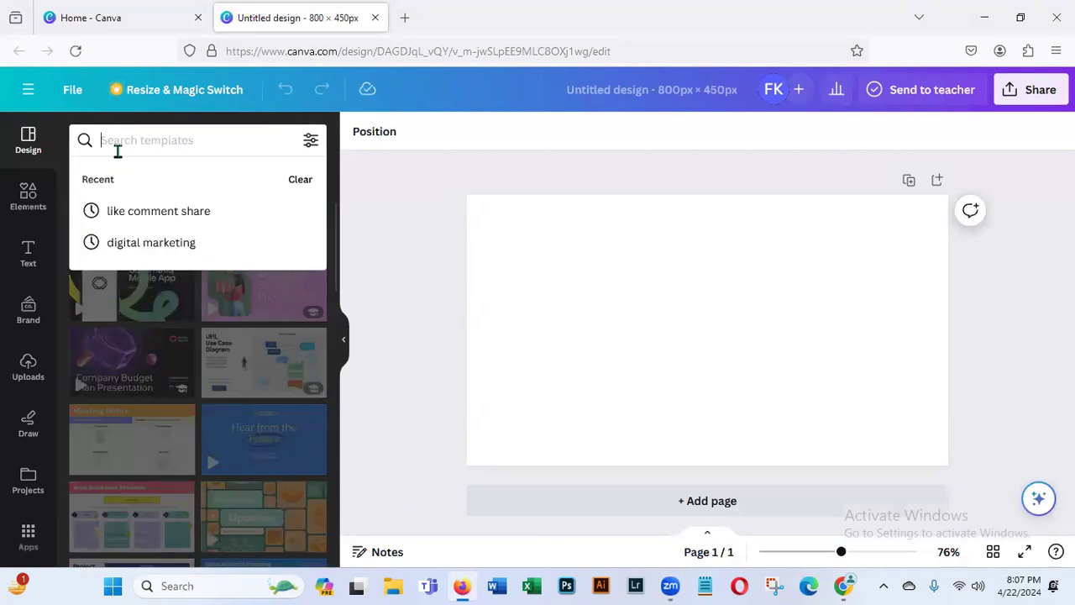
pyautogui.click(128, 242)
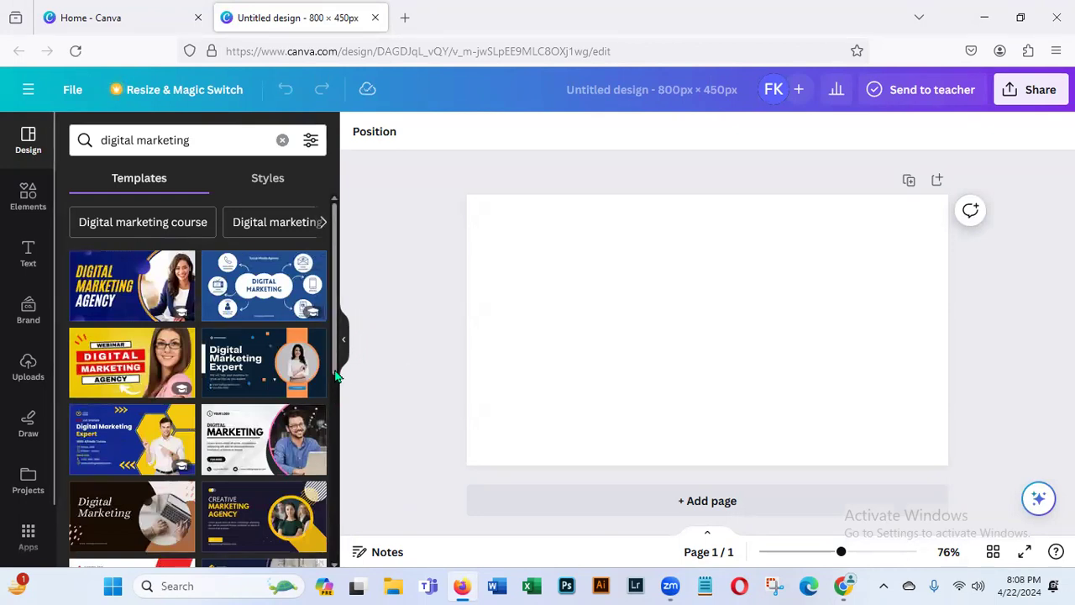
pyautogui.scroll(-2, 336, 436)
pyautogui.scroll(-3, 336, 436)
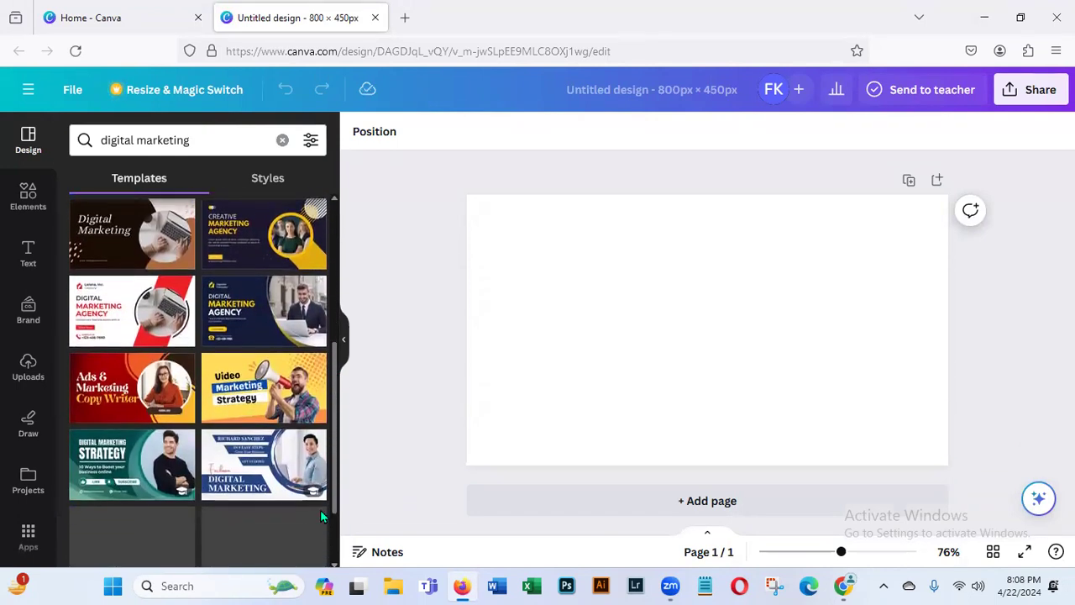
pyautogui.scroll(1, 332, 433)
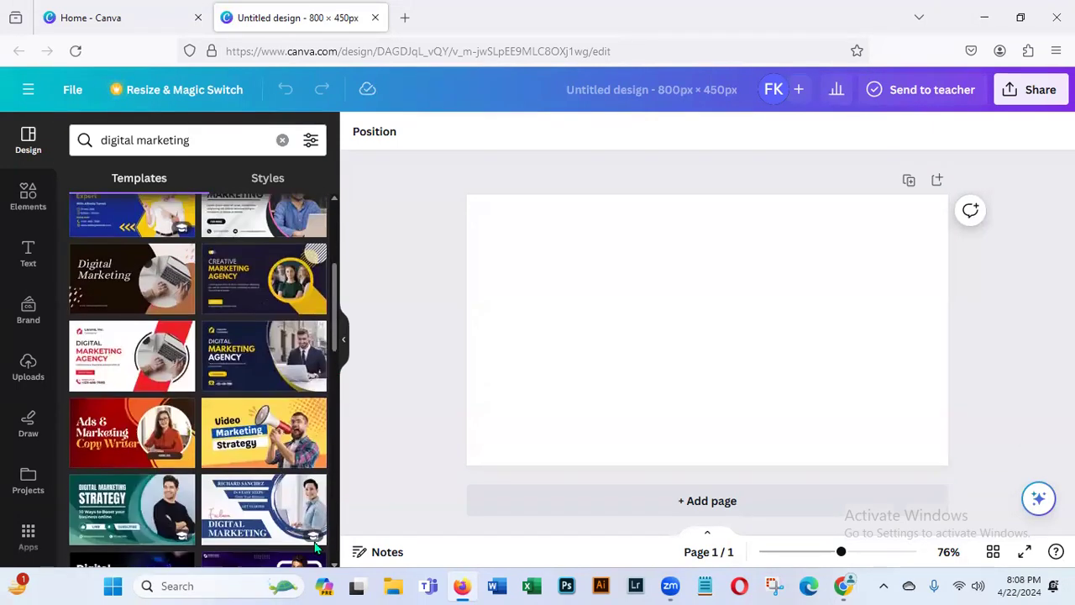
pyautogui.moveTo(337, 356); pyautogui.dragTo(345, 415)
# - Apply the Black and Yellow Digital Marketing cover page, then copy its Digital heading
pyautogui.click(134, 340)
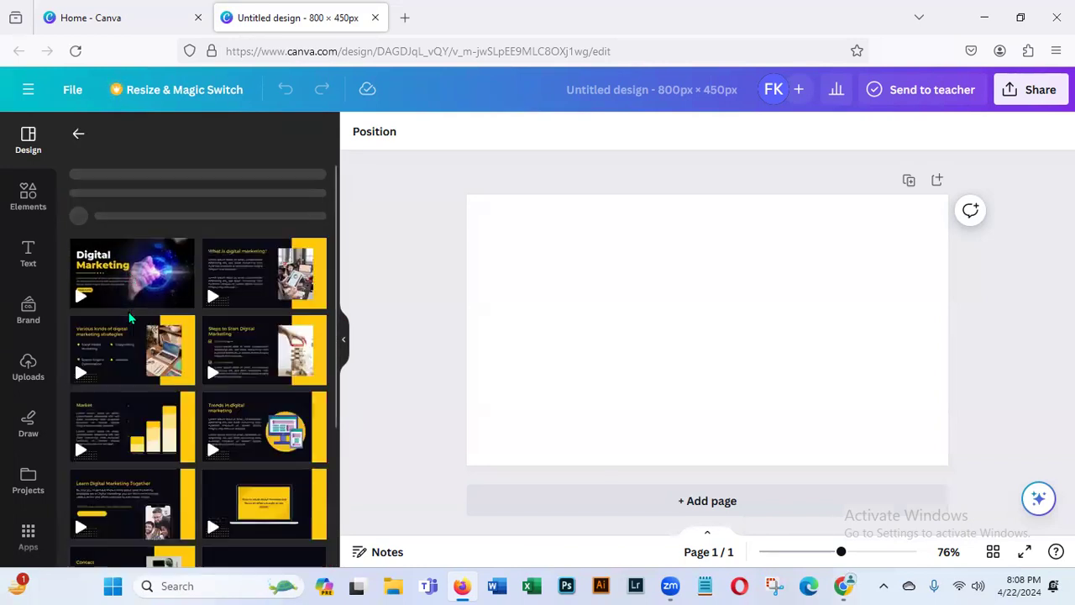
pyautogui.click(126, 387)
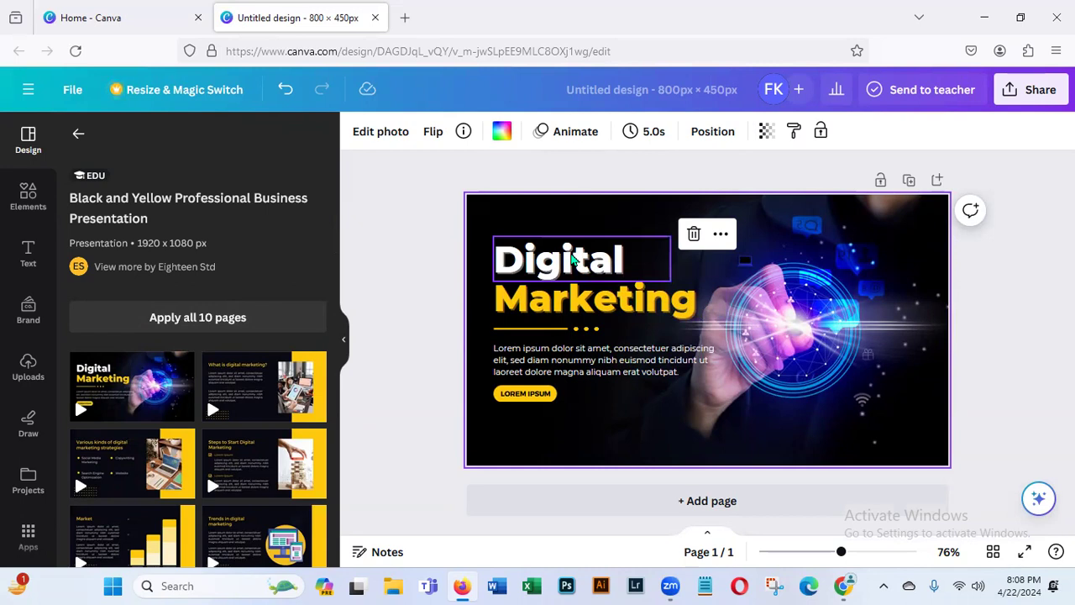
pyautogui.rightClick(571, 261)
pyautogui.click(648, 125)
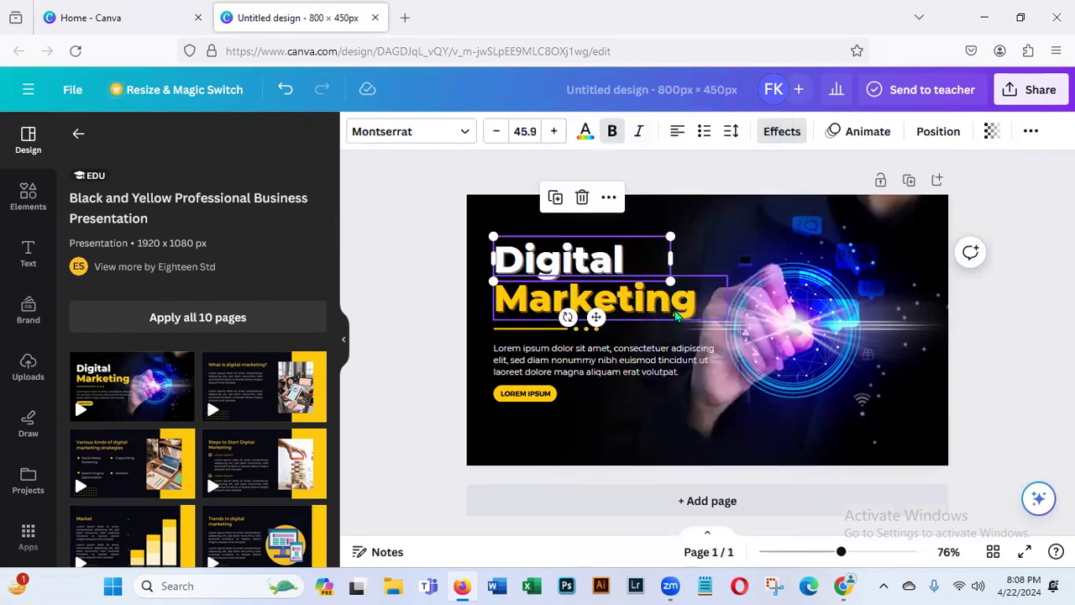